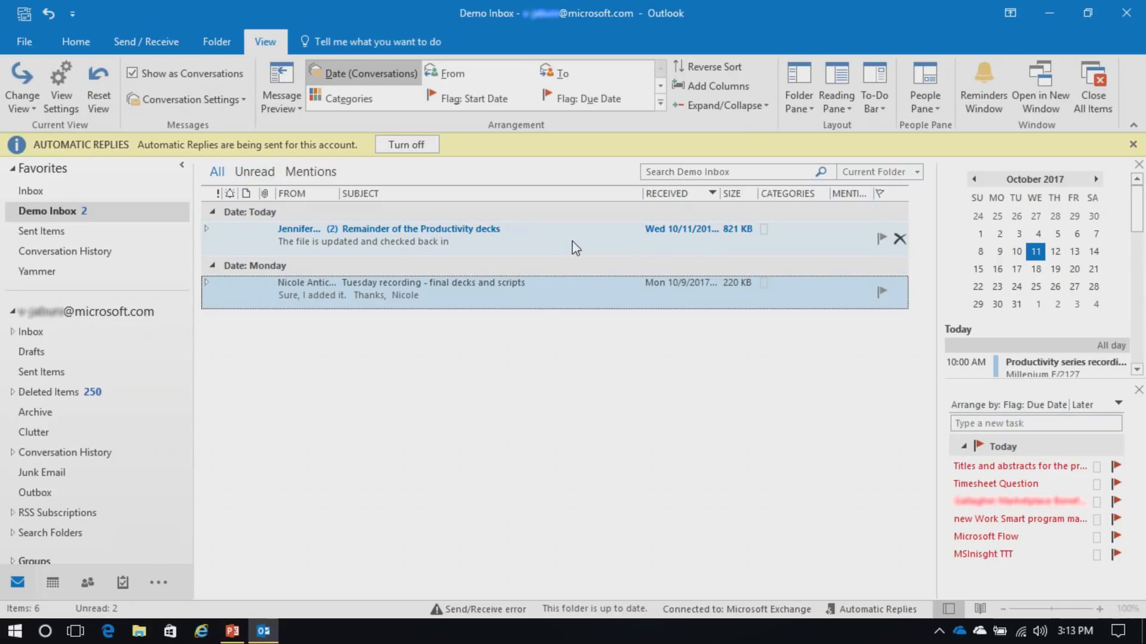
# Expand and collapse the Productivity decks conversation, then turn off conversation view for this folder only
pyautogui.click(206, 228)
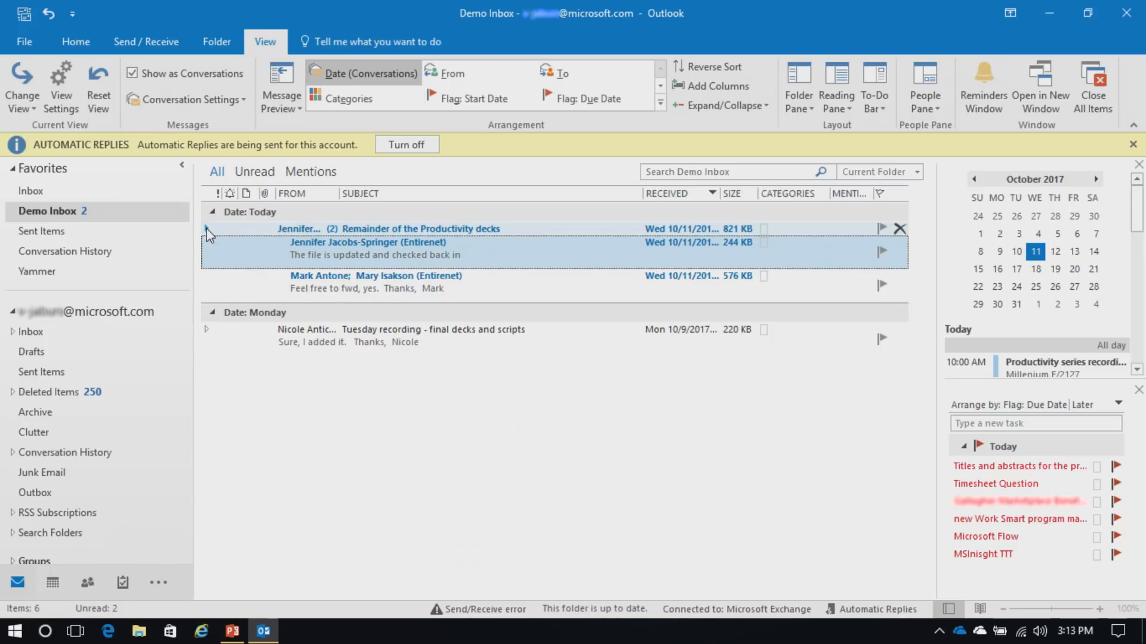
pyautogui.click(206, 228)
pyautogui.click(206, 228)
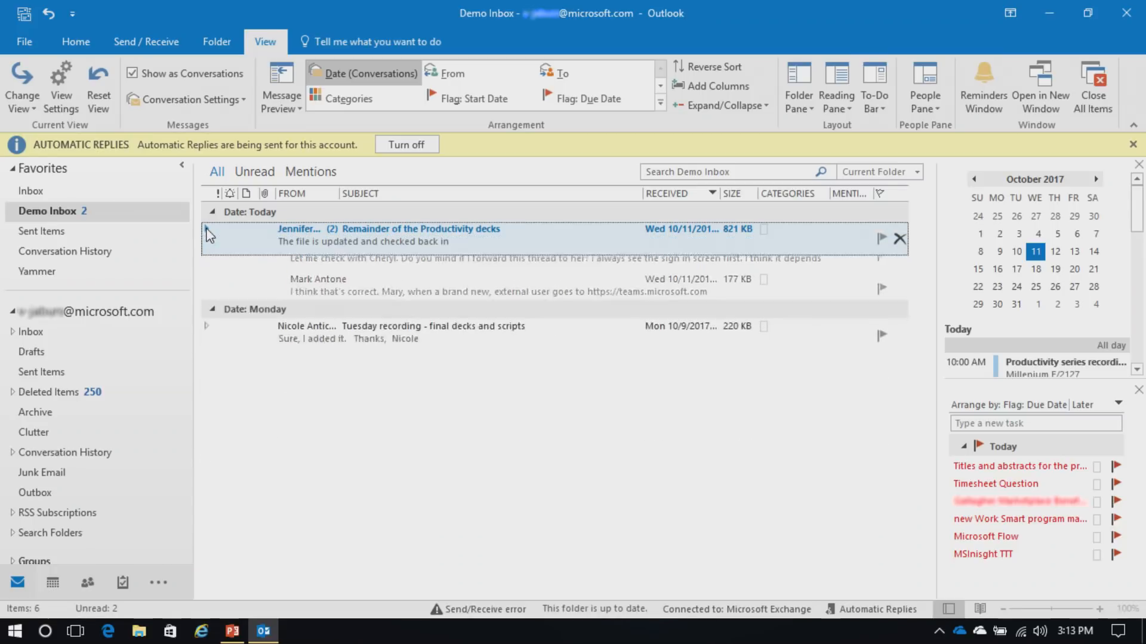
pyautogui.click(131, 73)
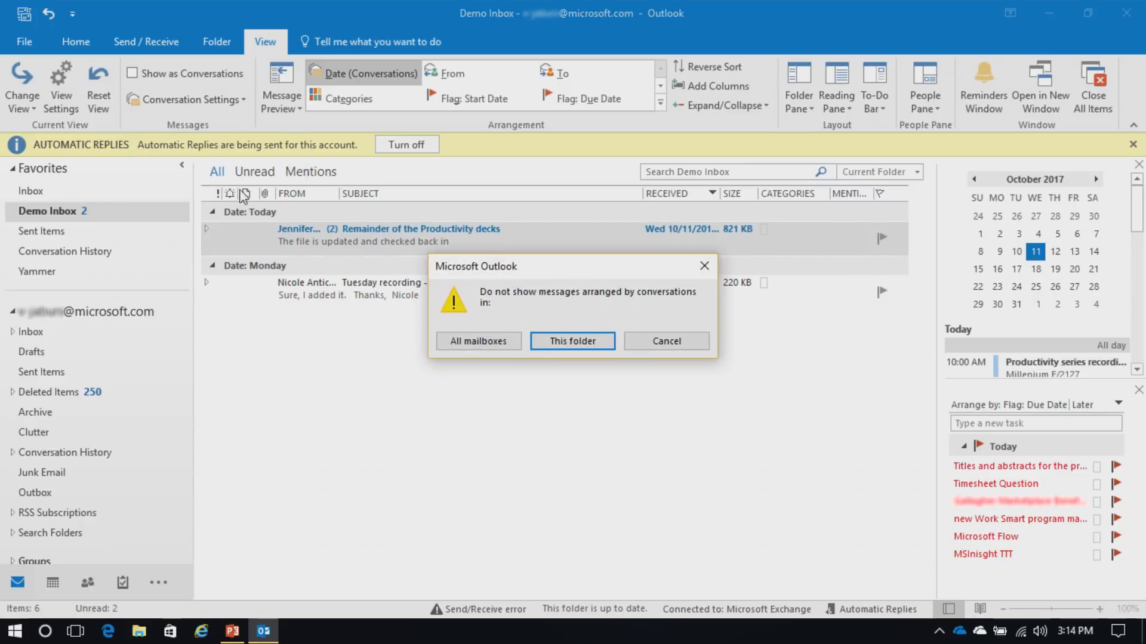
pyautogui.click(556, 340)
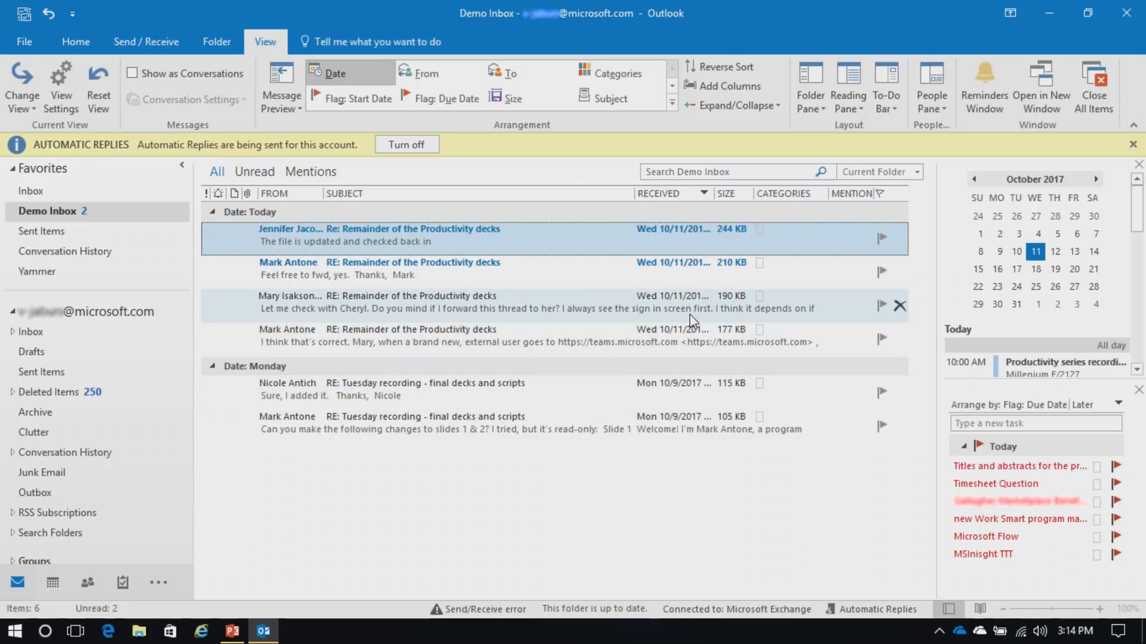
# Remove the calendar, then the task list, from the To-Do Bar beside the Demo Inbox
pyautogui.click(888, 109)
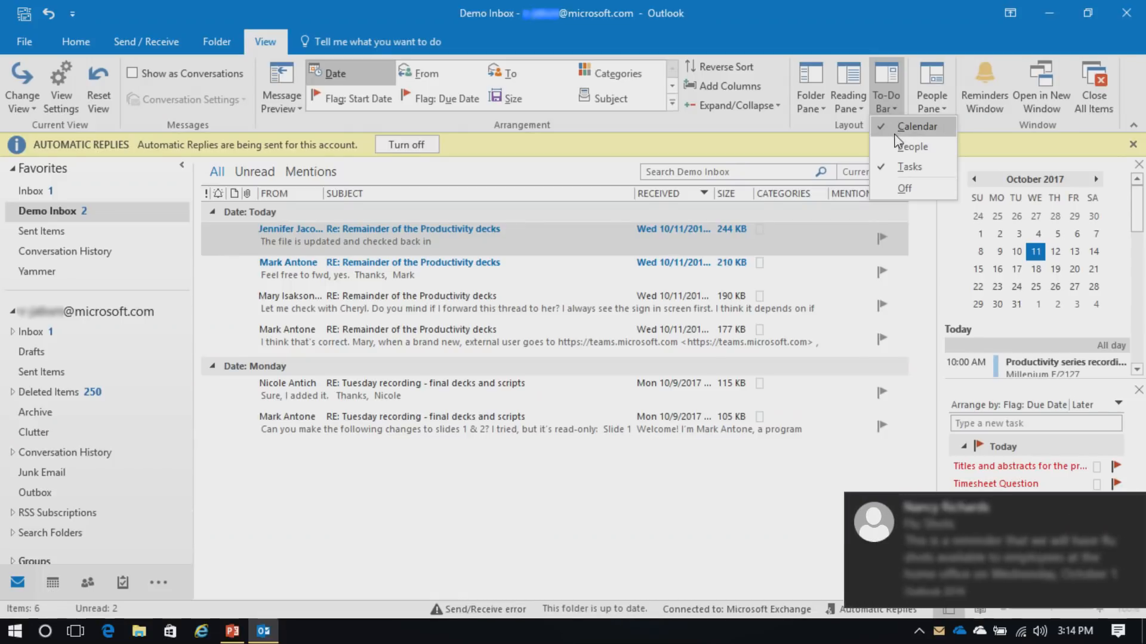
pyautogui.click(906, 127)
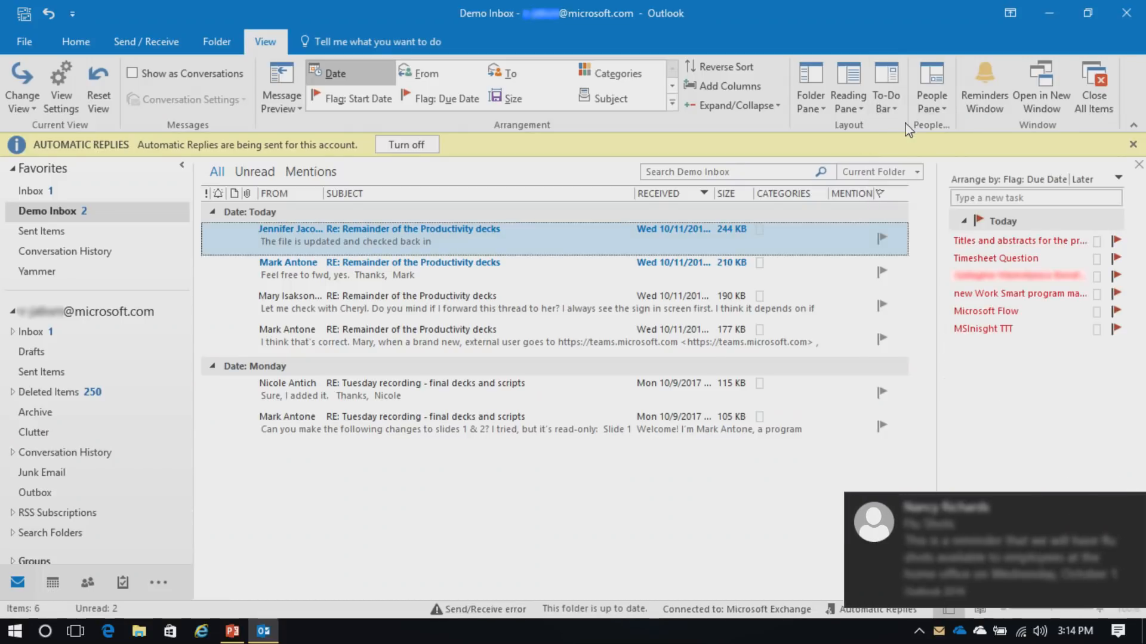
pyautogui.click(893, 107)
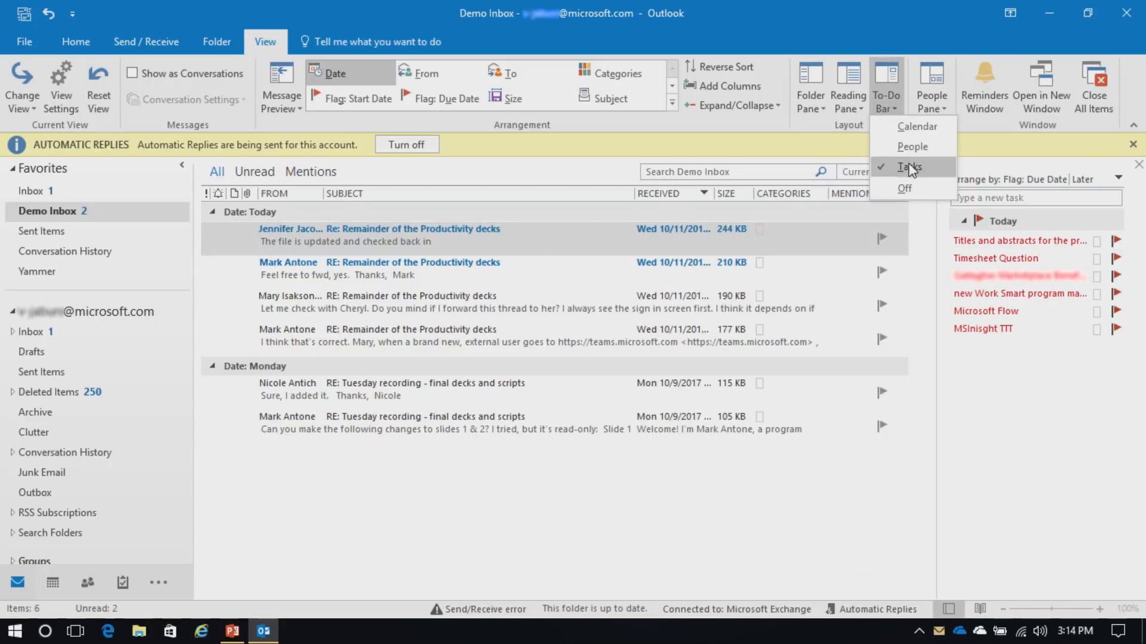
pyautogui.click(907, 177)
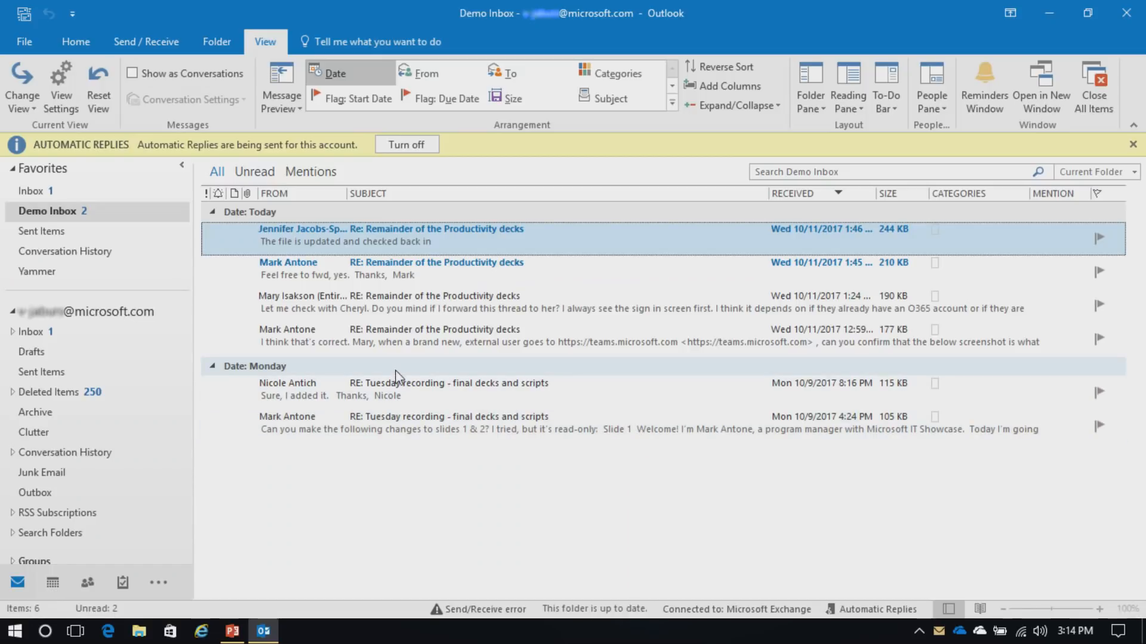
pyautogui.click(182, 168)
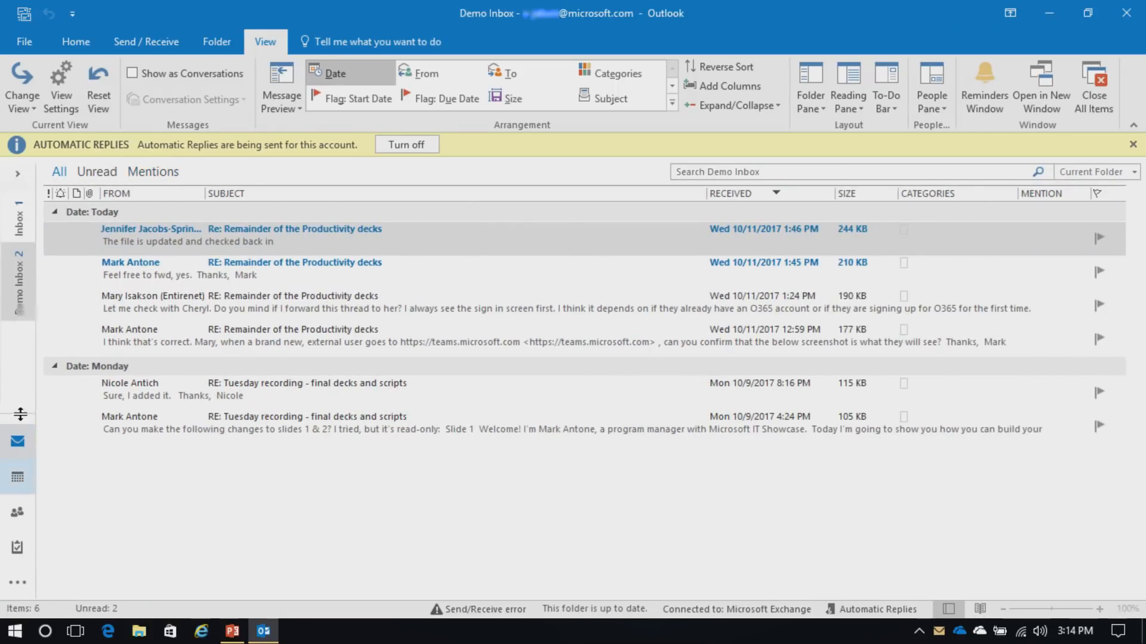
pyautogui.click(20, 173)
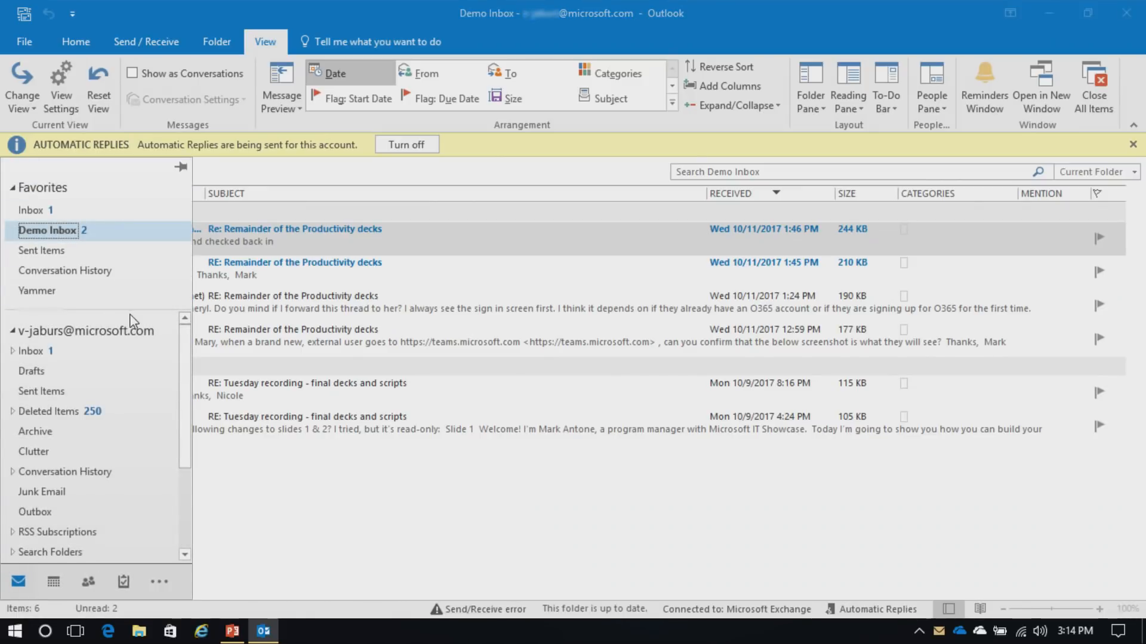
pyautogui.click(523, 489)
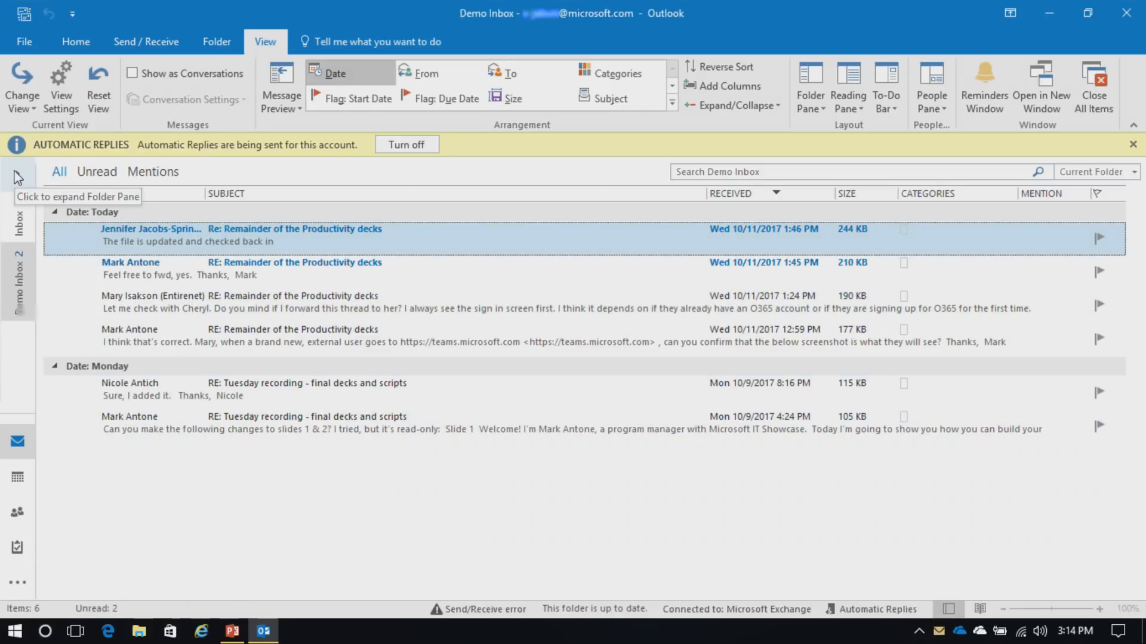
pyautogui.click(16, 178)
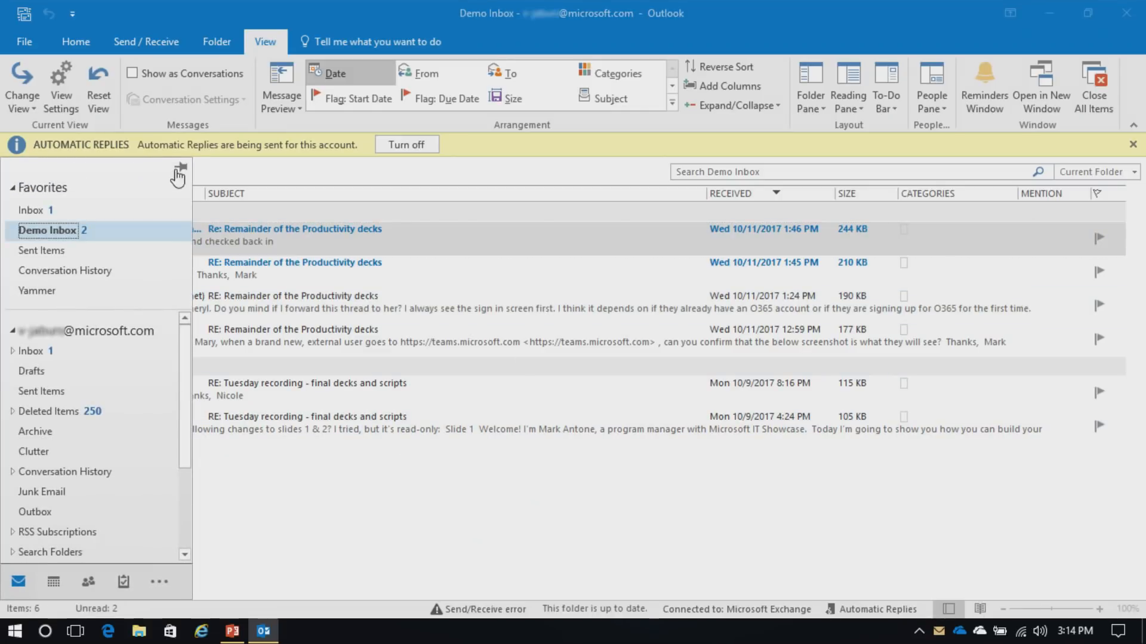
pyautogui.click(181, 172)
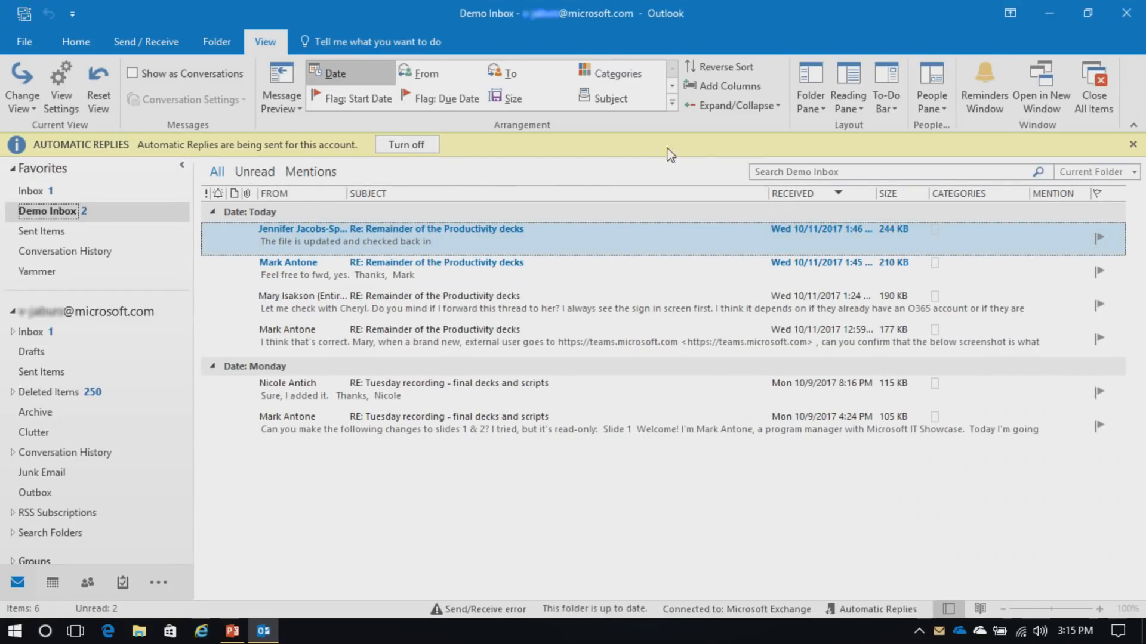
pyautogui.click(855, 110)
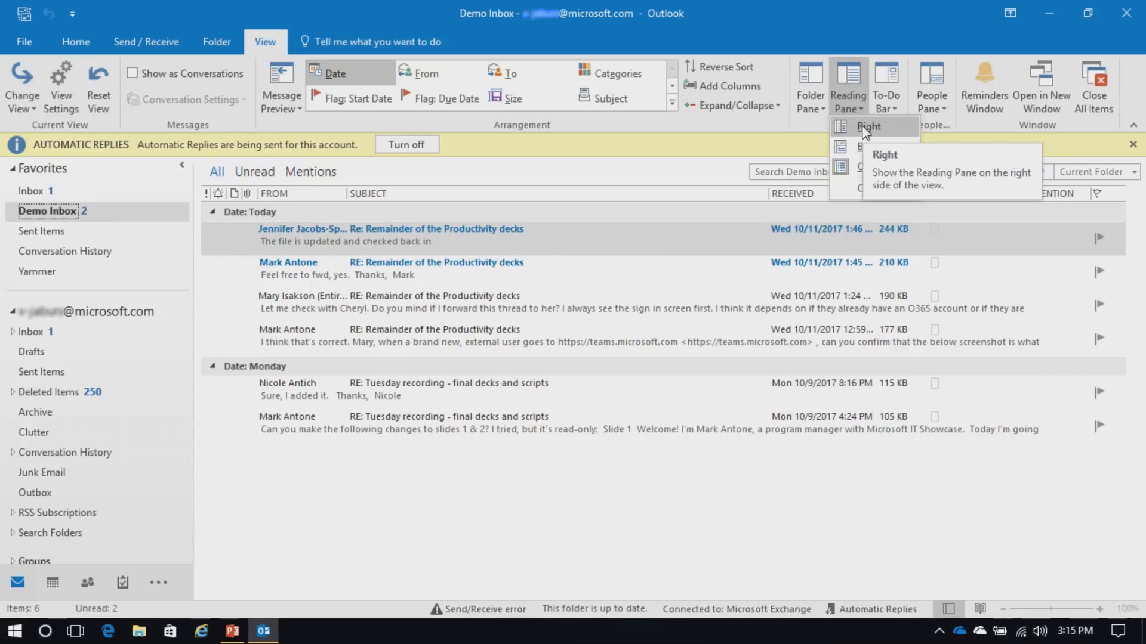
pyautogui.click(864, 128)
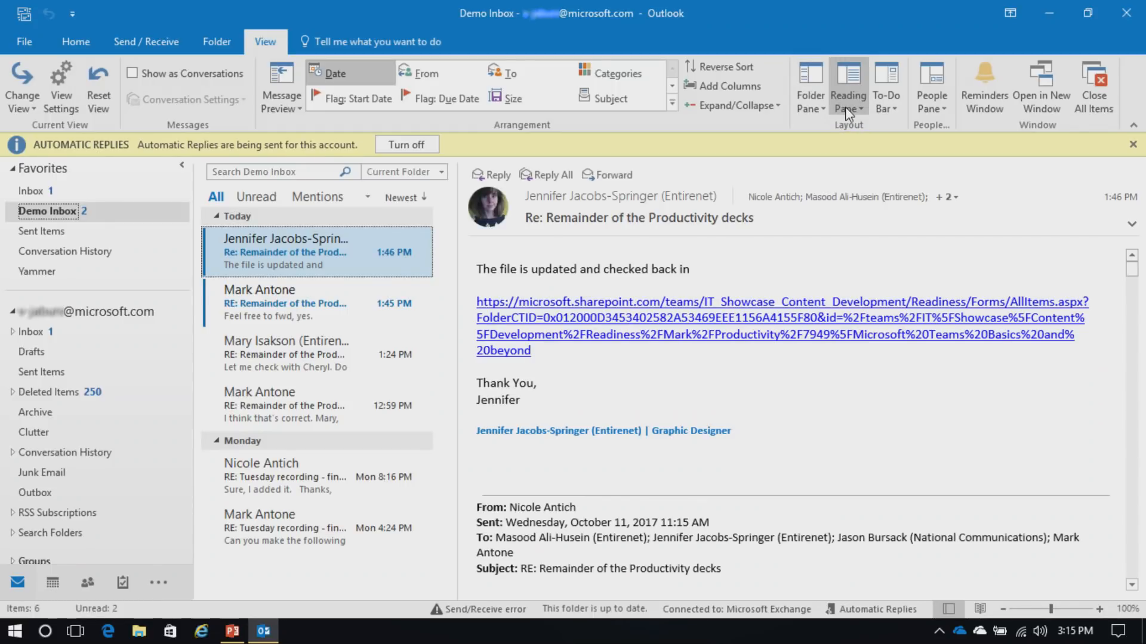
pyautogui.click(845, 107)
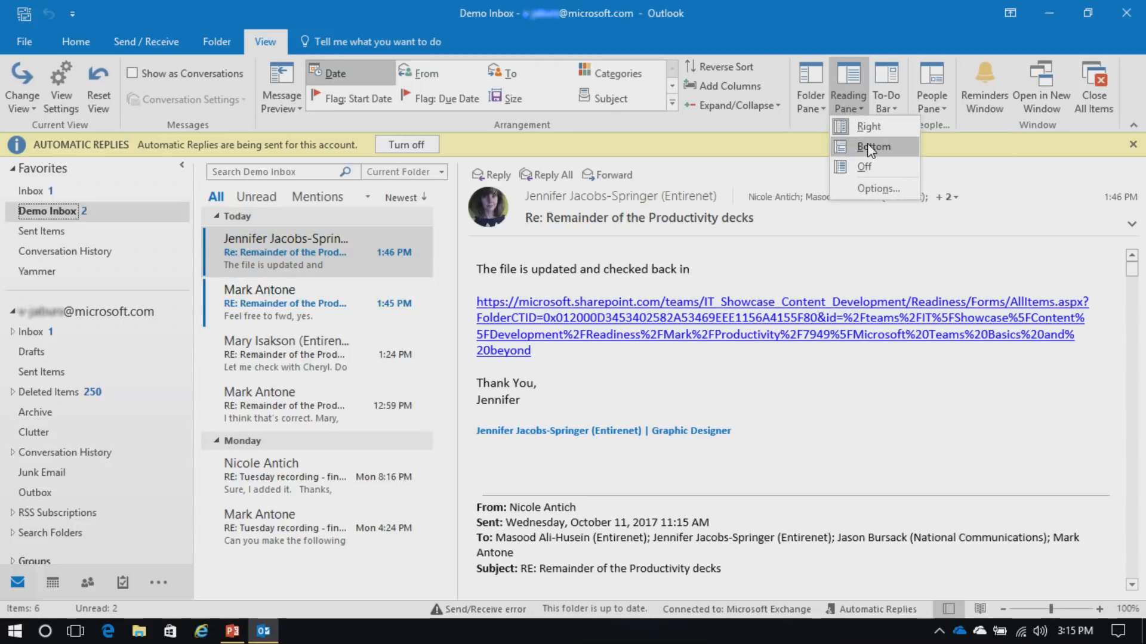
pyautogui.click(871, 148)
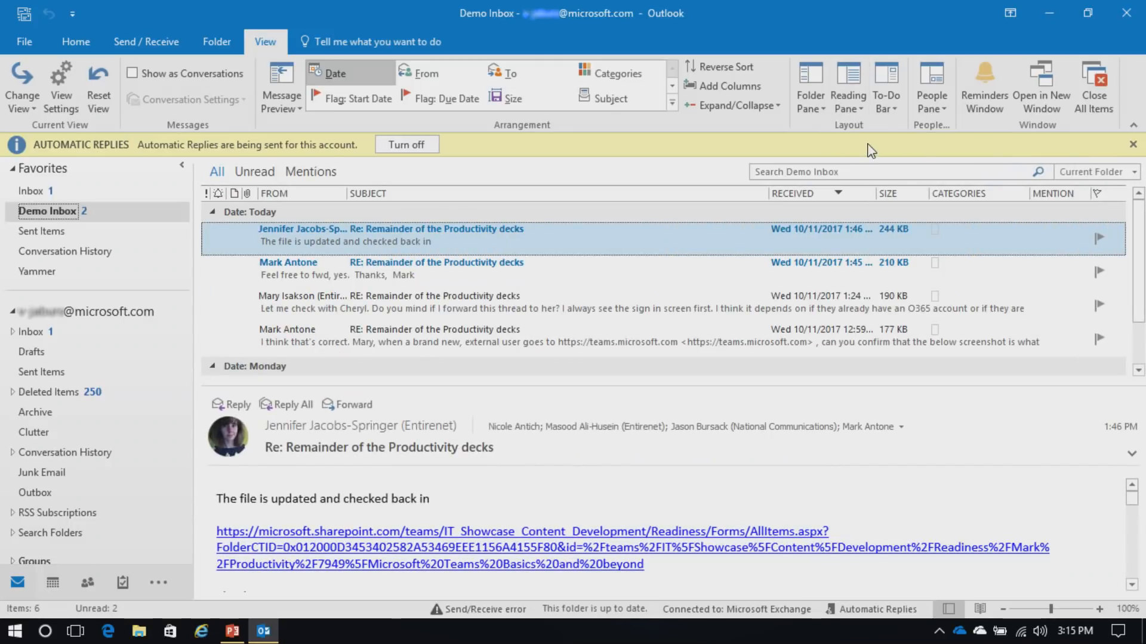
pyautogui.click(845, 108)
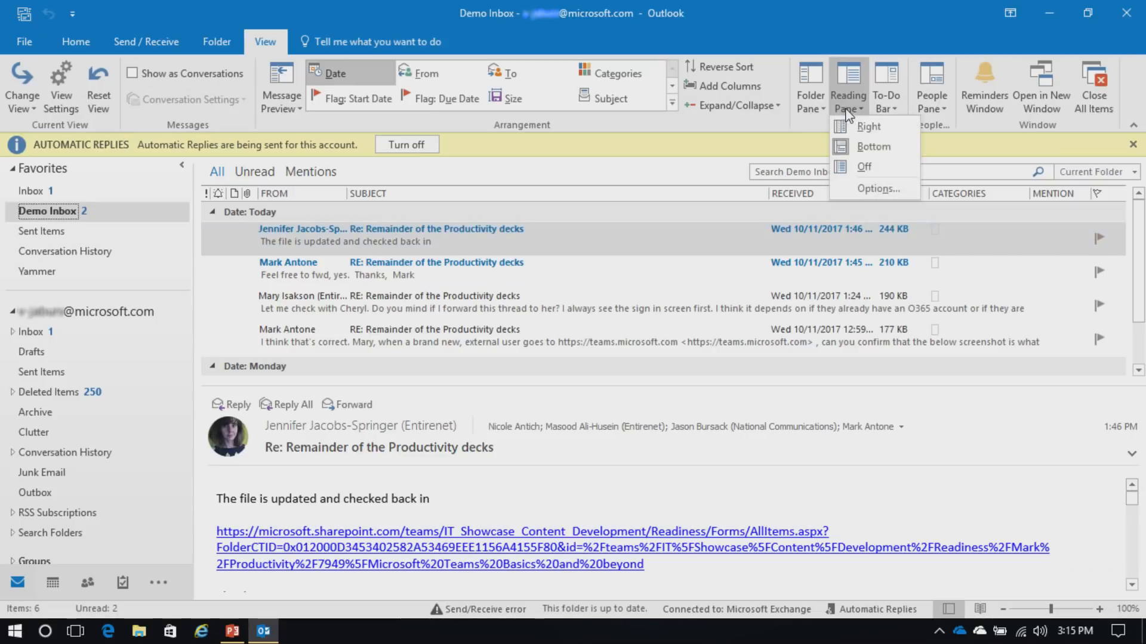
pyautogui.click(870, 166)
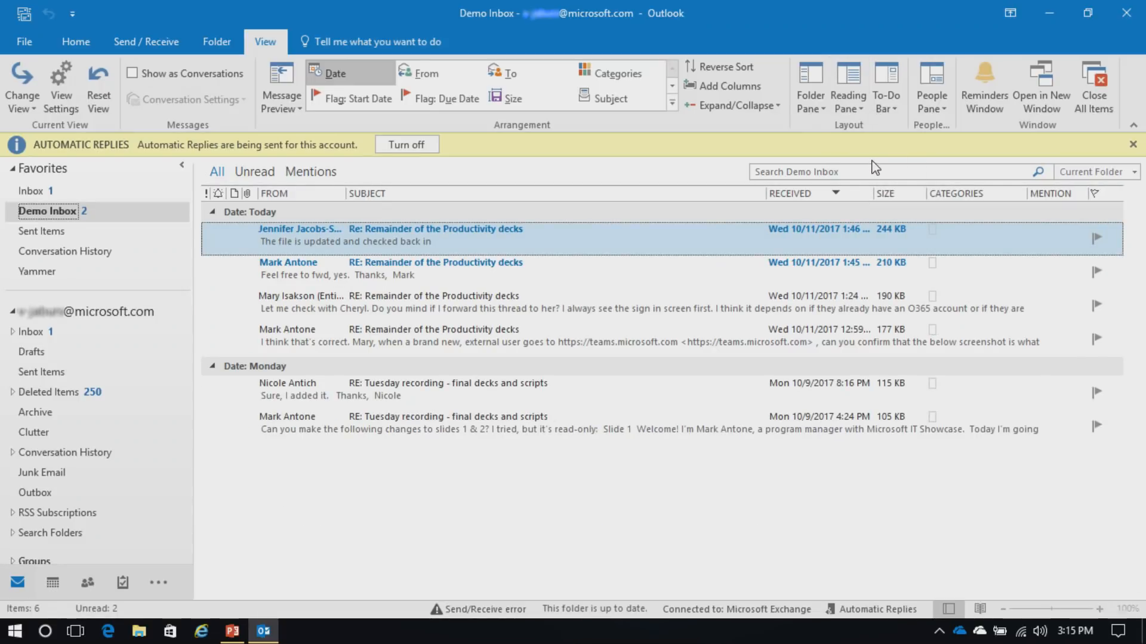
# Restore the To-Do Bar calendar and task list, then return to the Home tab
pyautogui.click(889, 109)
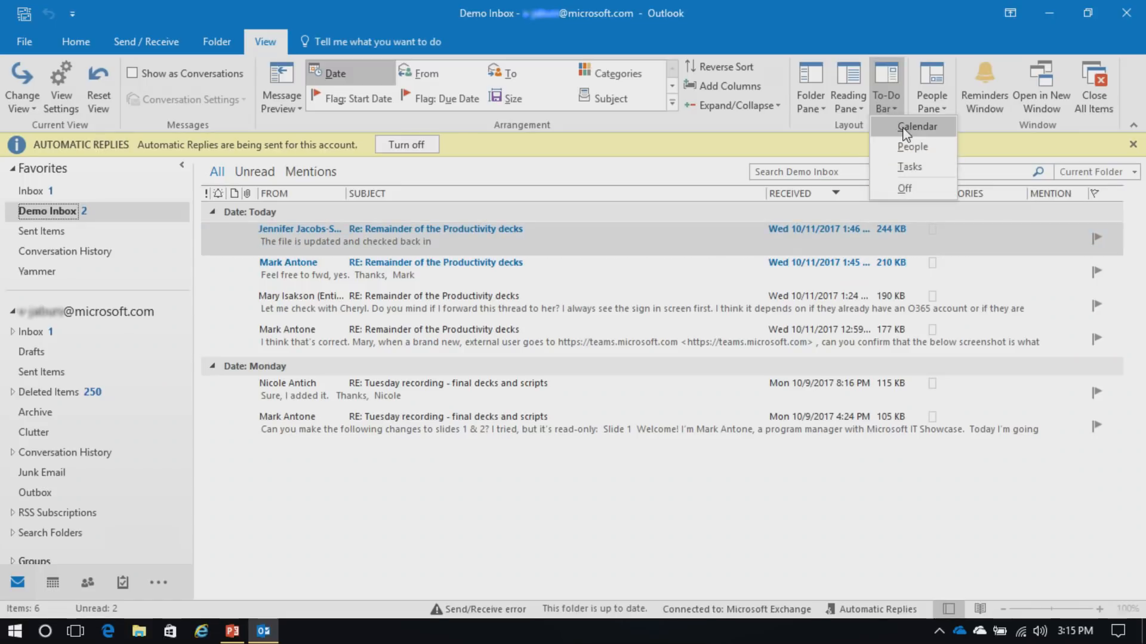
pyautogui.click(906, 132)
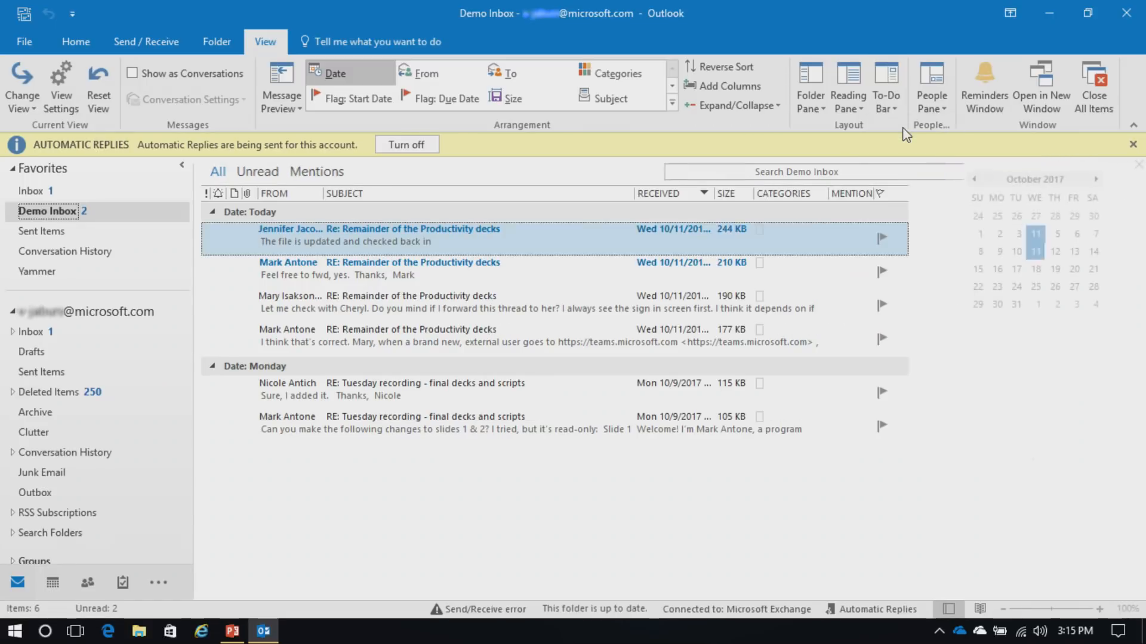
pyautogui.click(890, 110)
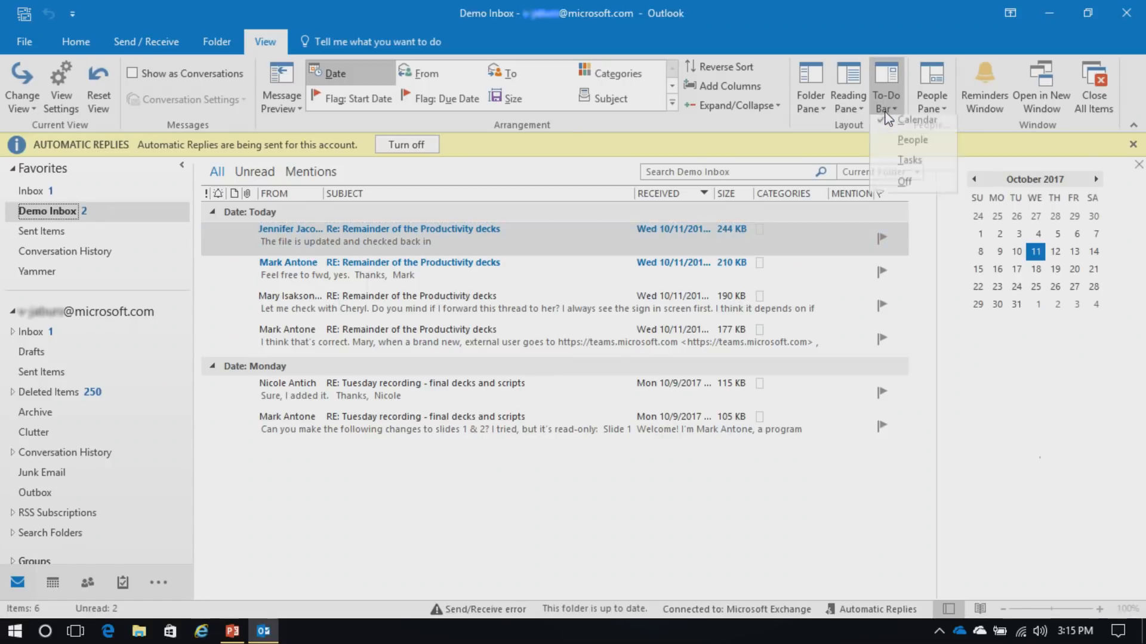
pyautogui.click(908, 162)
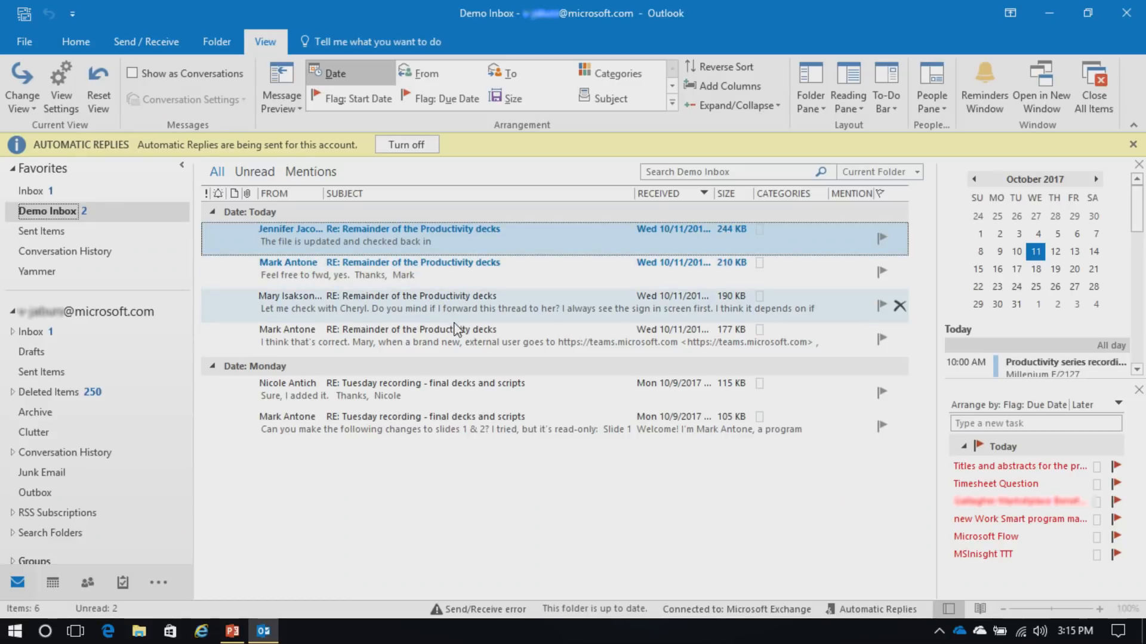
pyautogui.click(77, 43)
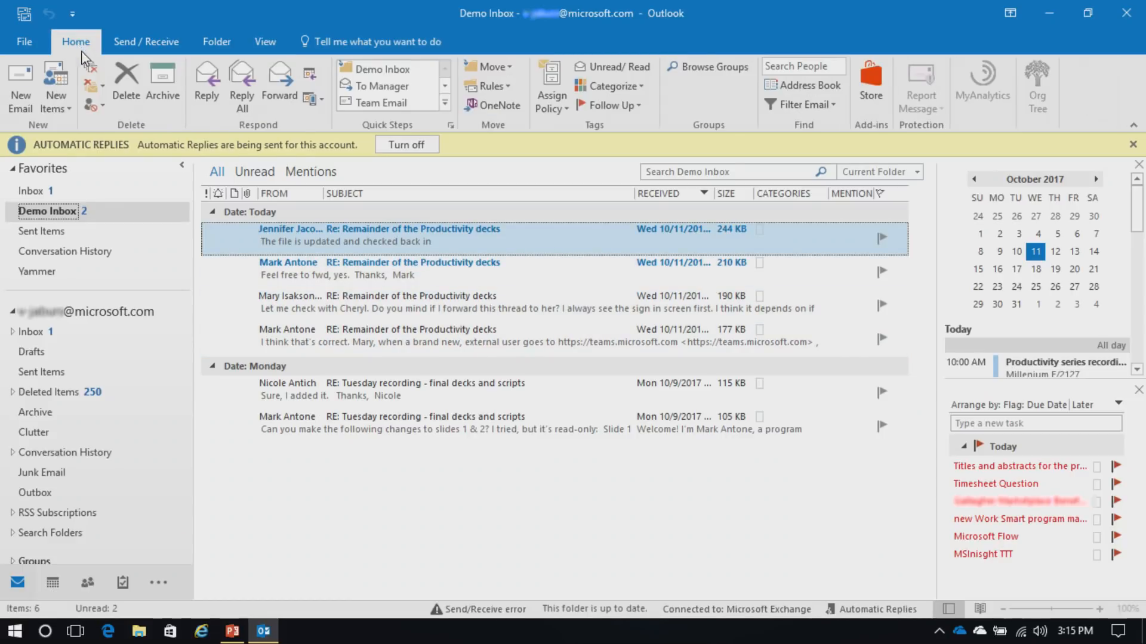
# Write a new email with subject 'test' and body 'Did you know that you could see the International Space Station last night?'
pyautogui.click(27, 102)
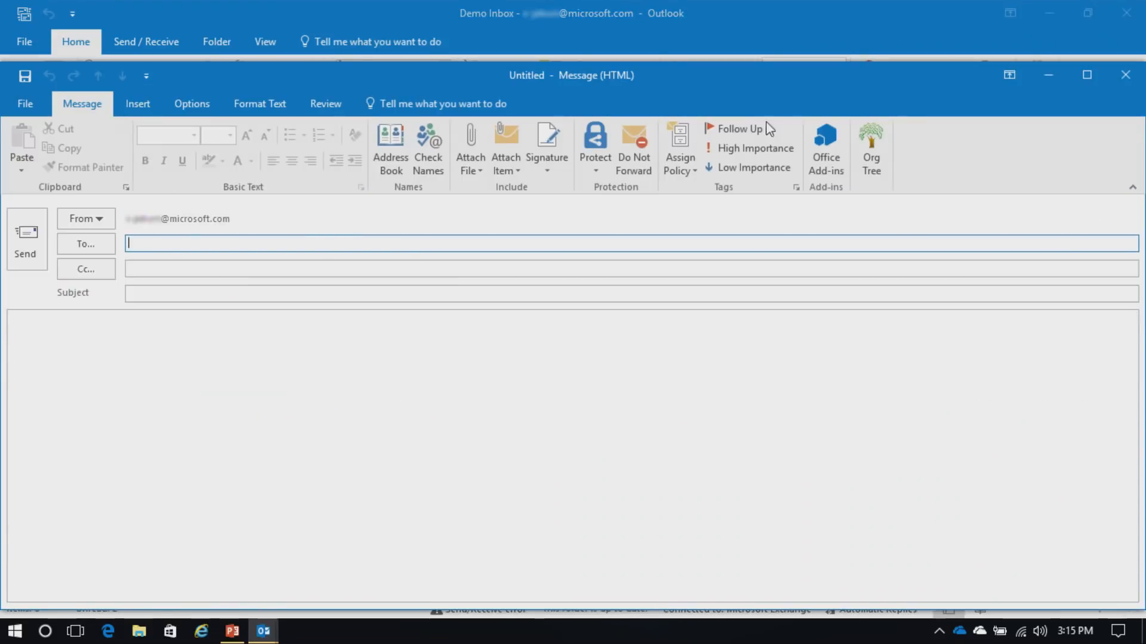
pyautogui.click(303, 297)
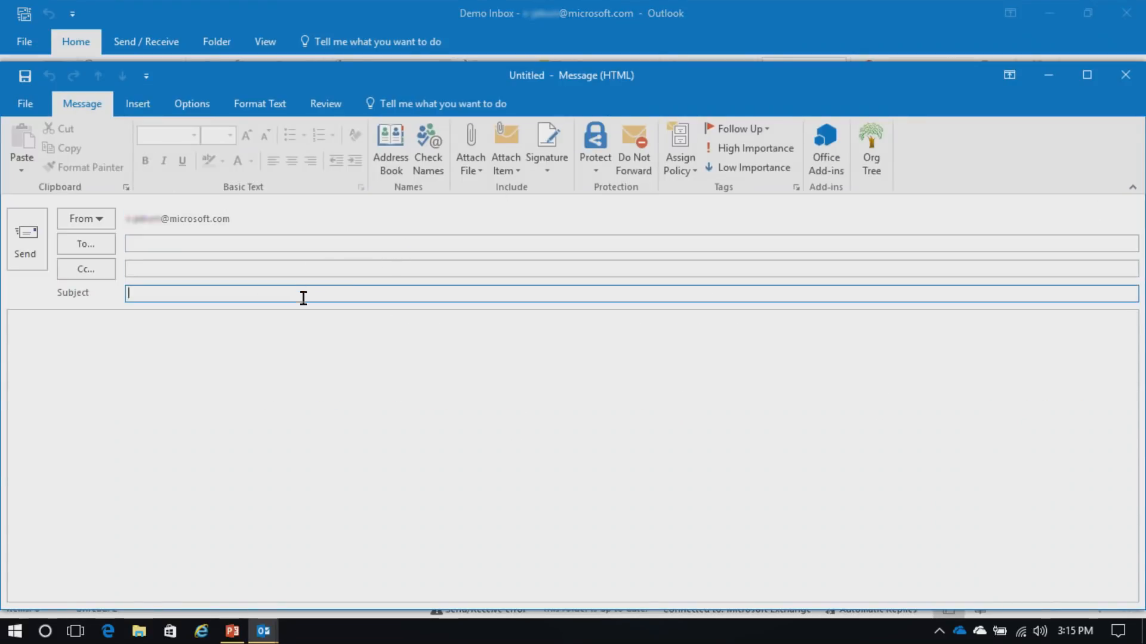
pyautogui.write('test')
pyautogui.click(231, 242)
pyautogui.click(221, 348)
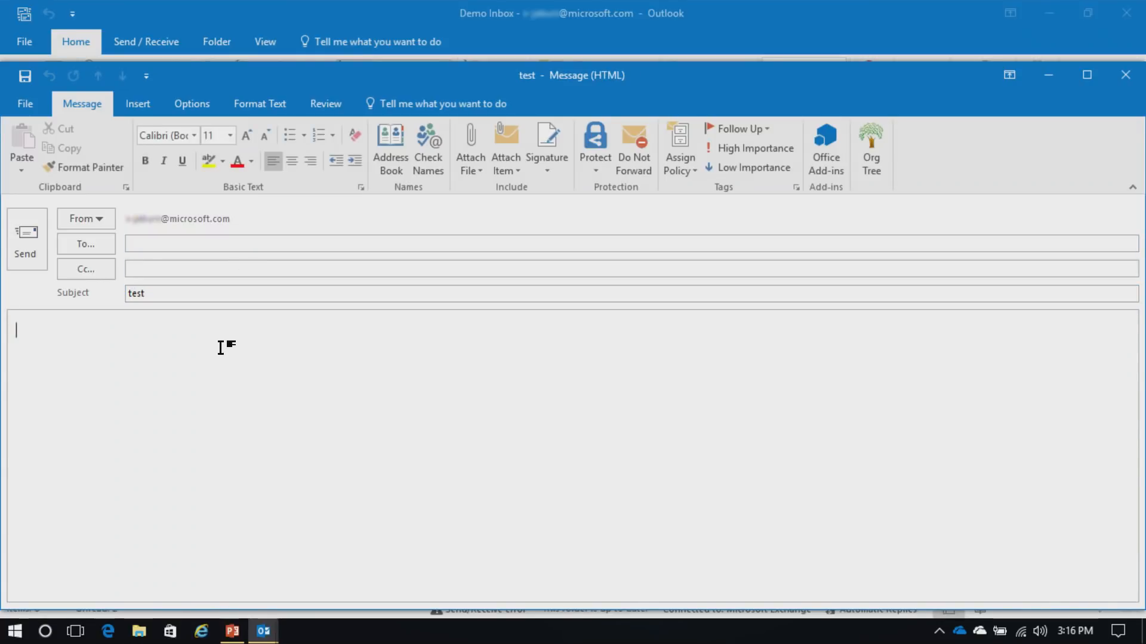
pyautogui.write('Did you know that ')
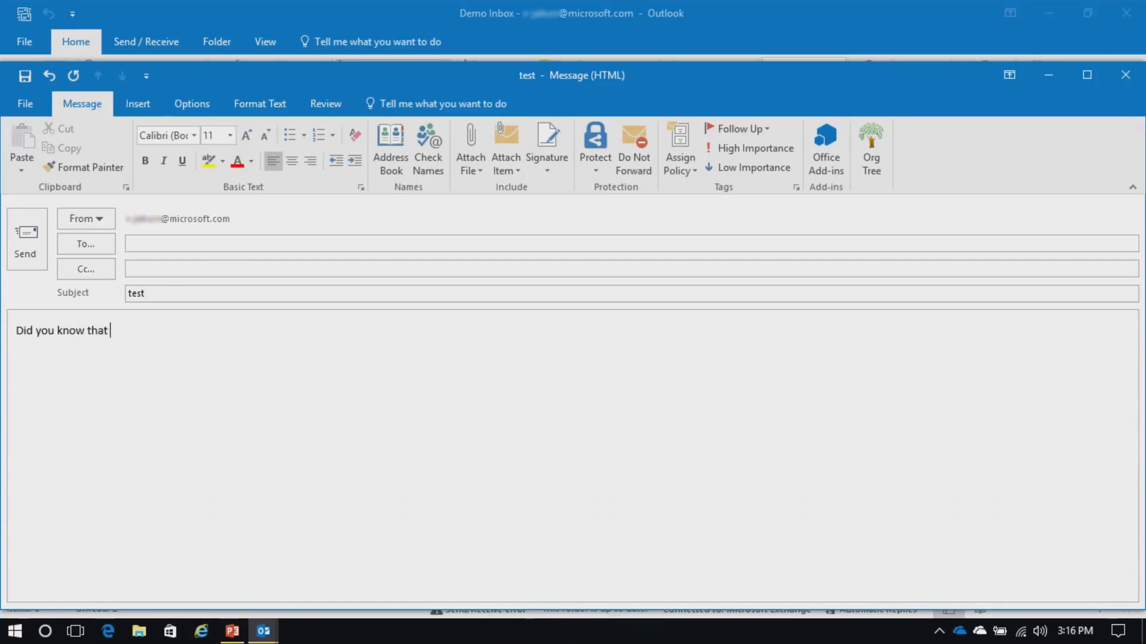
pyautogui.write('you could see the International Space Station last night?')
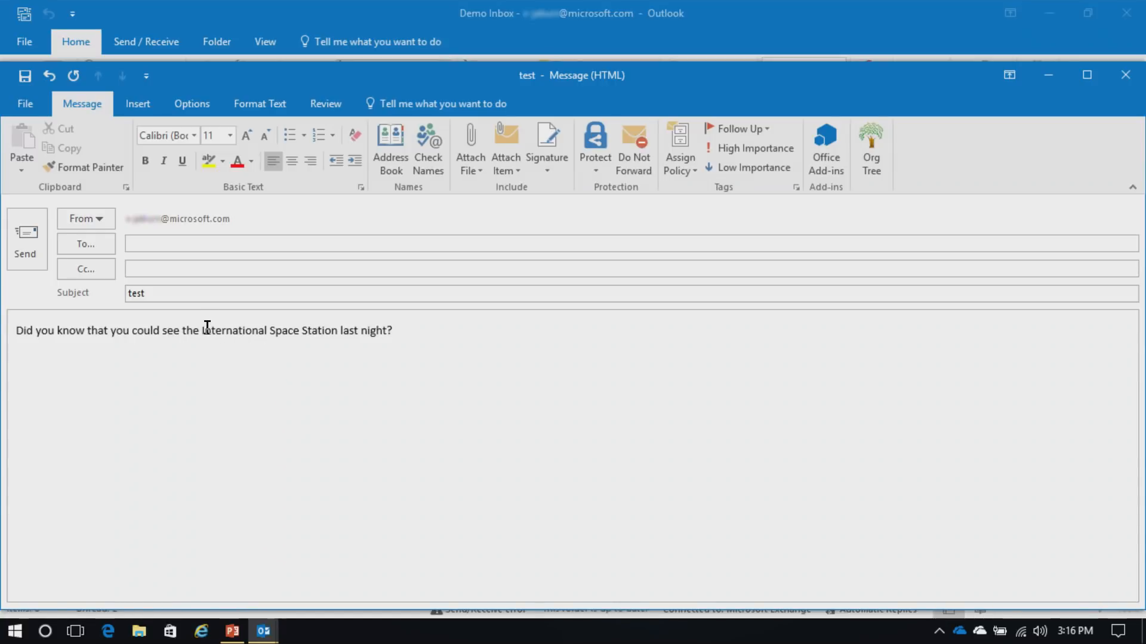
# Run Smart Lookup on 'International Space Station' and browse the online results
pyautogui.moveTo(201, 332); pyautogui.dragTo(325, 337)
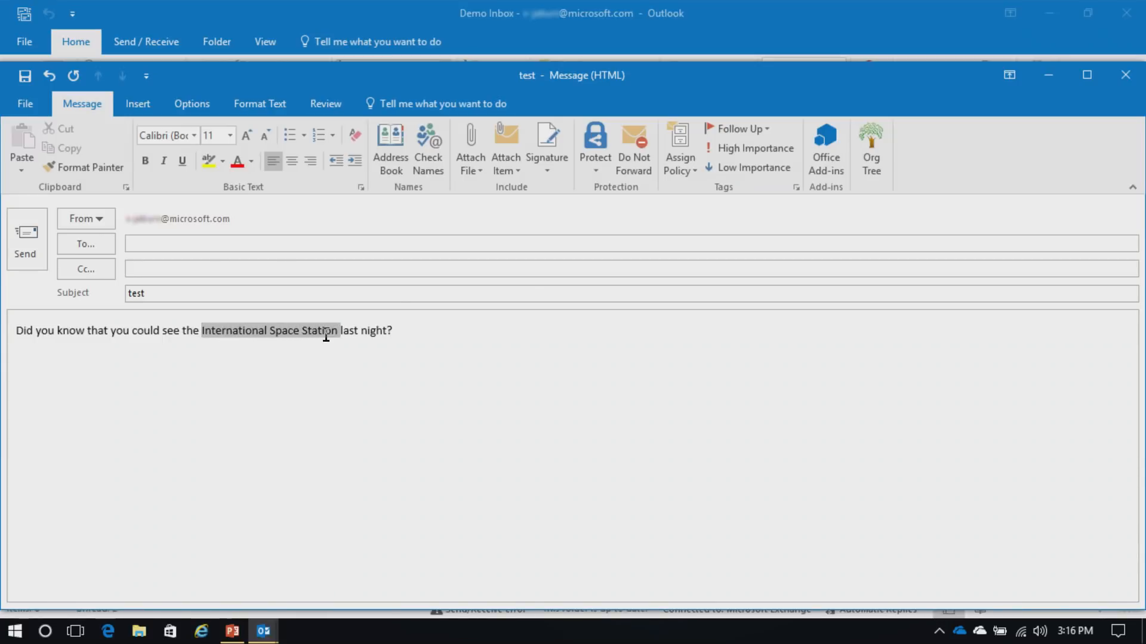
pyautogui.rightClick(262, 338)
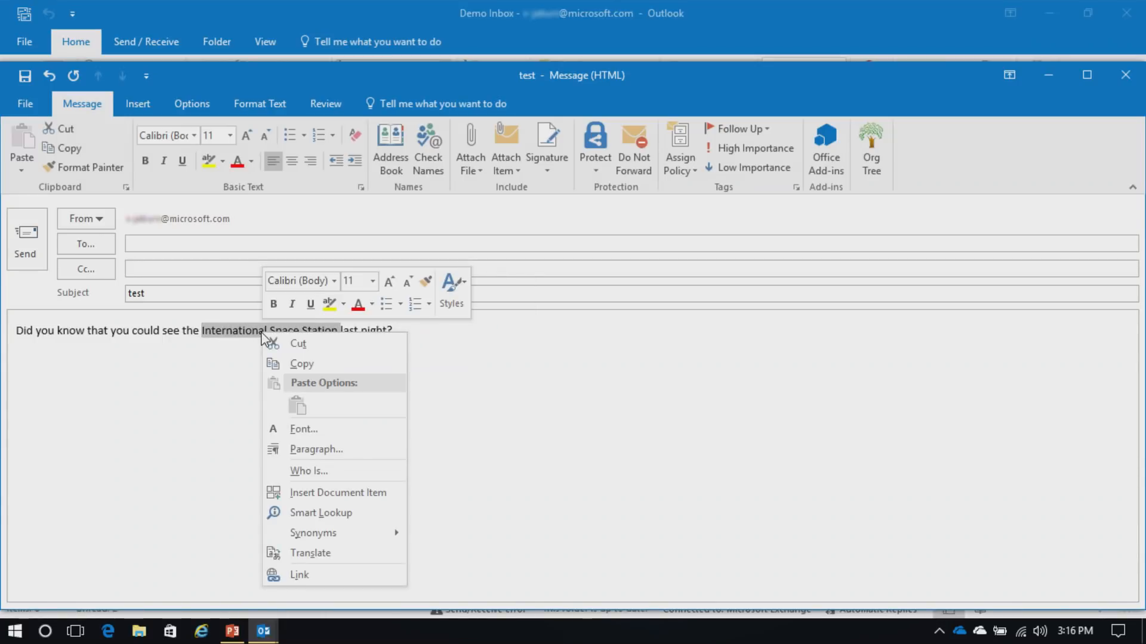
pyautogui.click(321, 515)
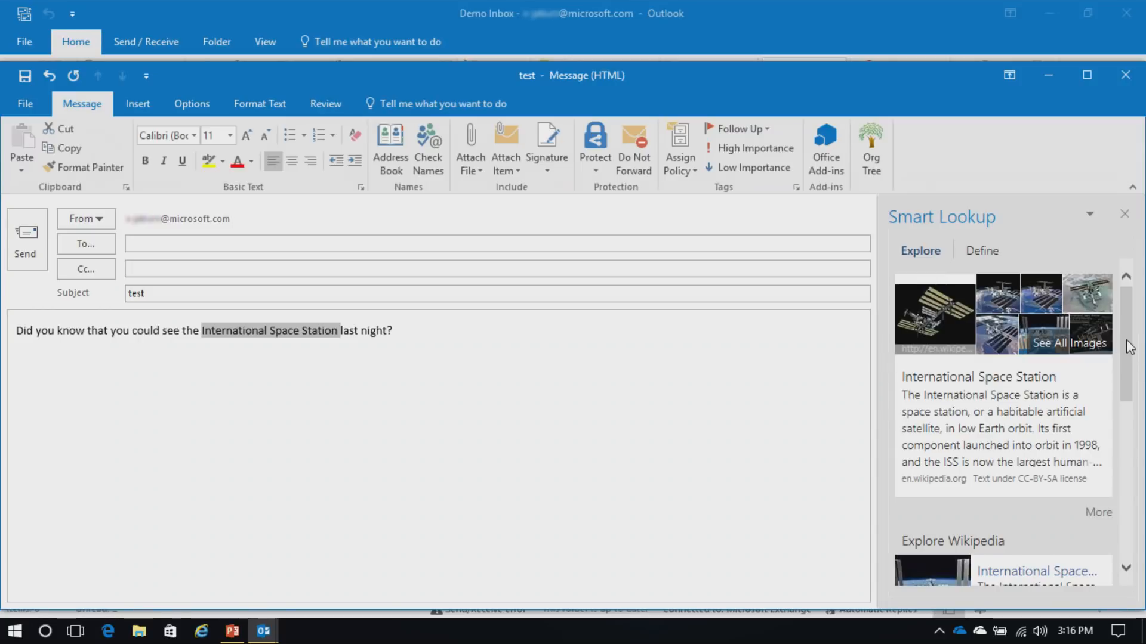
pyautogui.moveTo(1130, 347)
pyautogui.mouseDown()
pyautogui.moveTo(1144, 498)
pyautogui.moveTo(1143, 330)
pyautogui.mouseUp()
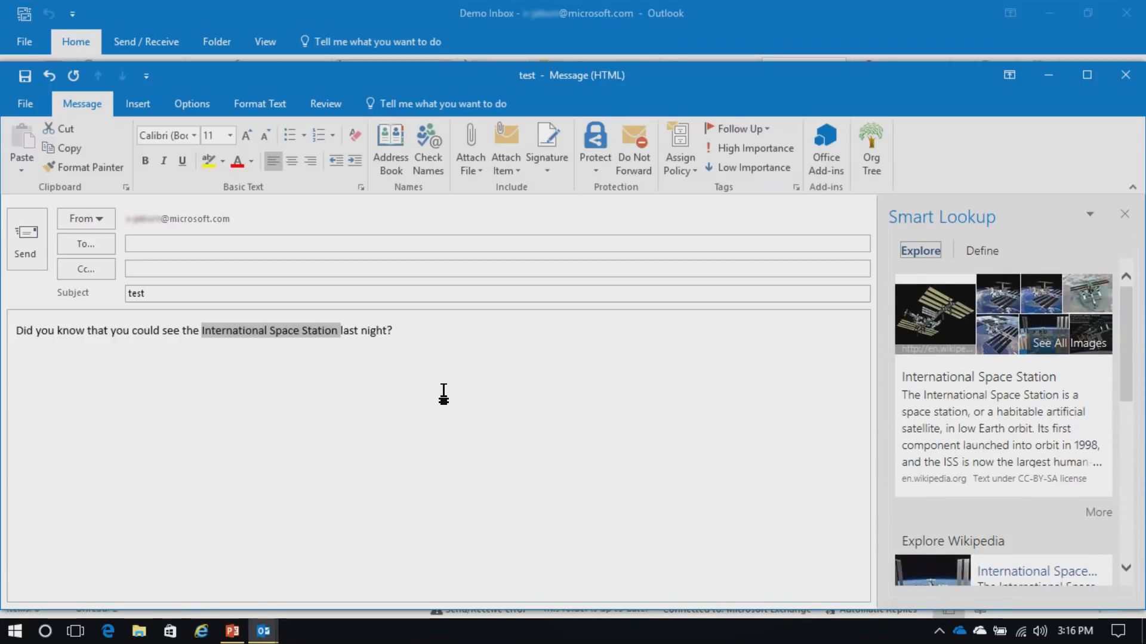
pyautogui.click(447, 391)
# Show the Smart Lookup definition of 'night', then close the message without saving
pyautogui.moveTo(363, 331); pyautogui.dragTo(386, 333)
pyautogui.rightClick(378, 339)
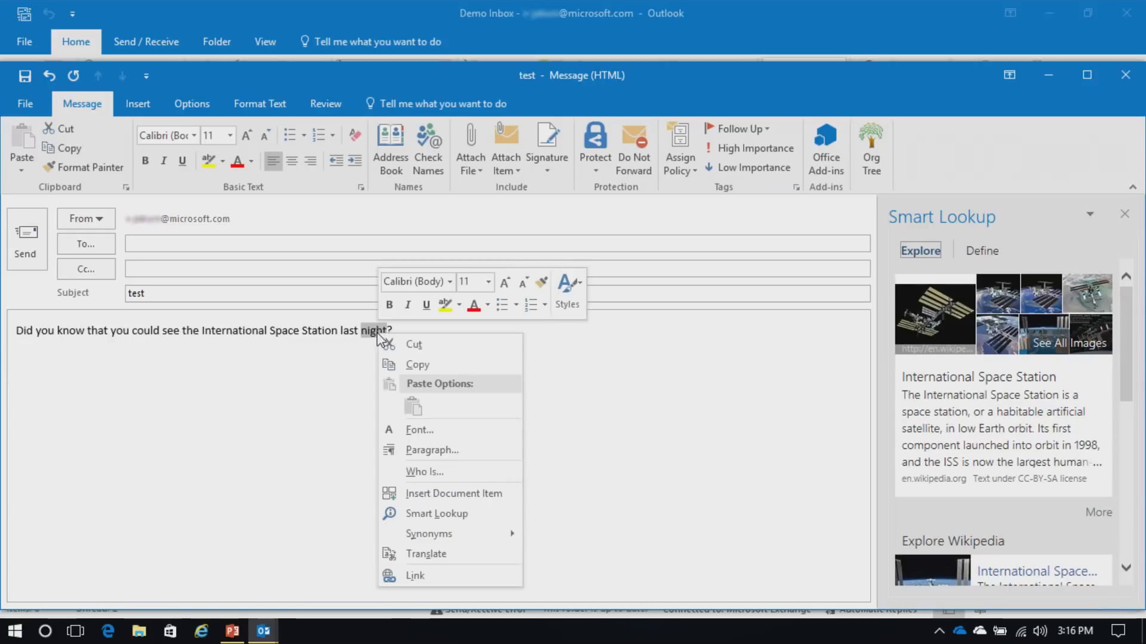
pyautogui.click(436, 513)
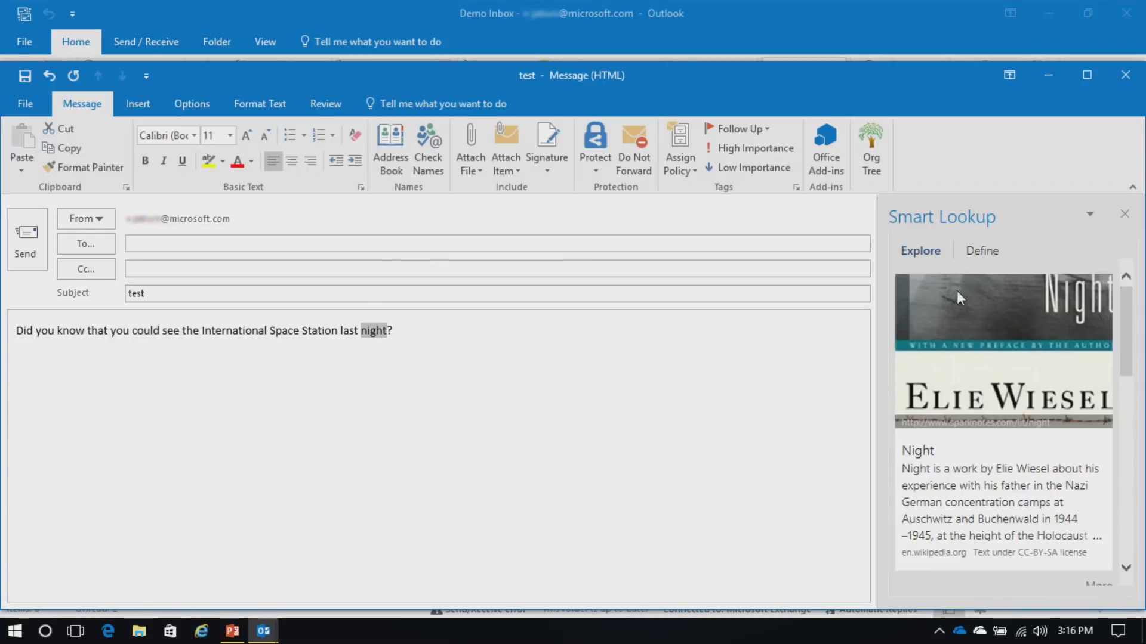
pyautogui.click(976, 251)
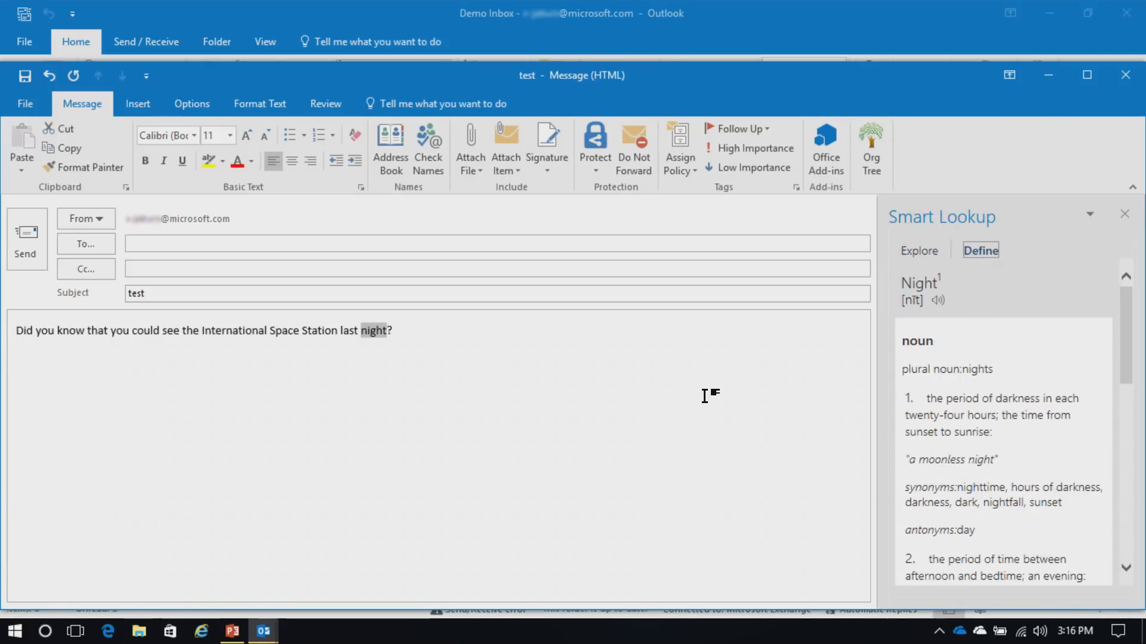
pyautogui.click(440, 394)
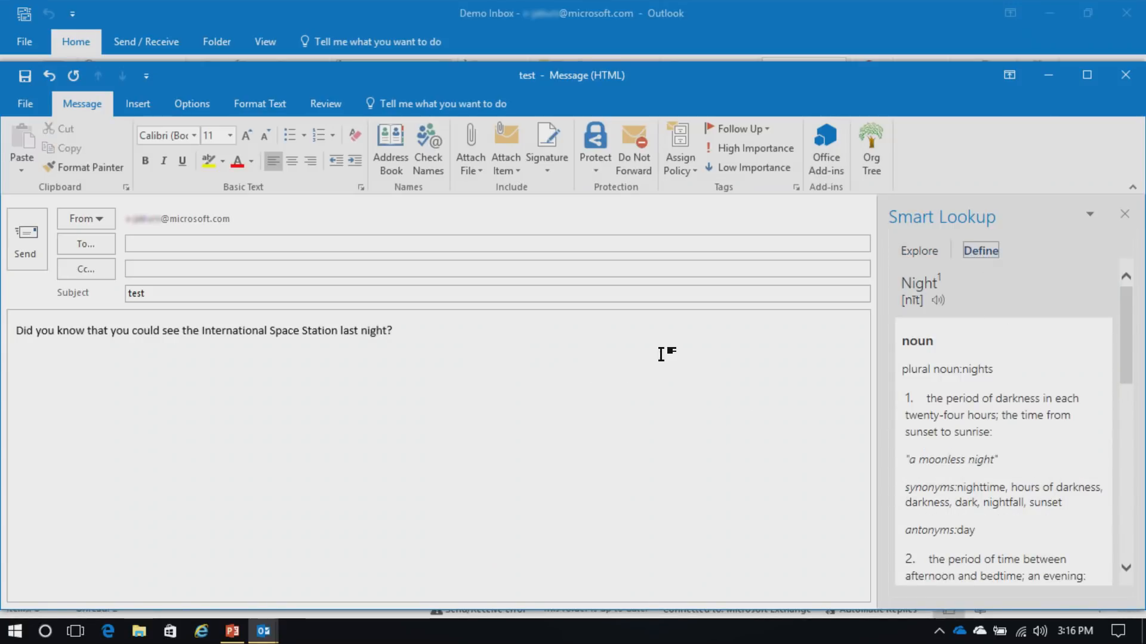
pyautogui.click(1115, 76)
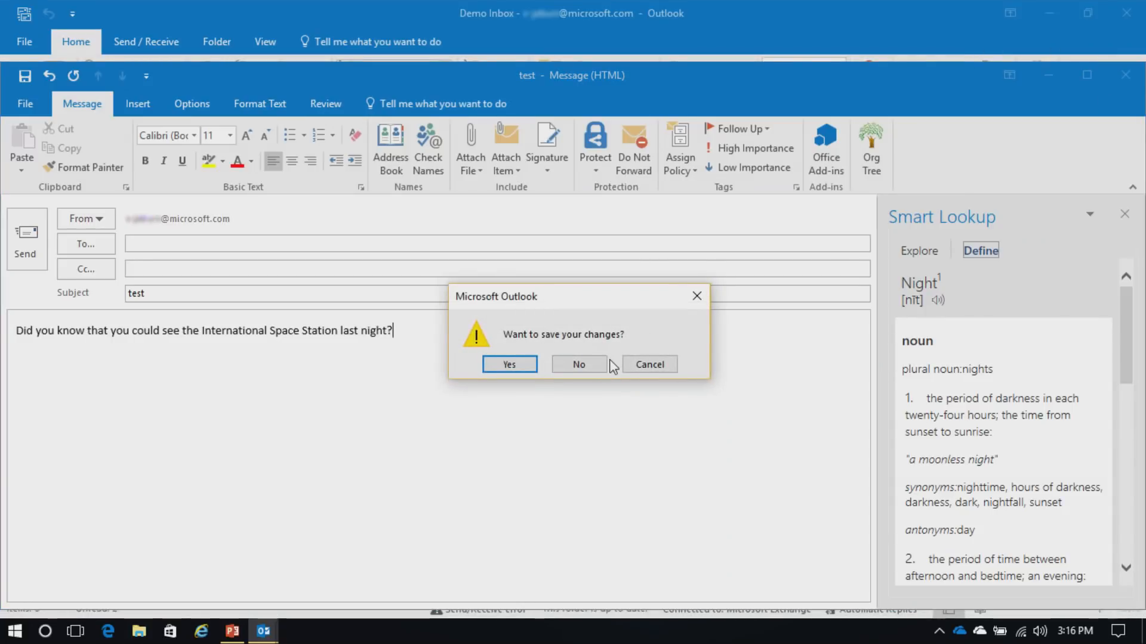
pyautogui.click(580, 367)
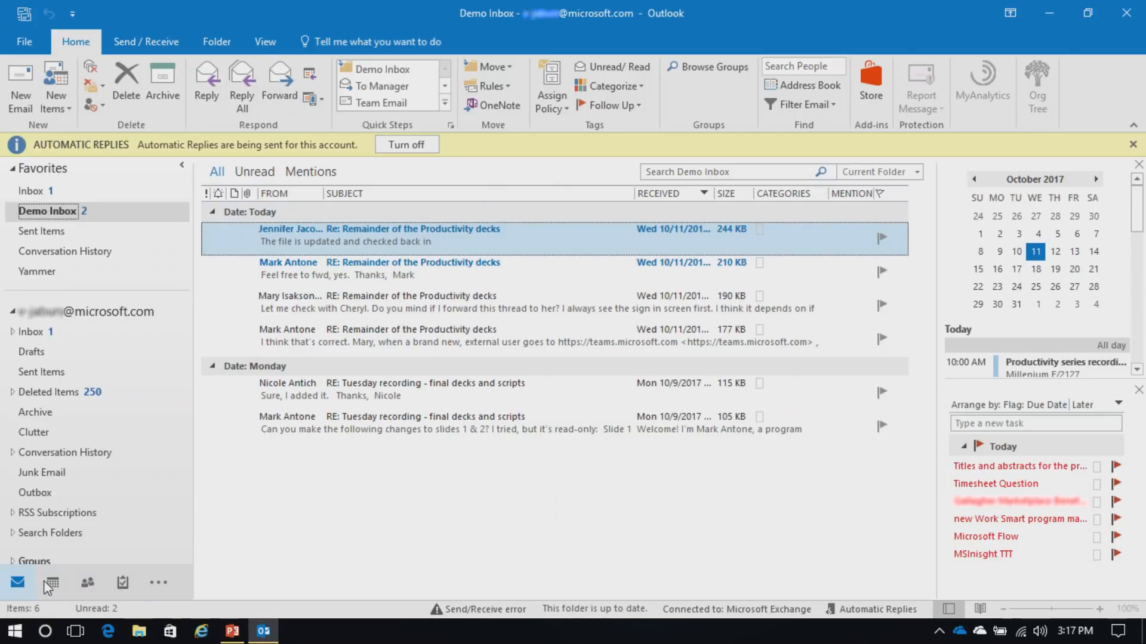
# Preview the Calendar, People and Tasks peeks, then open Navigation Options from the '...' menu
pyautogui.moveTo(53, 584)
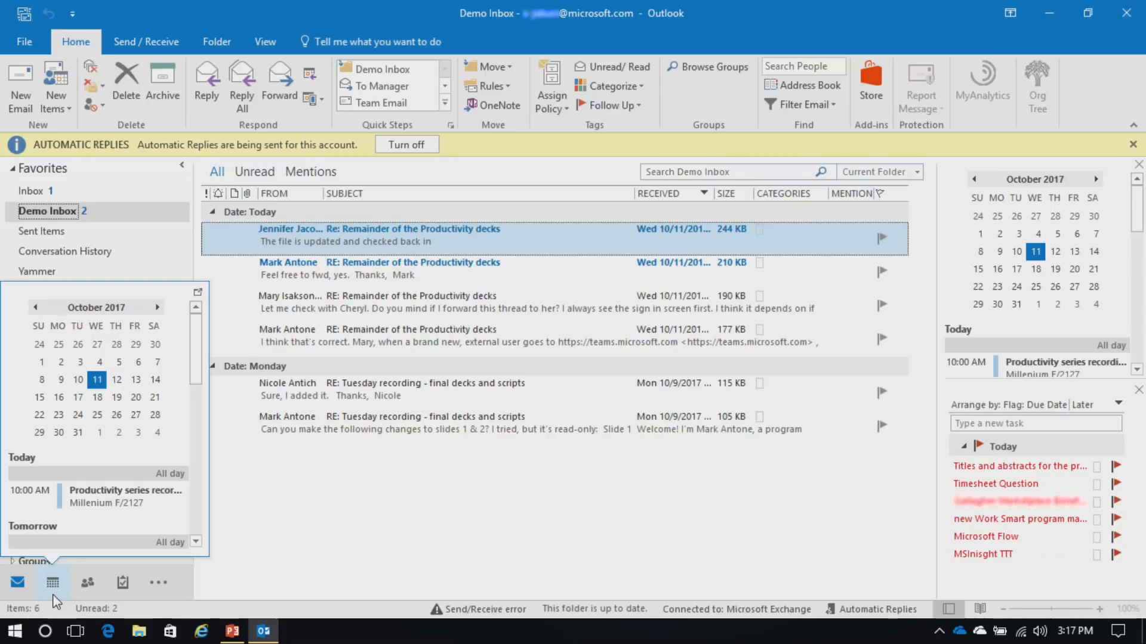
pyautogui.moveTo(87, 591)
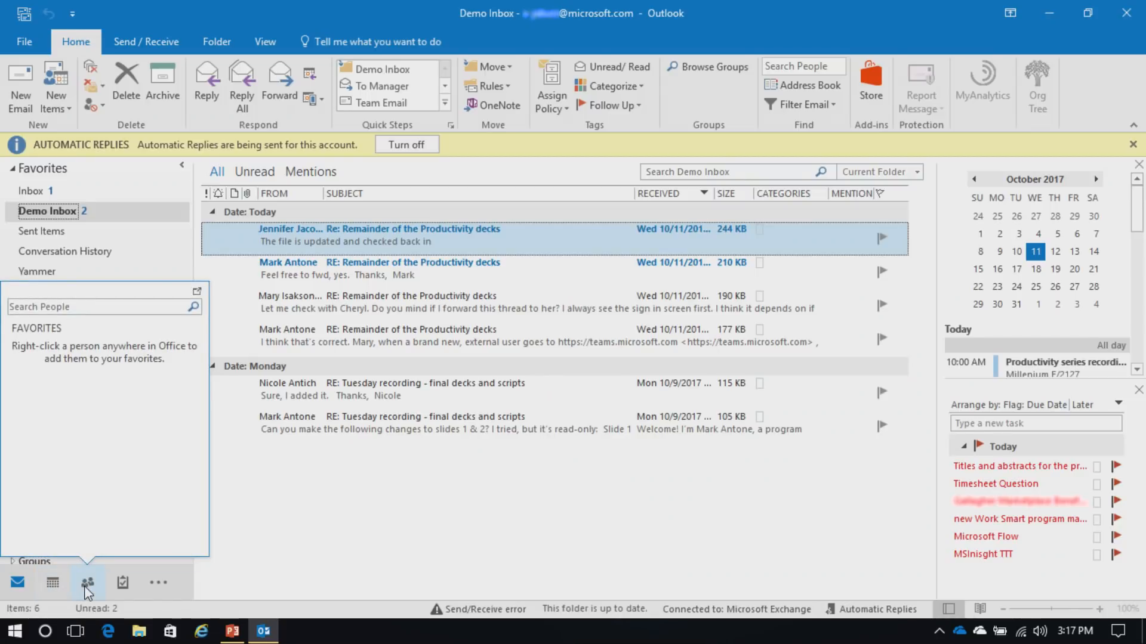
pyautogui.moveTo(123, 589)
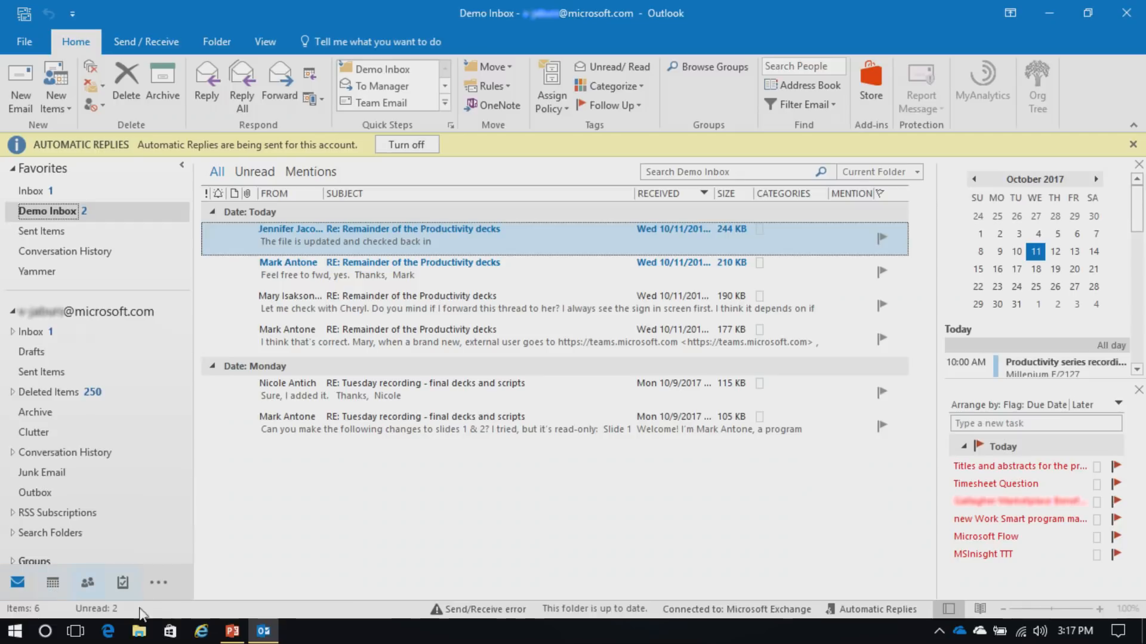
pyautogui.click(157, 584)
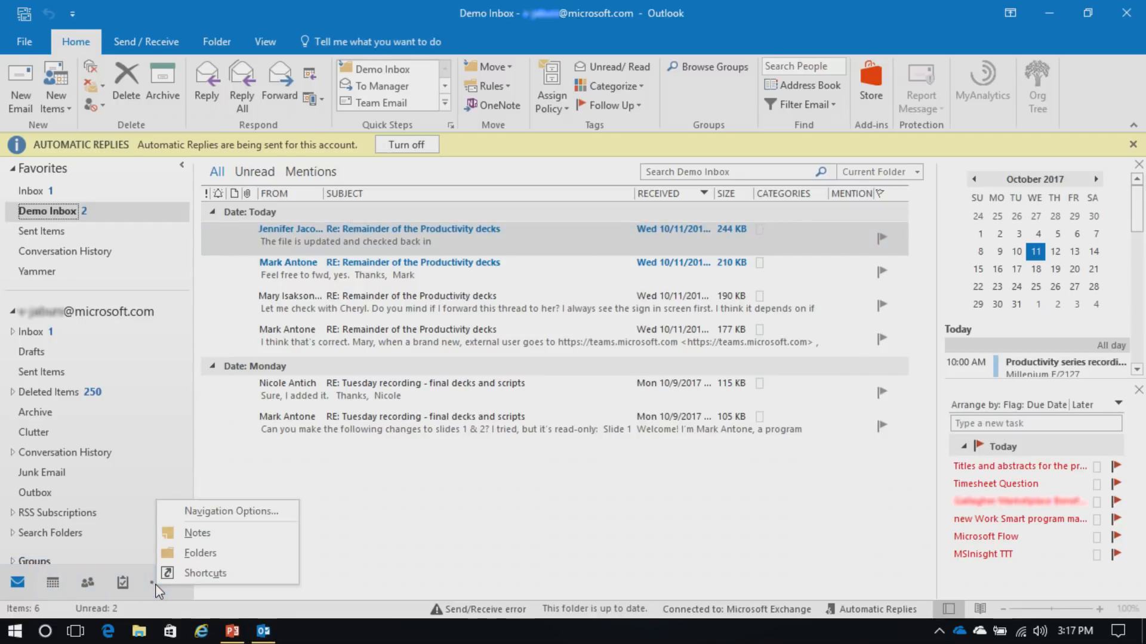
pyautogui.click(270, 512)
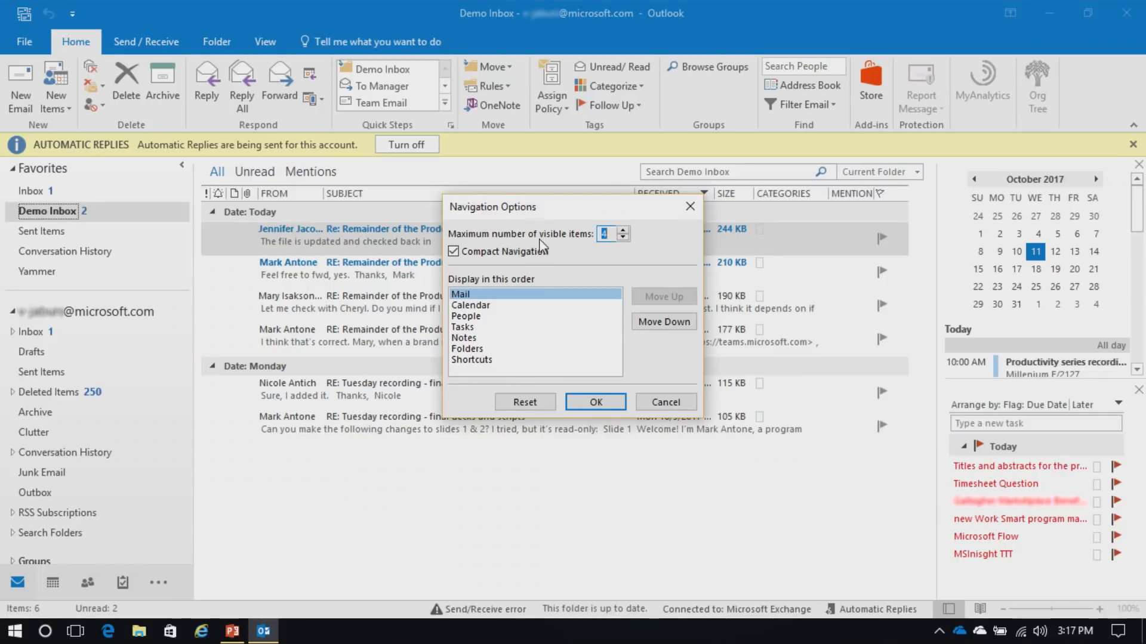
# Turn off Compact Navigation and raise the maximum visible navigation items to 7
pyautogui.click(458, 253)
pyautogui.click(612, 405)
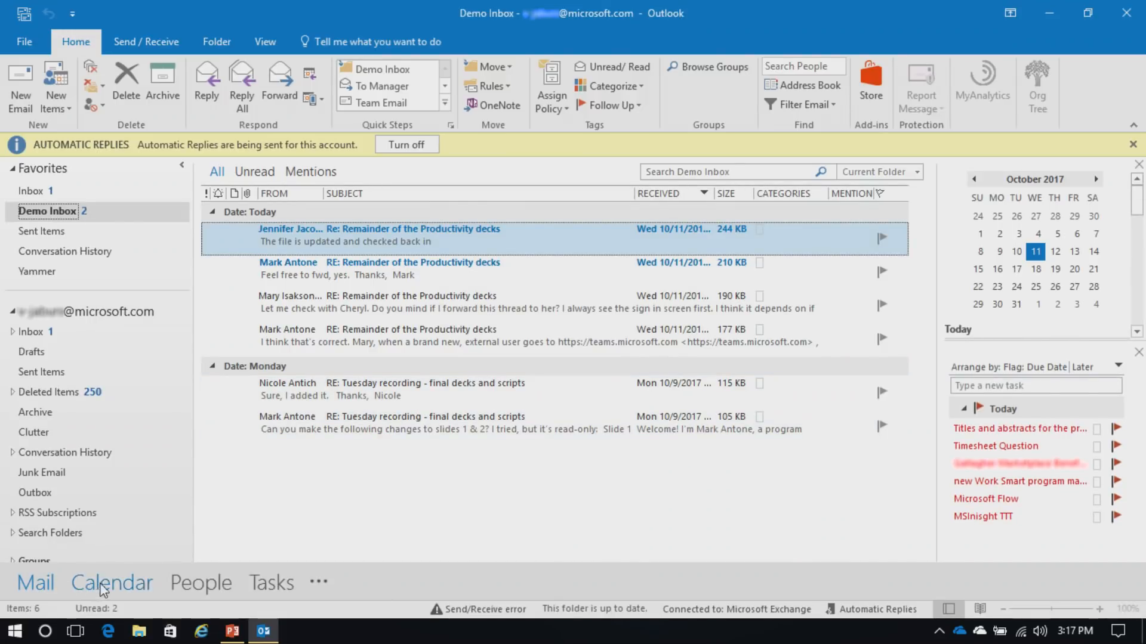
pyautogui.click(319, 583)
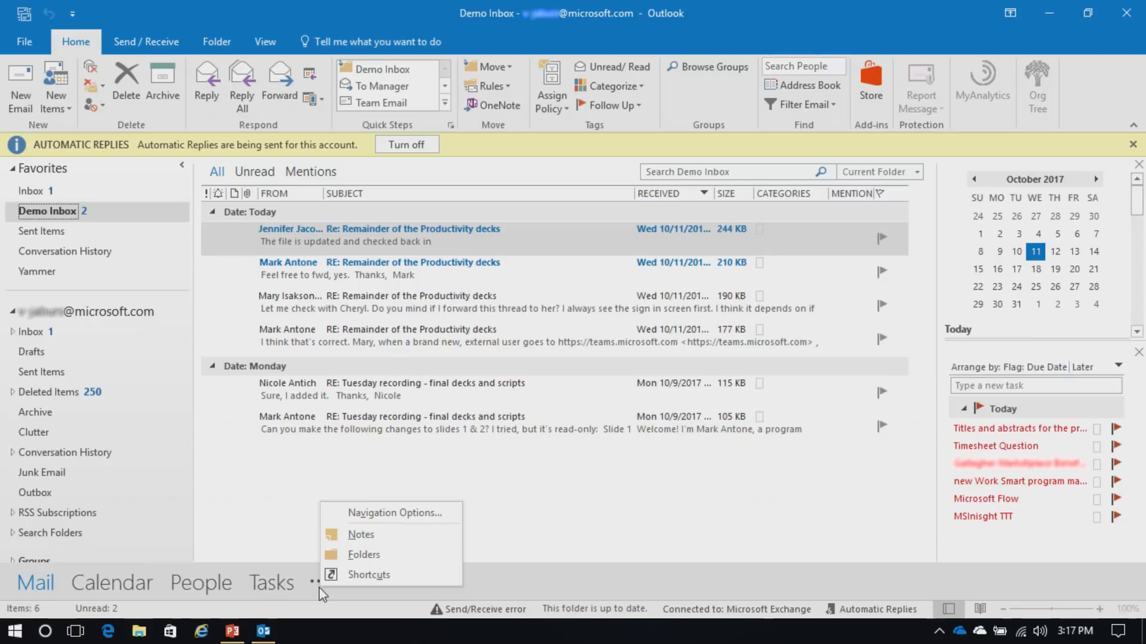
pyautogui.click(367, 517)
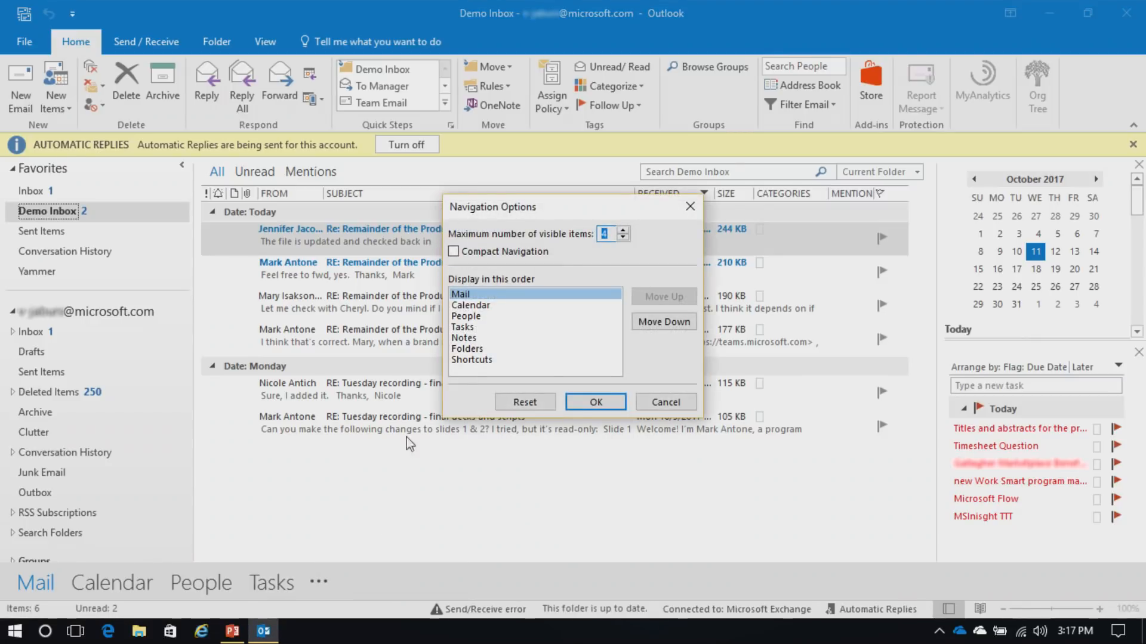
pyautogui.click(623, 231)
pyautogui.click(623, 231)
pyautogui.click(597, 403)
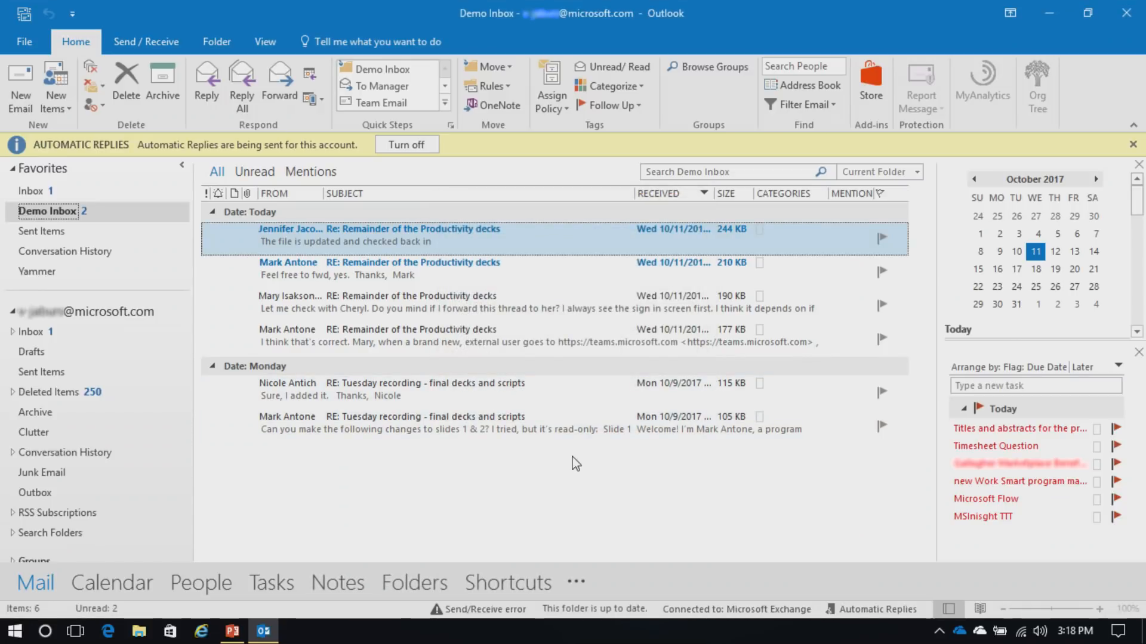
# Turn Compact Navigation back on and switch to the Calendar
pyautogui.click(574, 587)
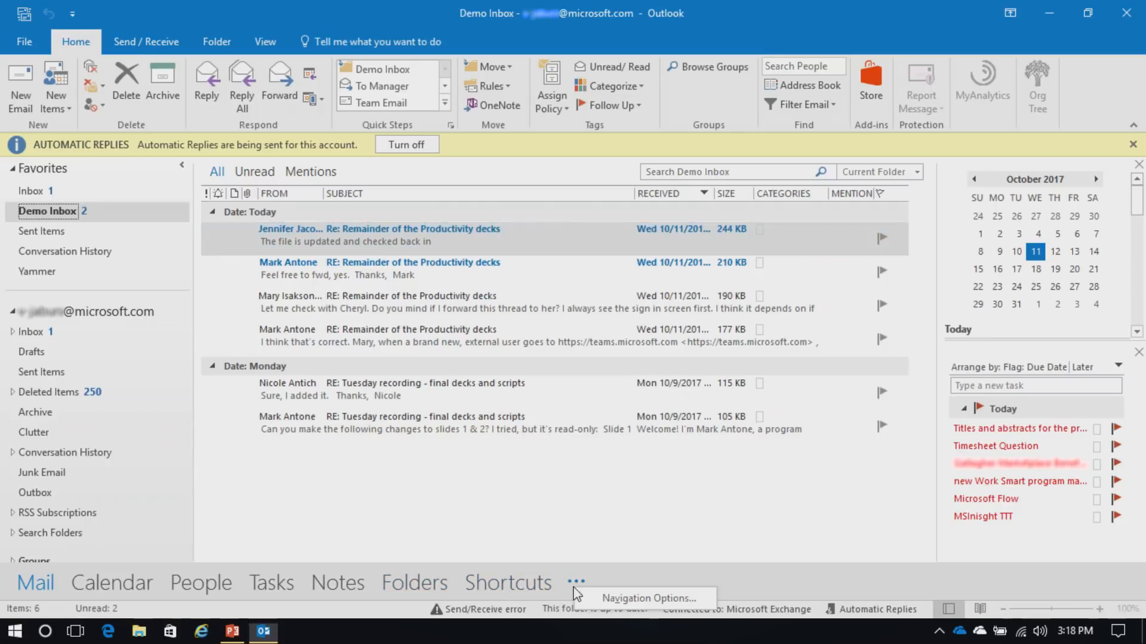
pyautogui.click(647, 598)
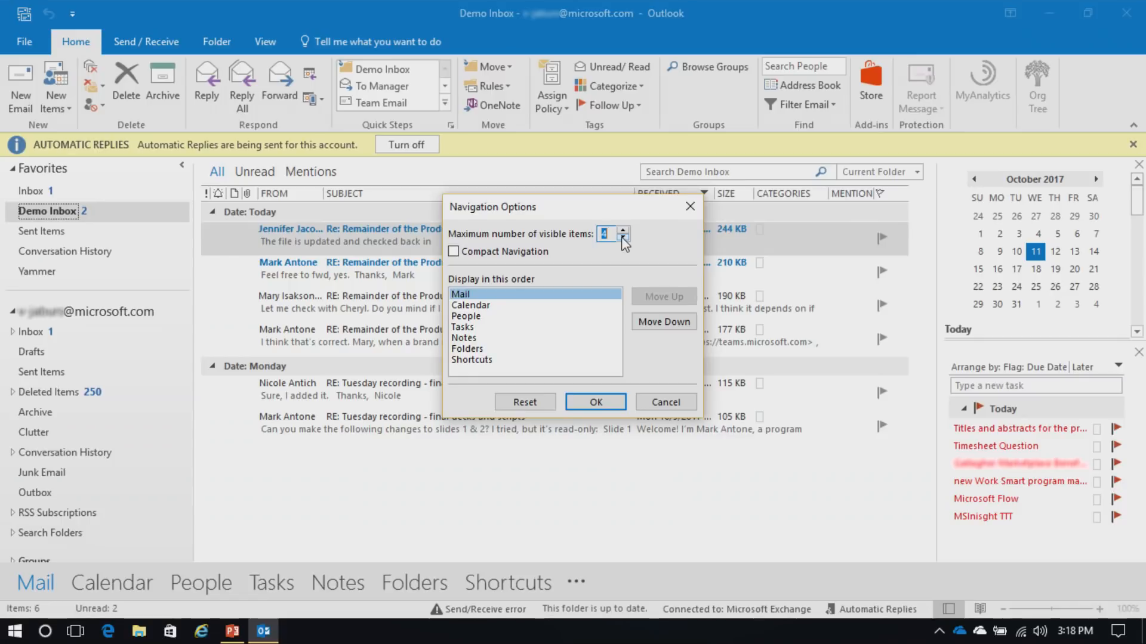
pyautogui.click(454, 251)
pyautogui.click(595, 403)
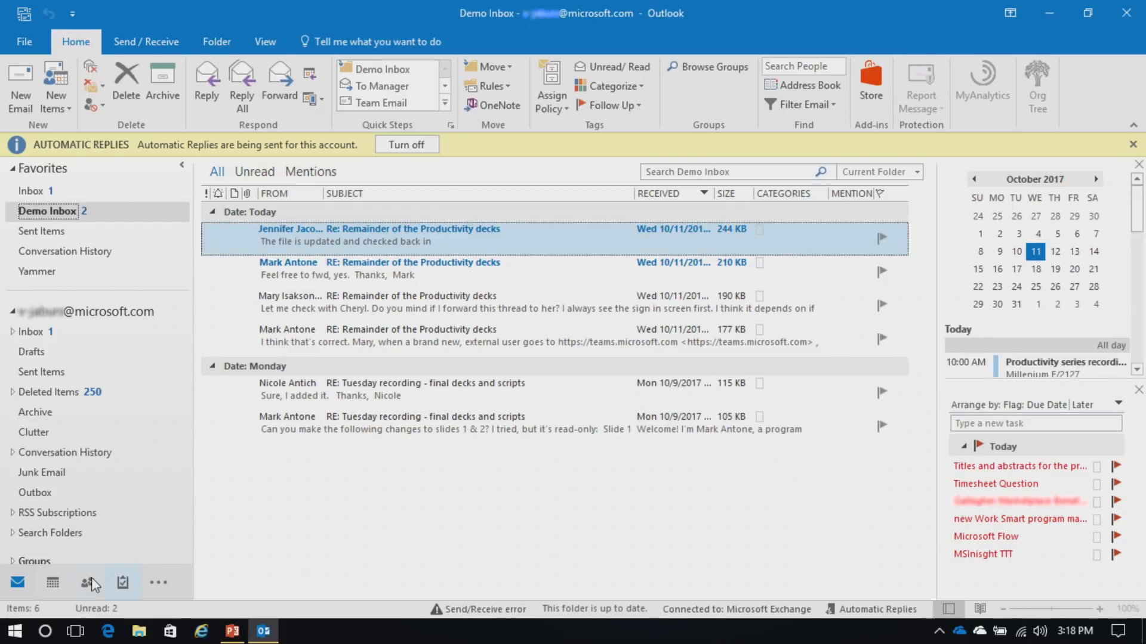
pyautogui.click(53, 587)
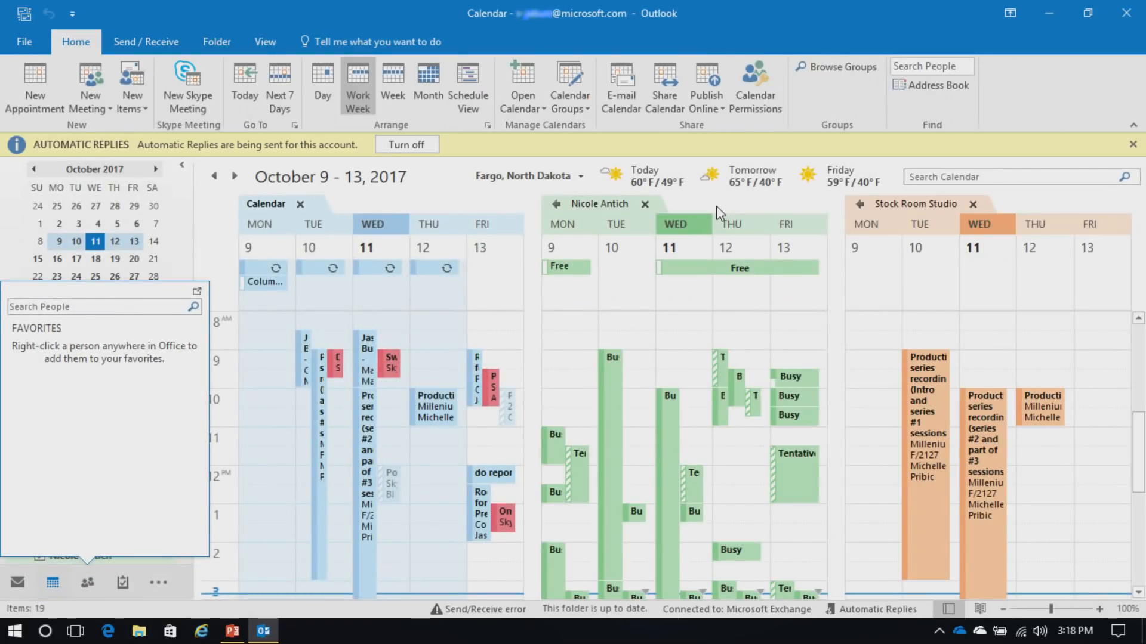
# Close both shared calendars and start a Friday 8:30 AM appointment, glancing at its scheduling grid
pyautogui.click(646, 205)
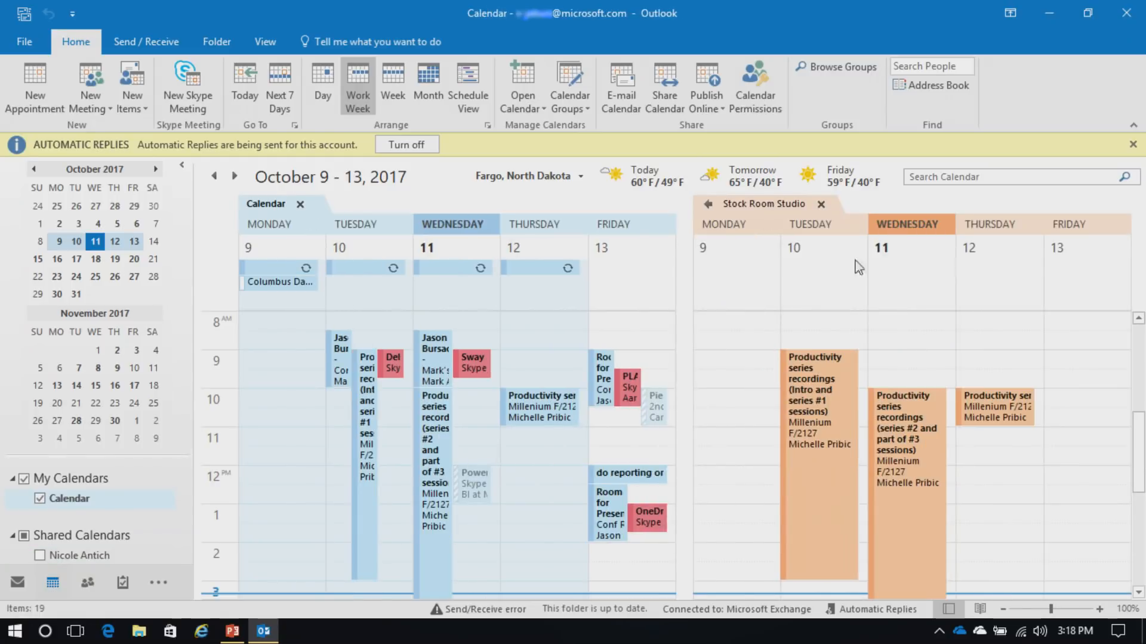
pyautogui.click(821, 204)
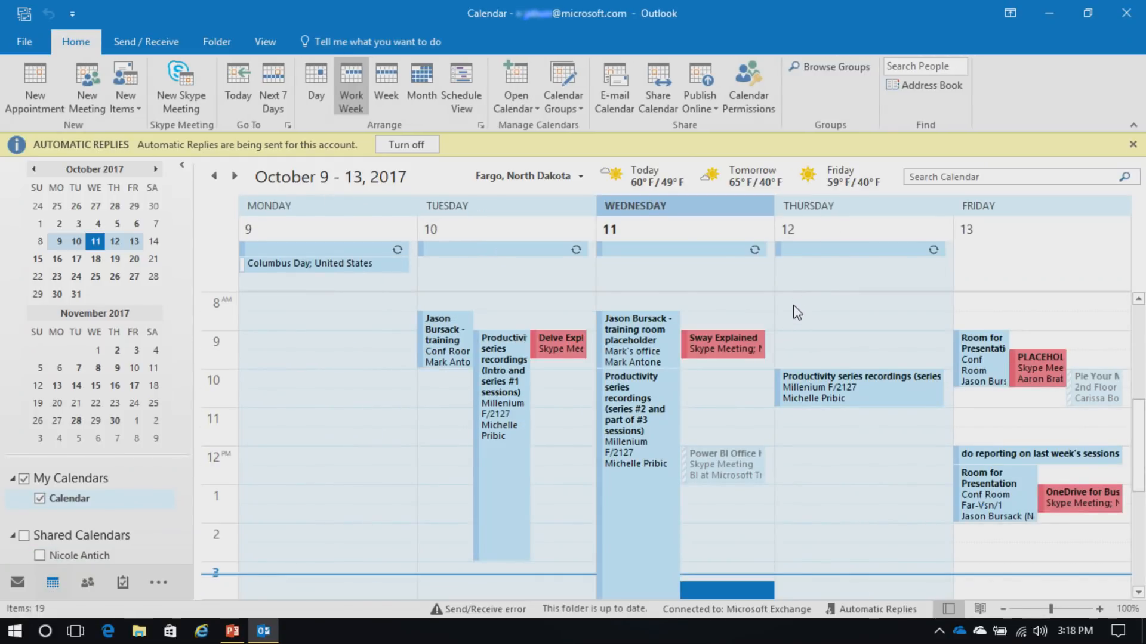
pyautogui.doubleClick(995, 327)
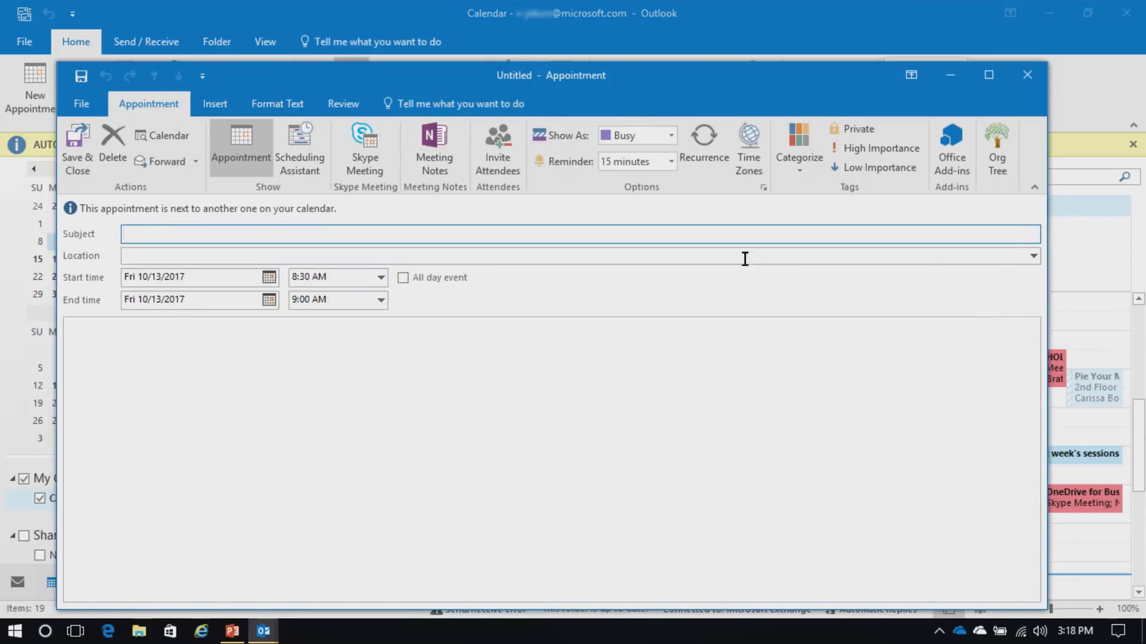
pyautogui.click(310, 157)
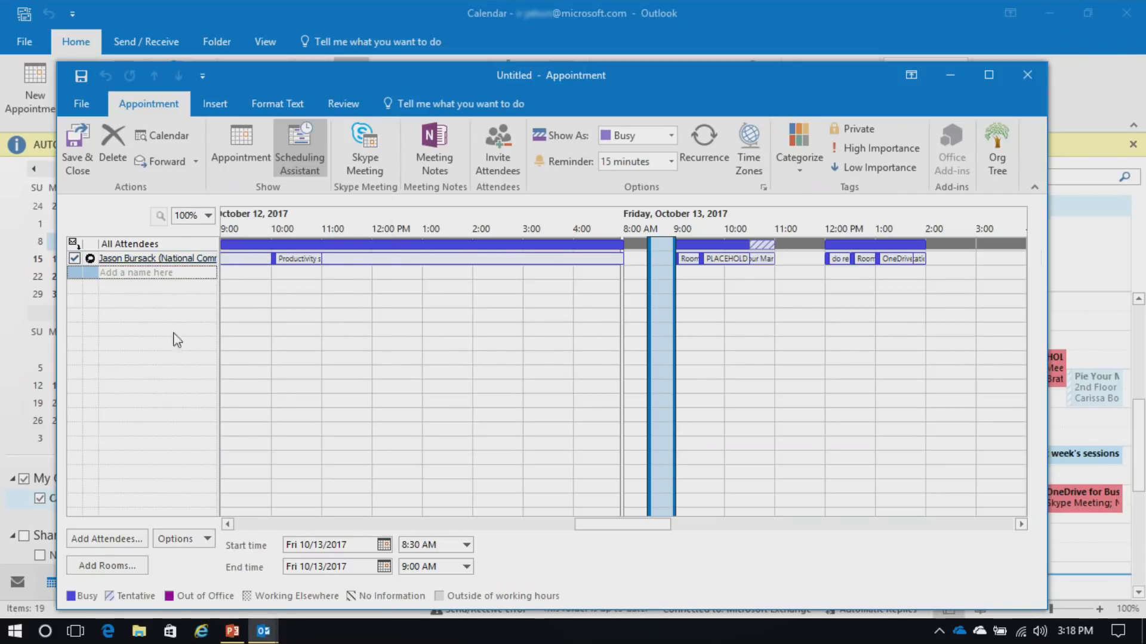
pyautogui.click(239, 152)
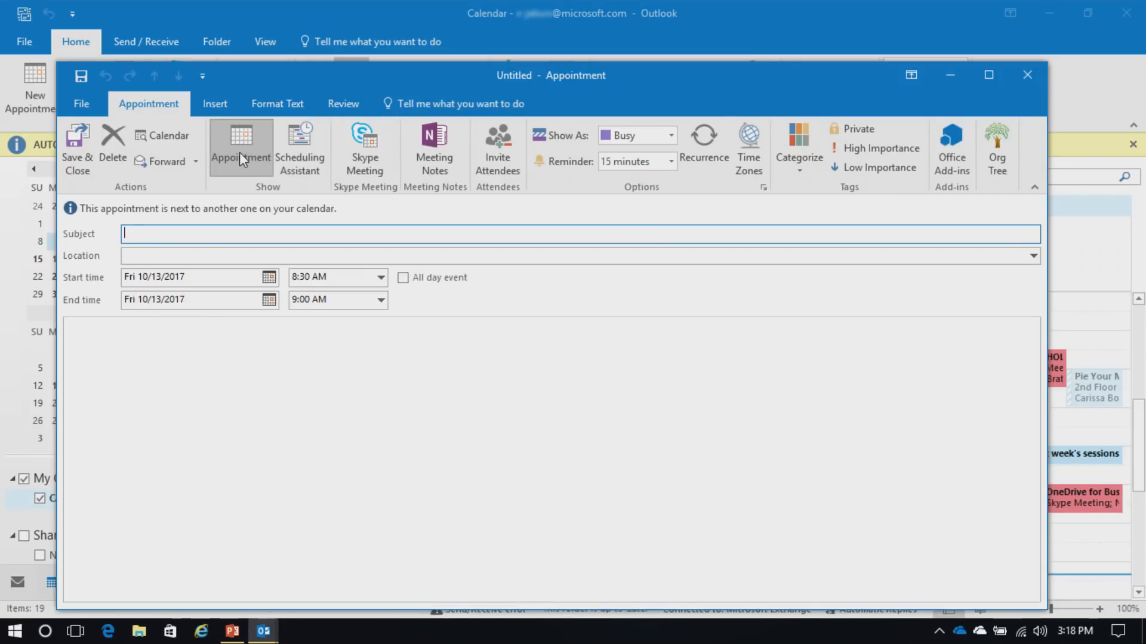
# Invite two colleagues, with subject 'test meeting' and location TBD
pyautogui.click(489, 149)
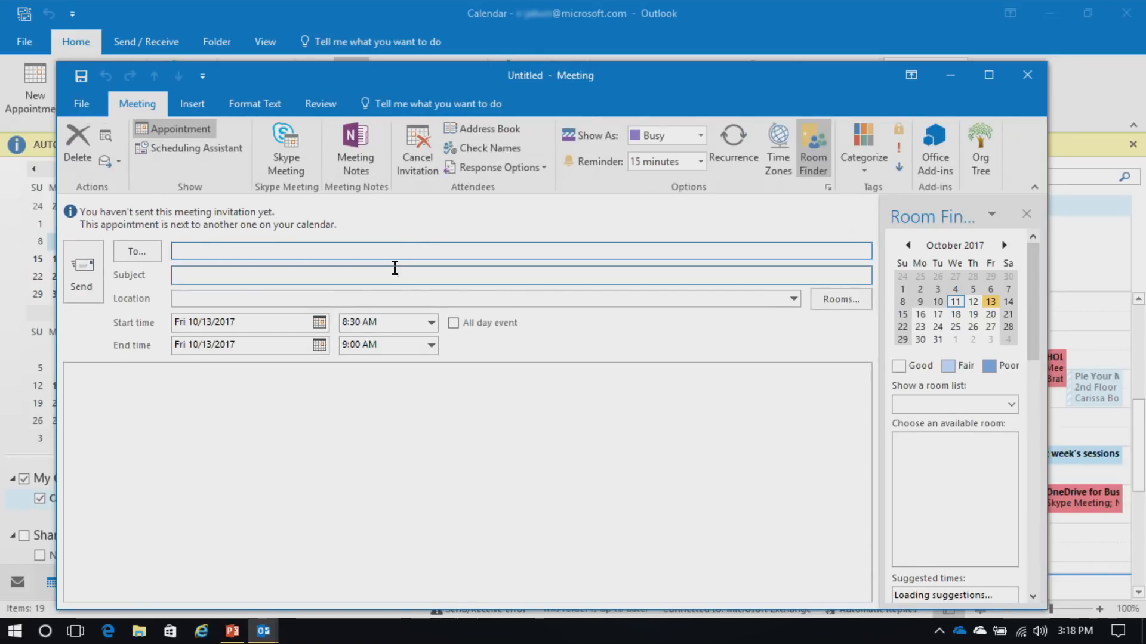
pyautogui.write('mak')
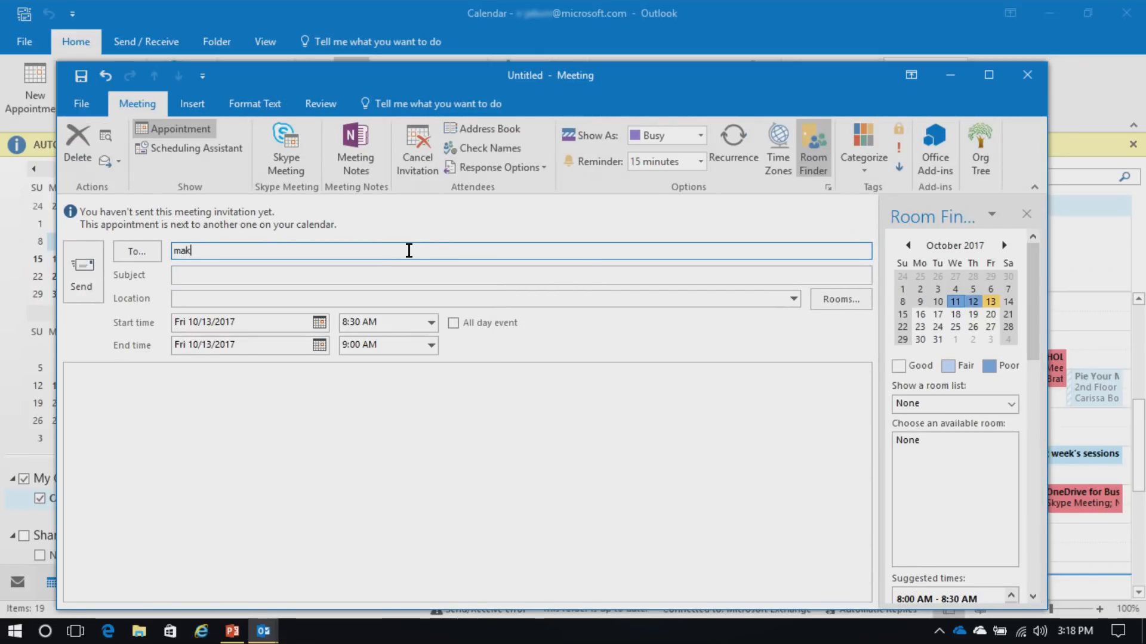
pyautogui.press('Return')
pyautogui.write('ni')
pyautogui.press('Return')
pyautogui.click(340, 274)
pyautogui.write('test me')
pyautogui.click(277, 296)
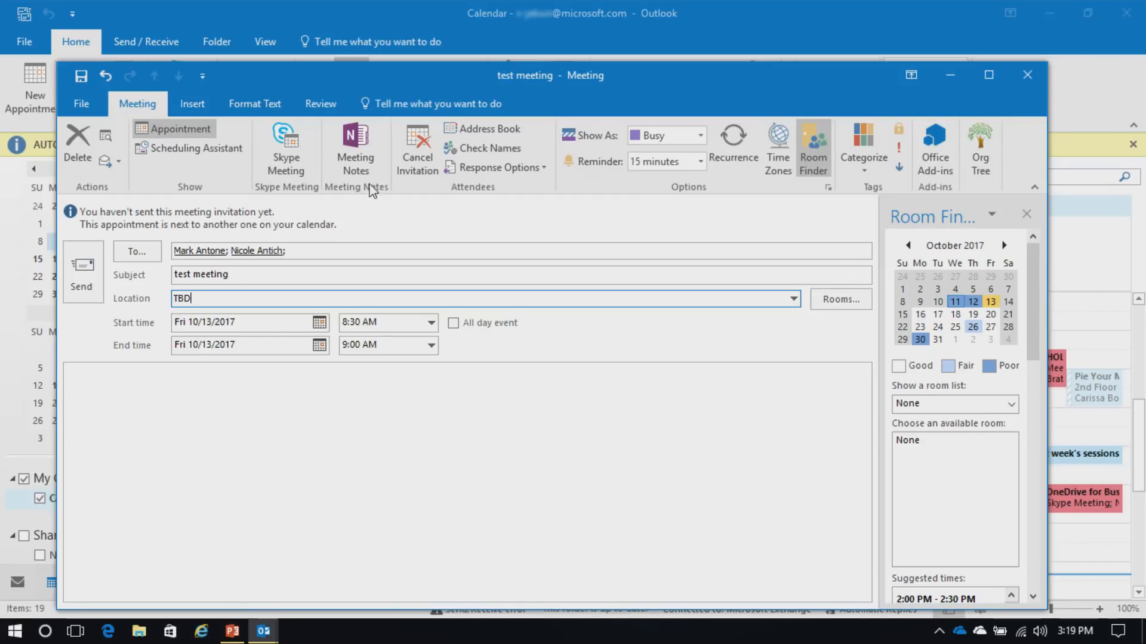
# Check the attendees' free/busy times in the Scheduling Assistant, then send the invitation
pyautogui.click(213, 154)
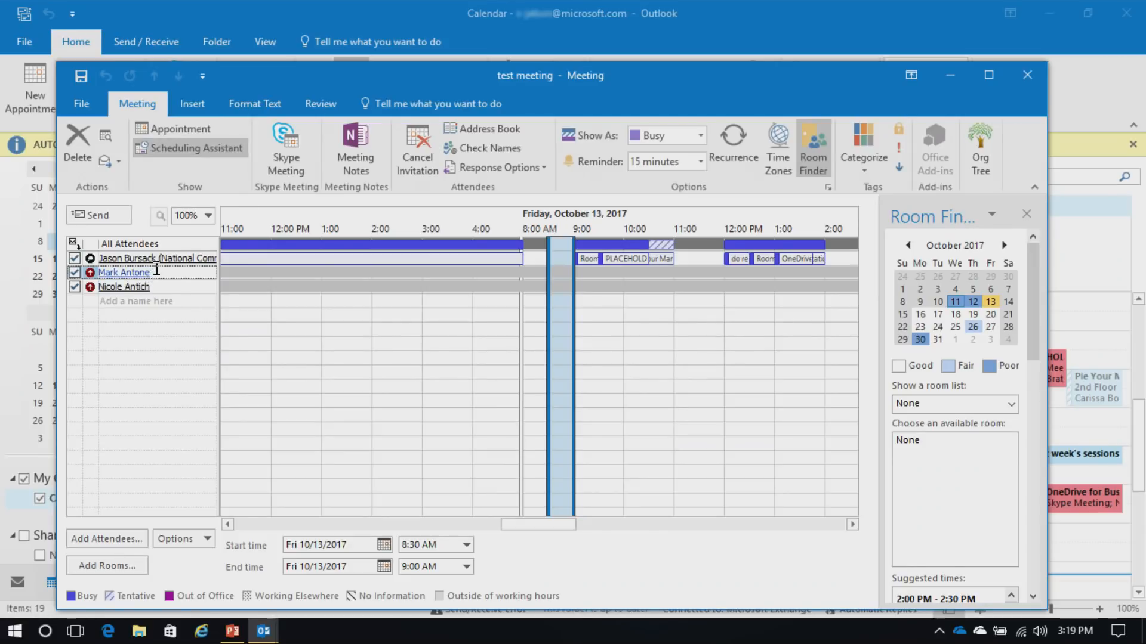
pyautogui.moveTo(156, 270)
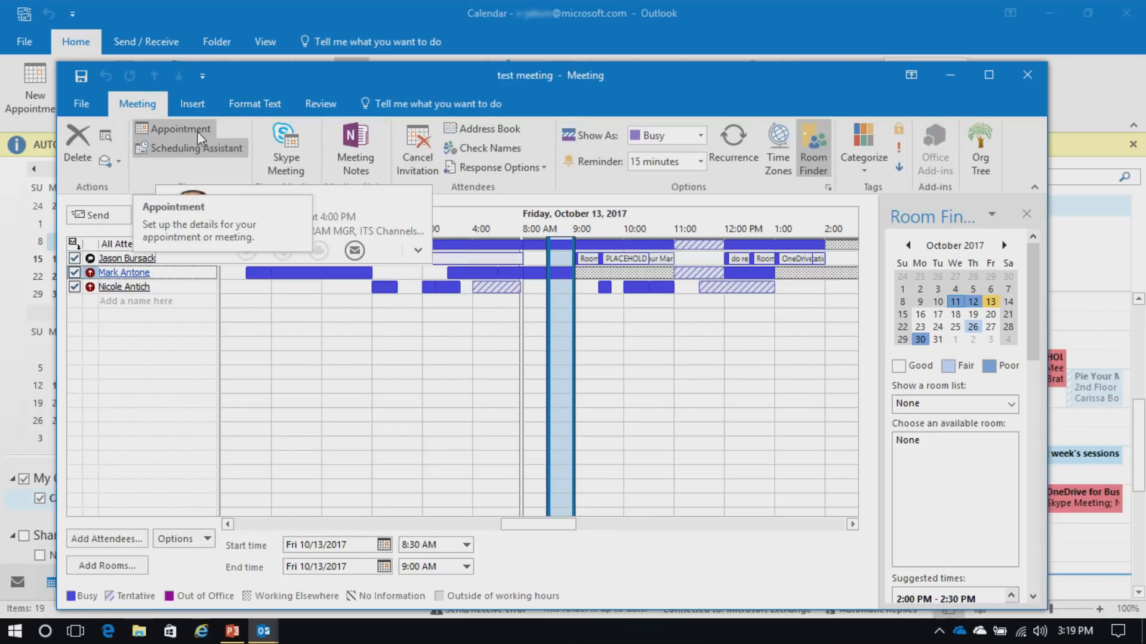
pyautogui.click(176, 128)
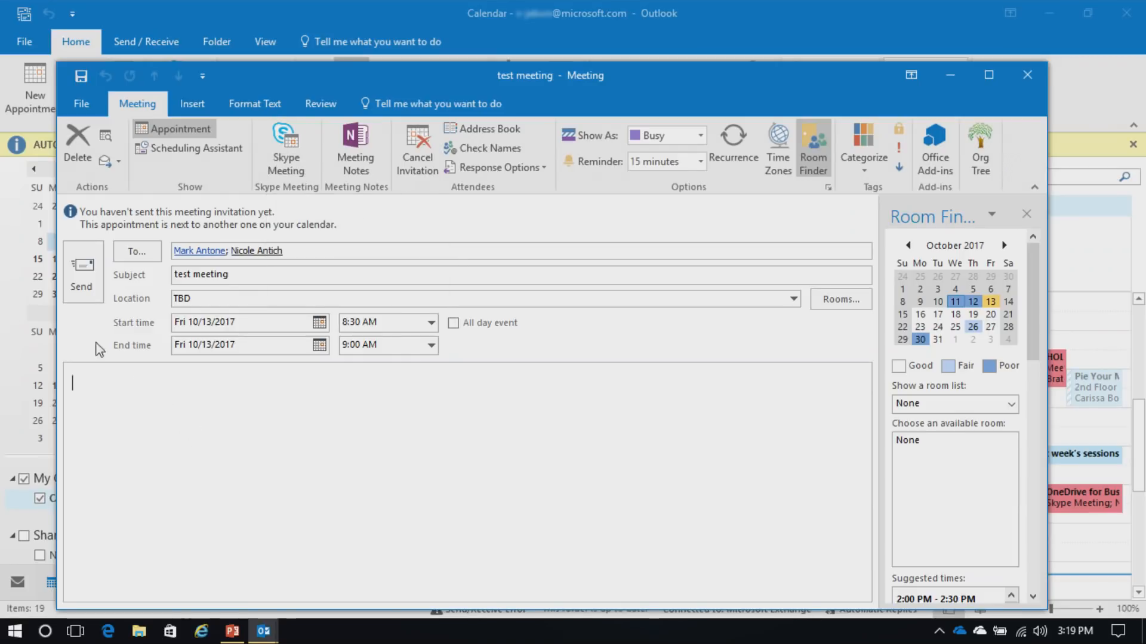
pyautogui.click(79, 279)
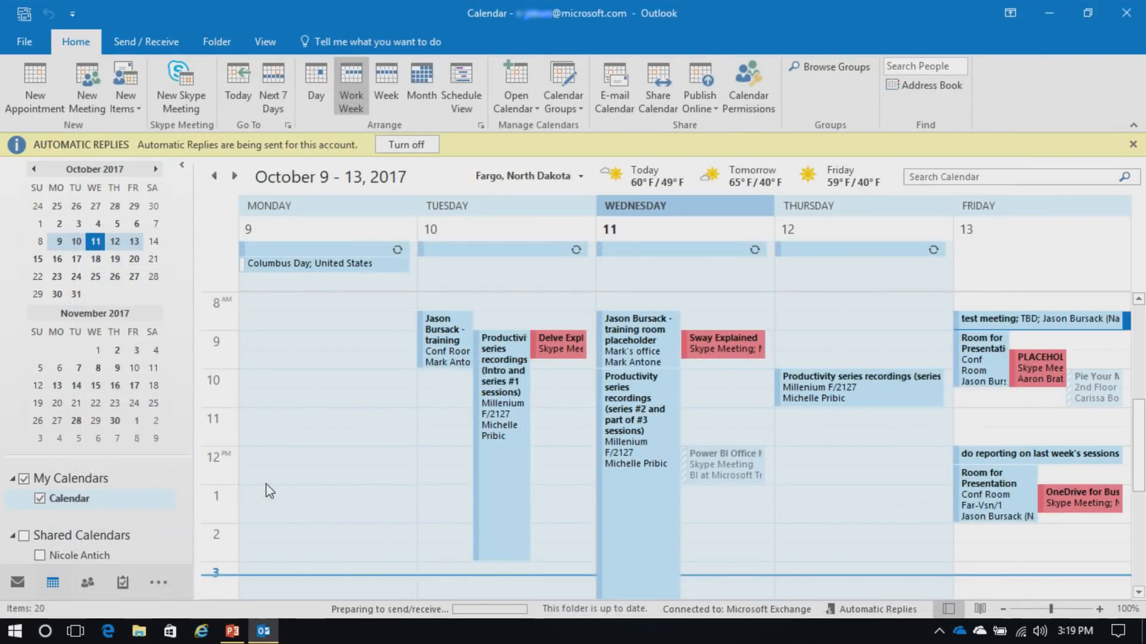
pyautogui.doubleClick(1029, 322)
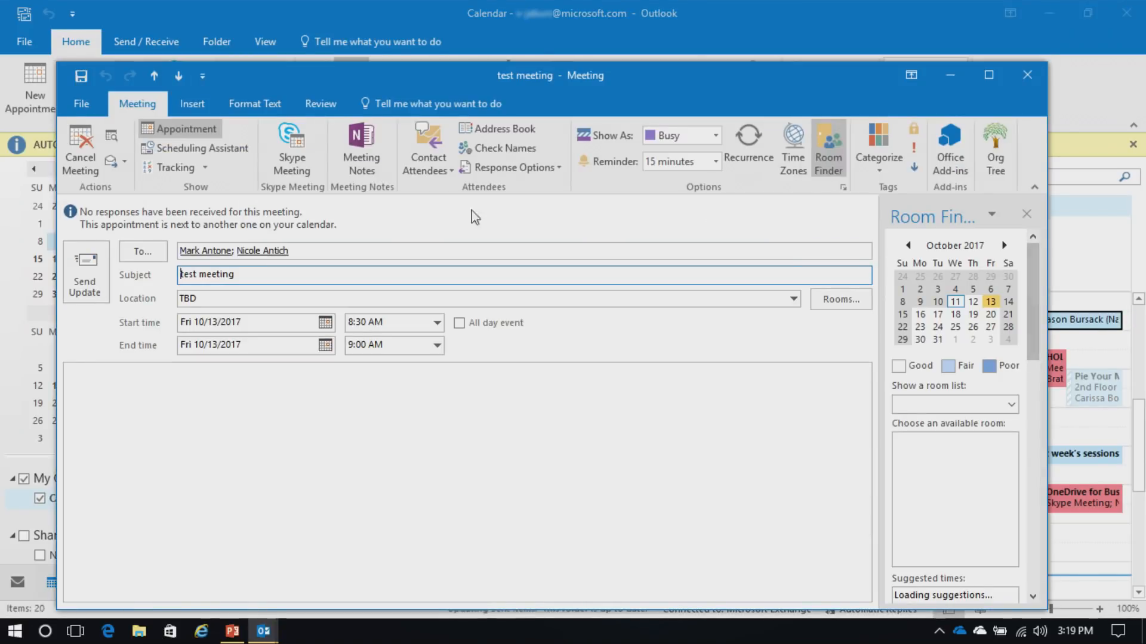
pyautogui.click(205, 169)
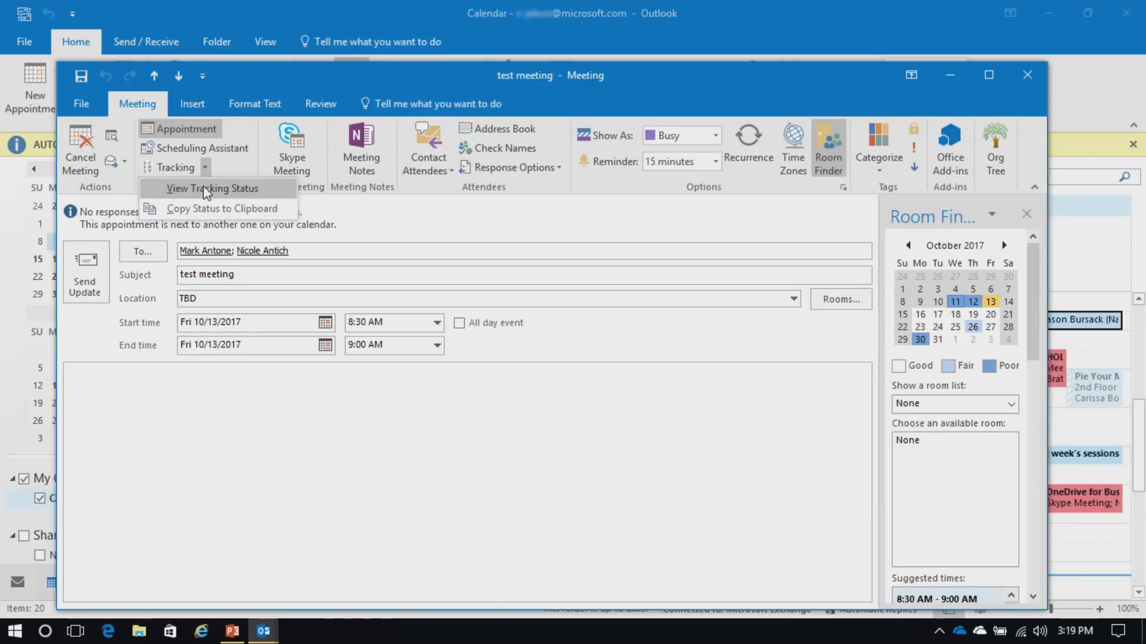
pyautogui.click(206, 190)
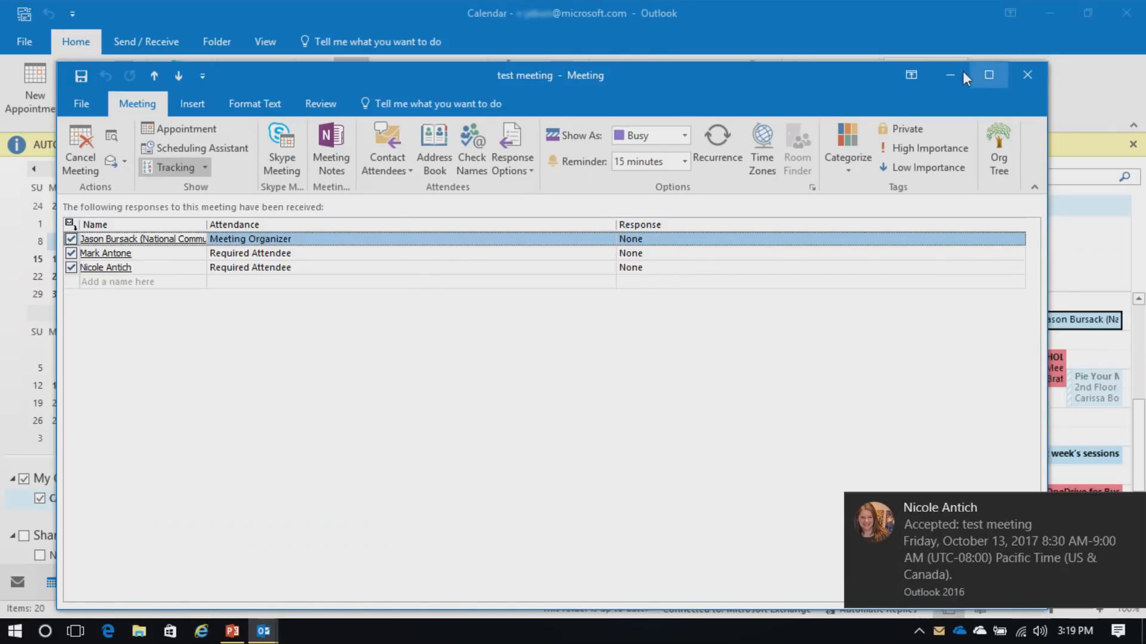
pyautogui.click(1025, 74)
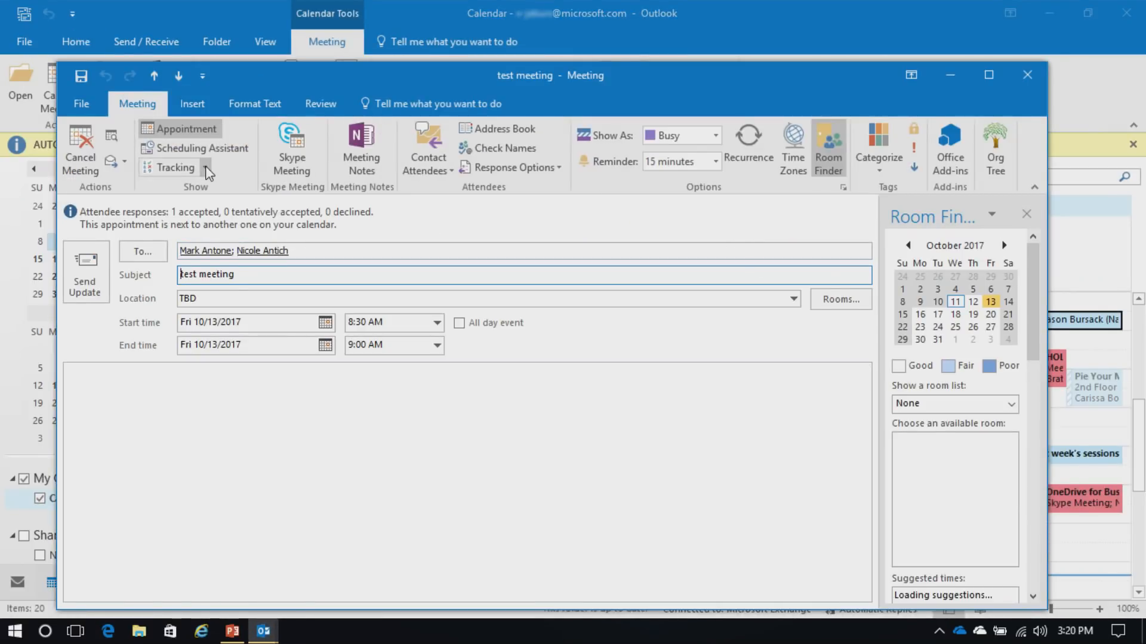
pyautogui.click(204, 167)
pyautogui.click(219, 187)
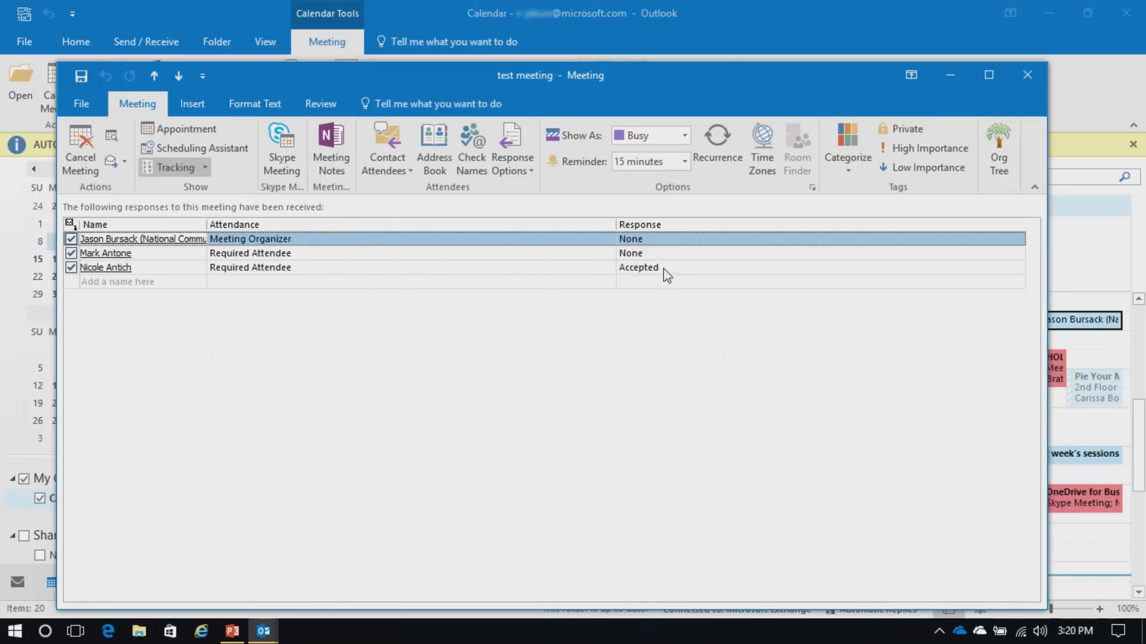
pyautogui.click(203, 170)
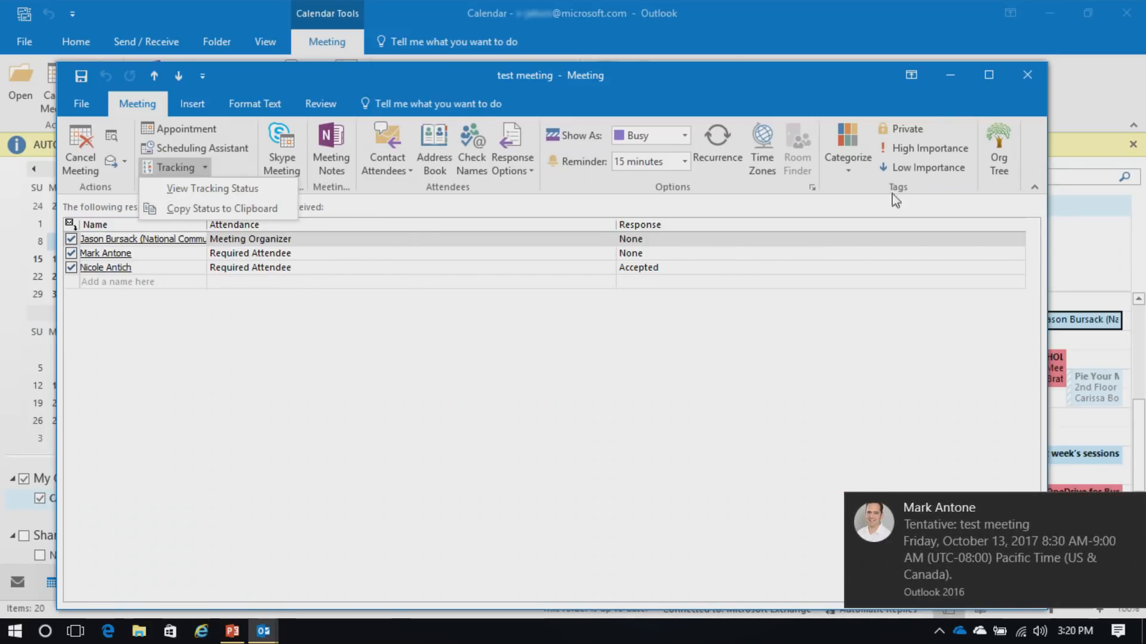
pyautogui.click(1032, 76)
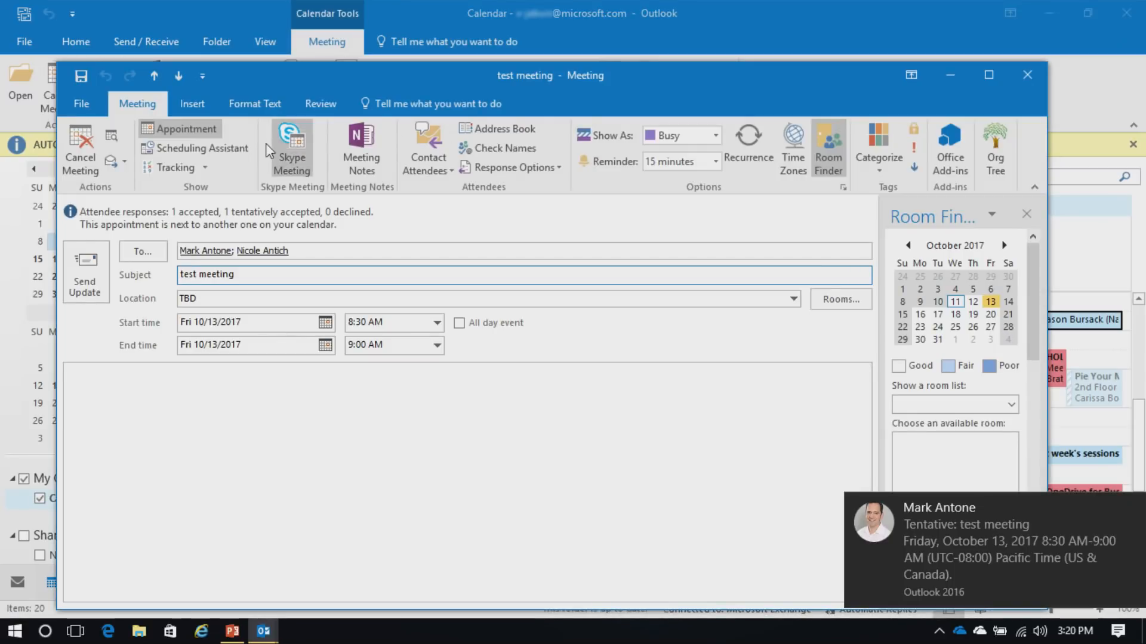
pyautogui.click(179, 167)
pyautogui.click(225, 188)
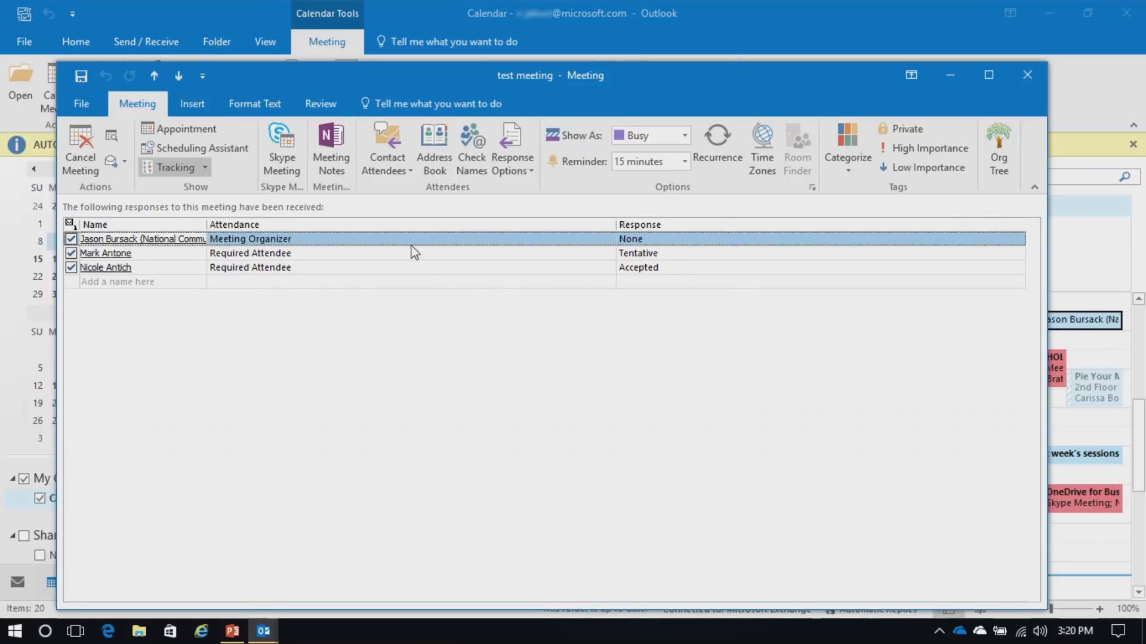
pyautogui.click(202, 165)
pyautogui.click(1026, 75)
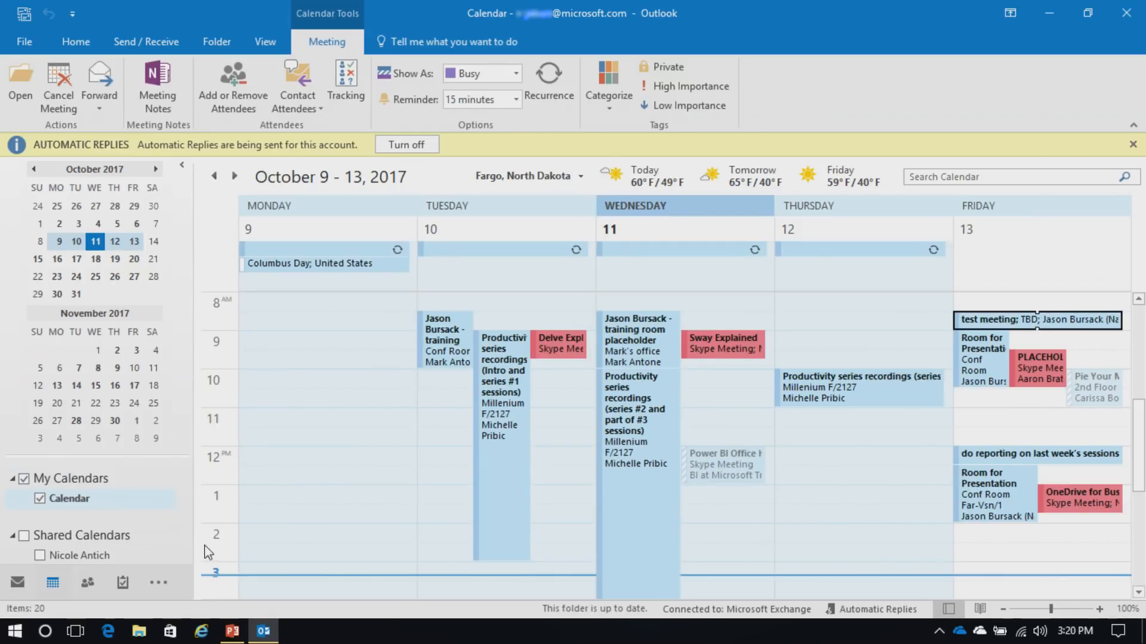
# Display the colleague's shared calendar side by side with your own work week
pyautogui.click(182, 556)
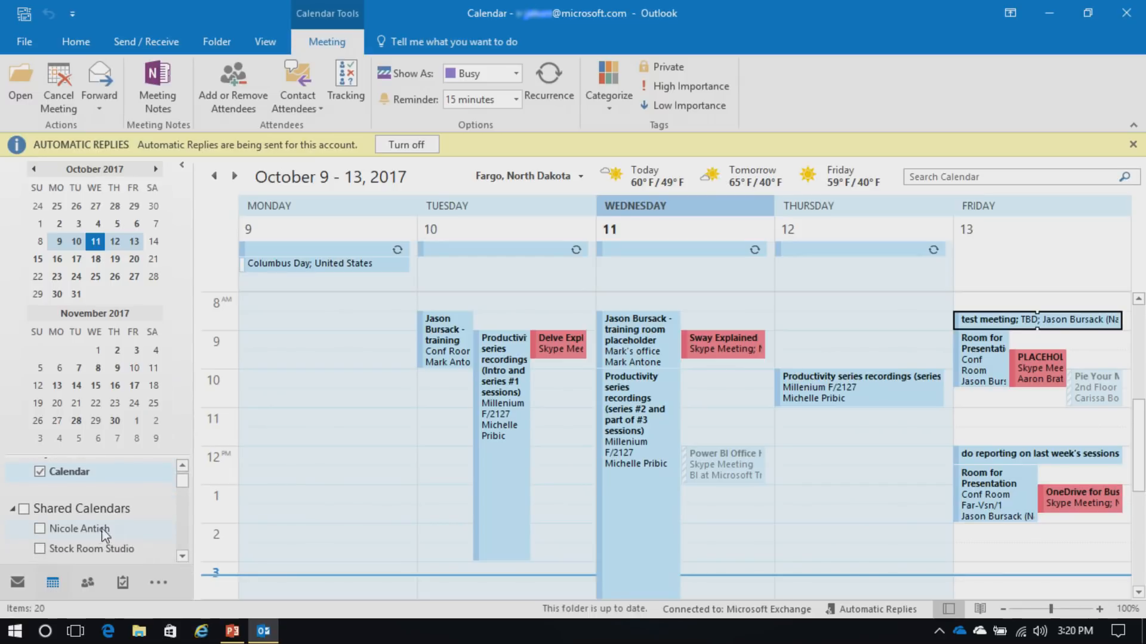
pyautogui.click(40, 528)
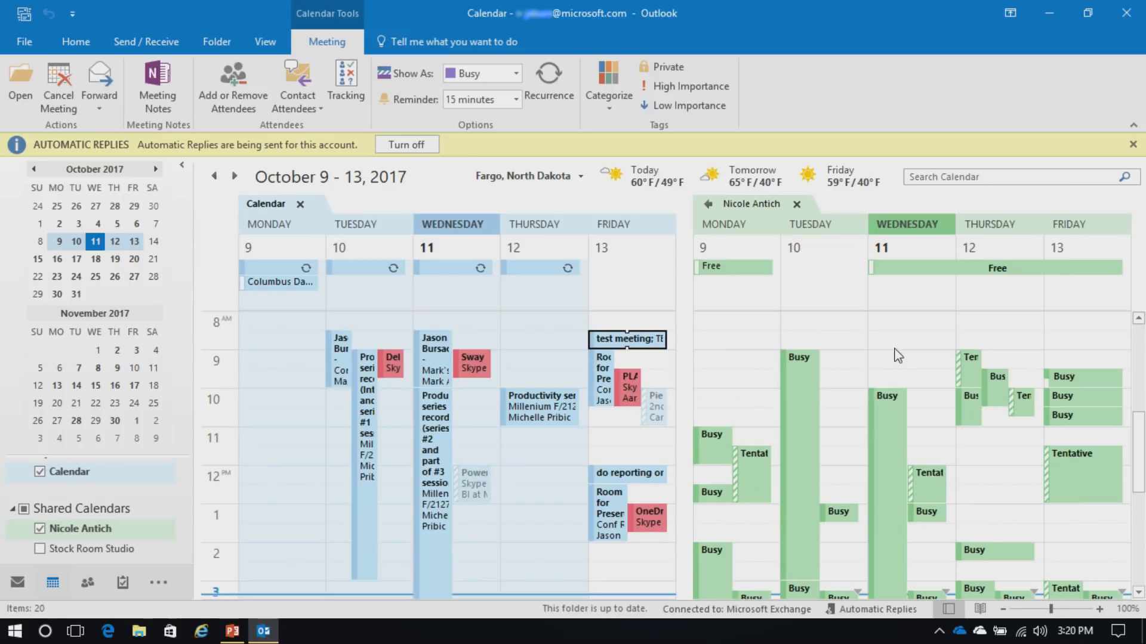
pyautogui.scroll(-3, 889, 381)
pyautogui.scroll(3, 890, 403)
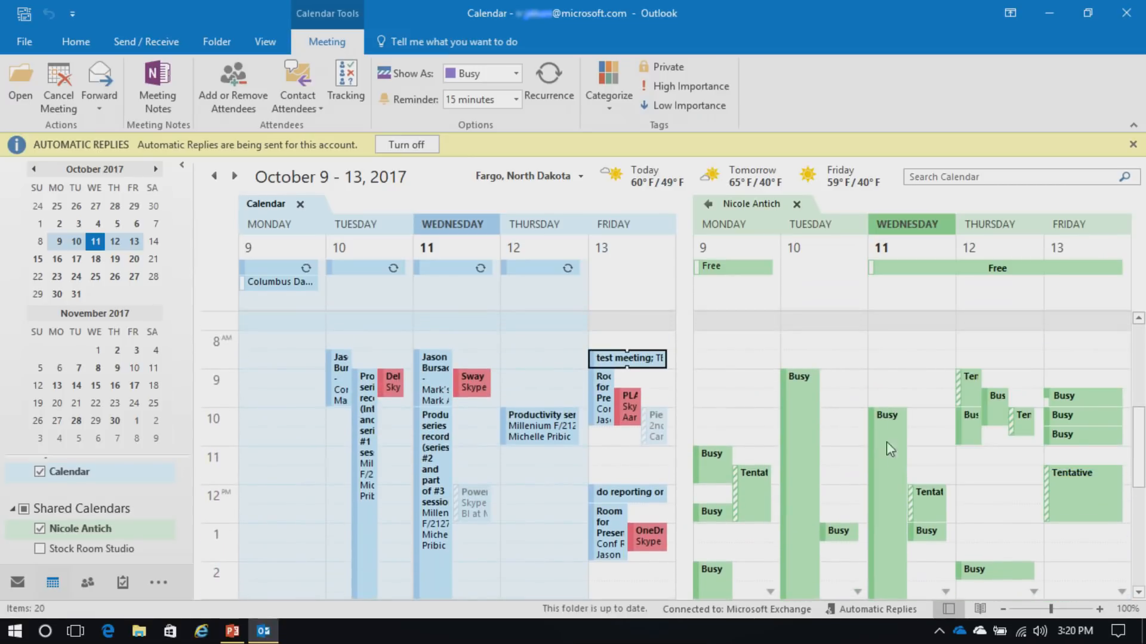
pyautogui.scroll(-1, 955, 465)
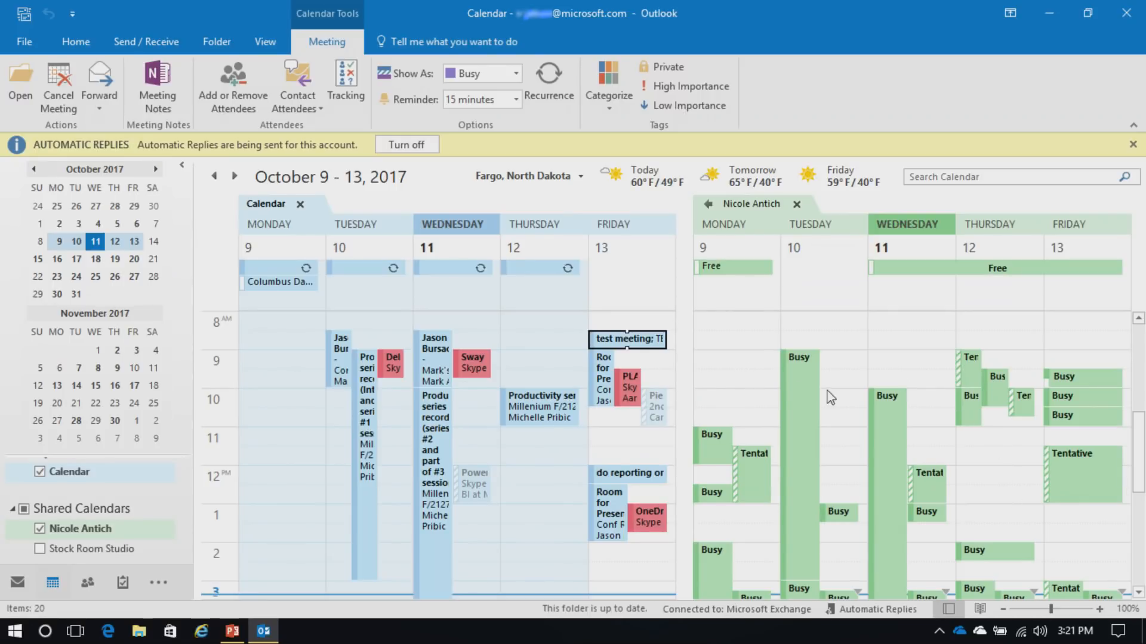
pyautogui.moveTo(428, 432)
pyautogui.moveTo(800, 479)
# Add the Stock Room Studio calendar as a third pane via Open Calendar
pyautogui.click(81, 42)
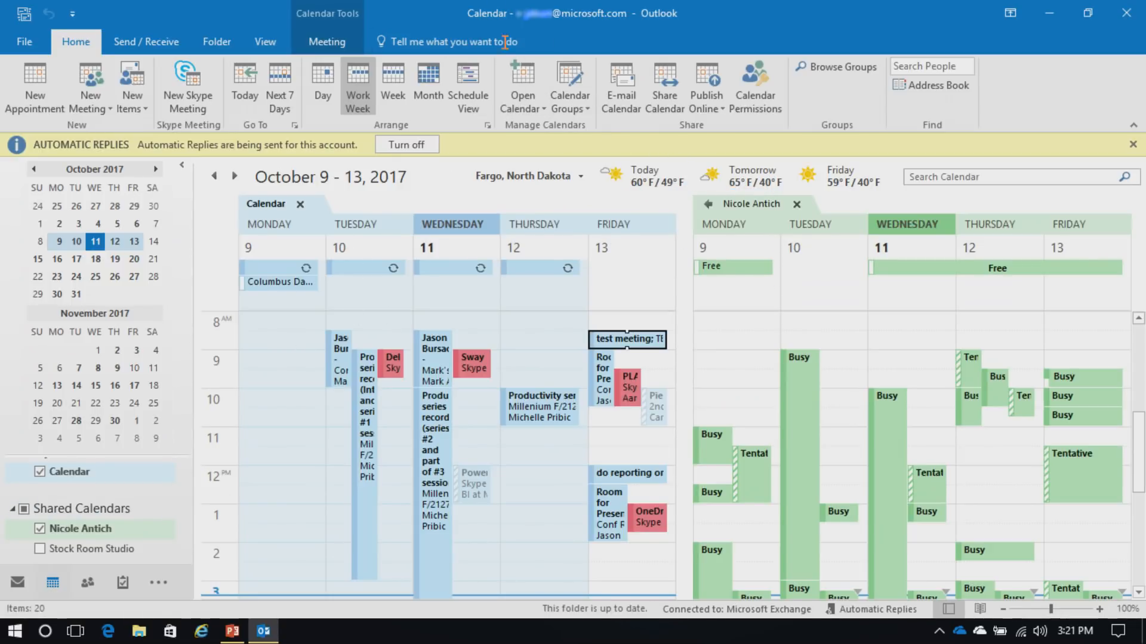
pyautogui.click(526, 109)
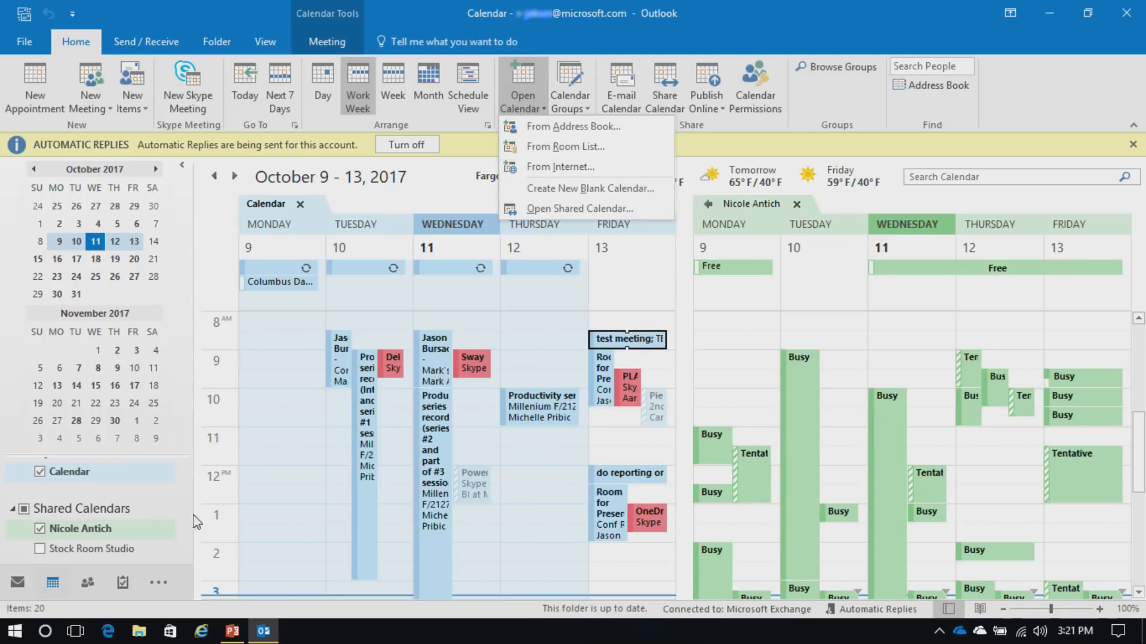
pyautogui.click(40, 549)
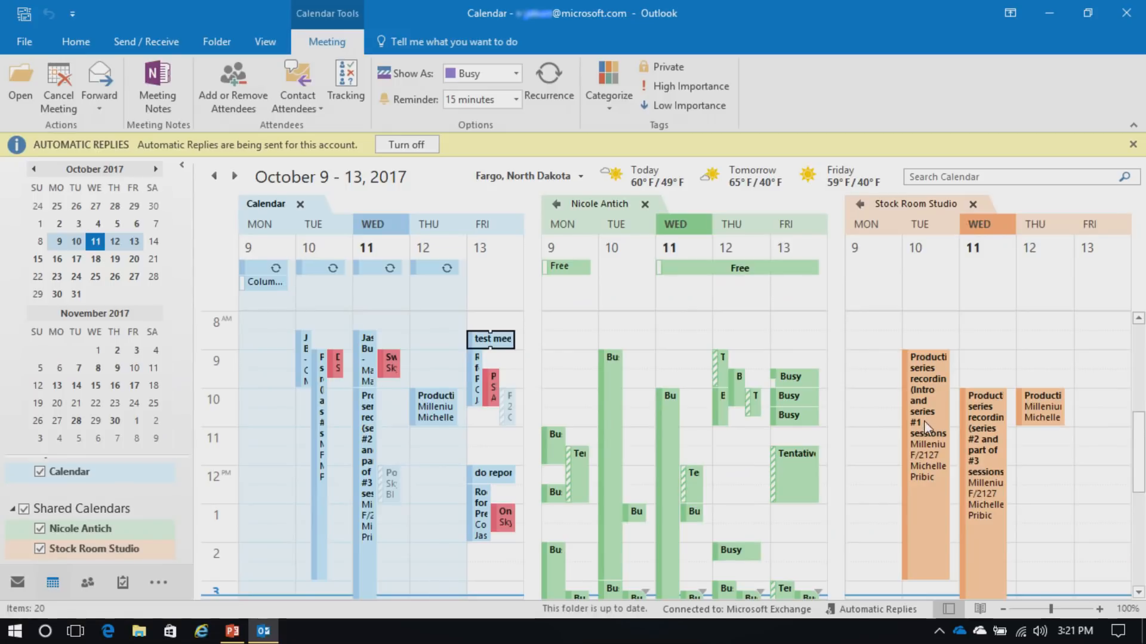
pyautogui.moveTo(922, 429)
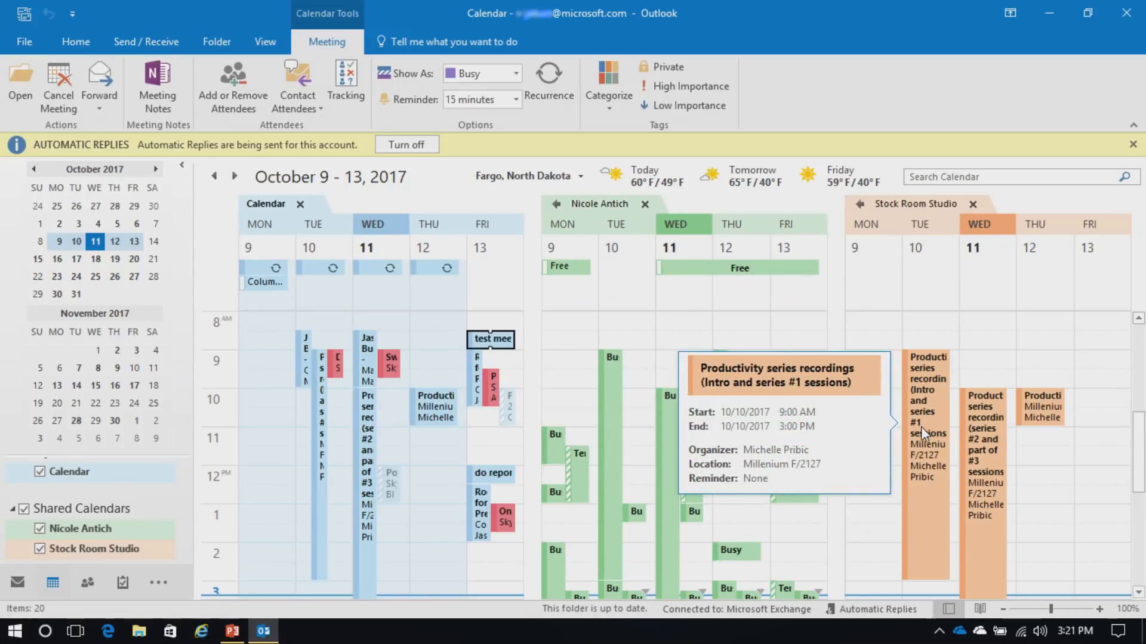
pyautogui.moveTo(989, 442)
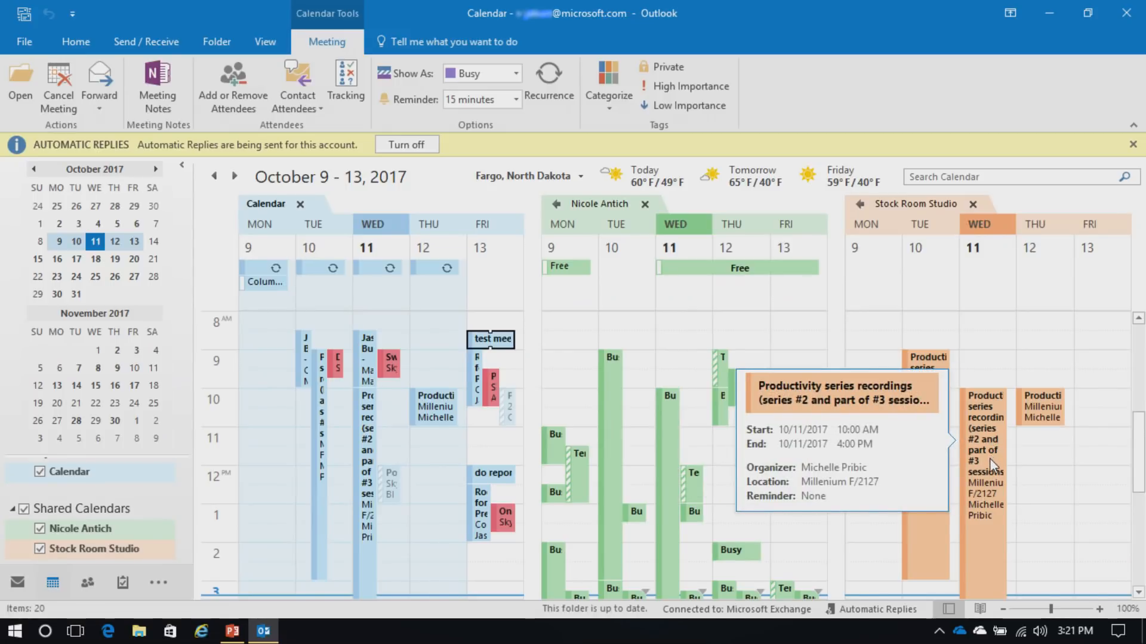
pyautogui.moveTo(1041, 425)
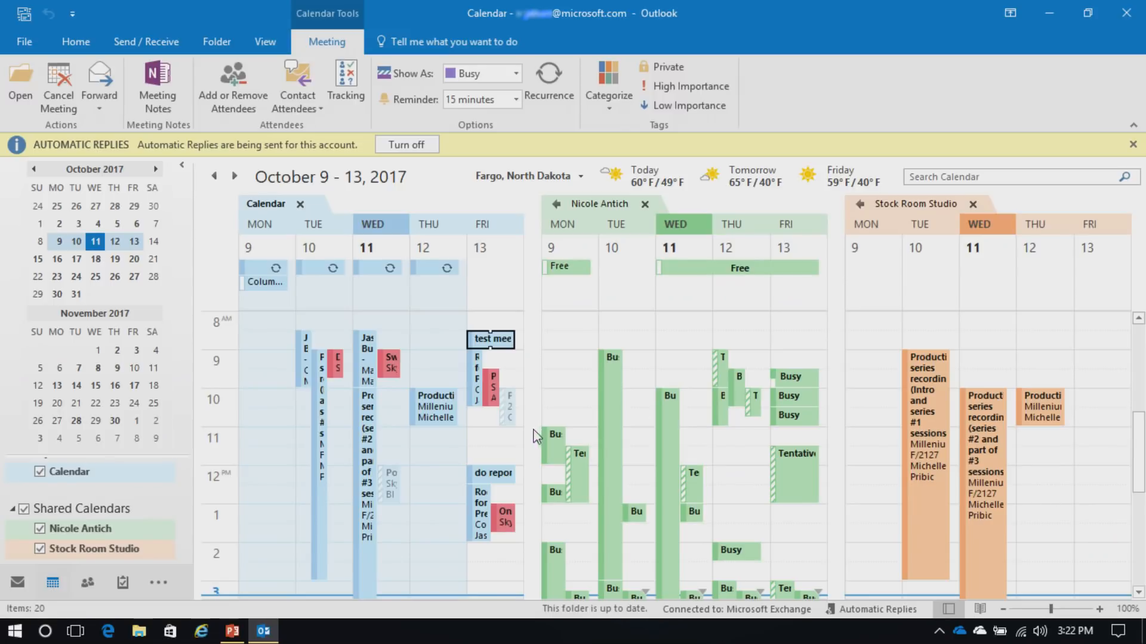
# Close both shared calendars and save a 'Doctor Appt' appointment on Friday at 2:30 PM
pyautogui.click(645, 205)
pyautogui.click(821, 205)
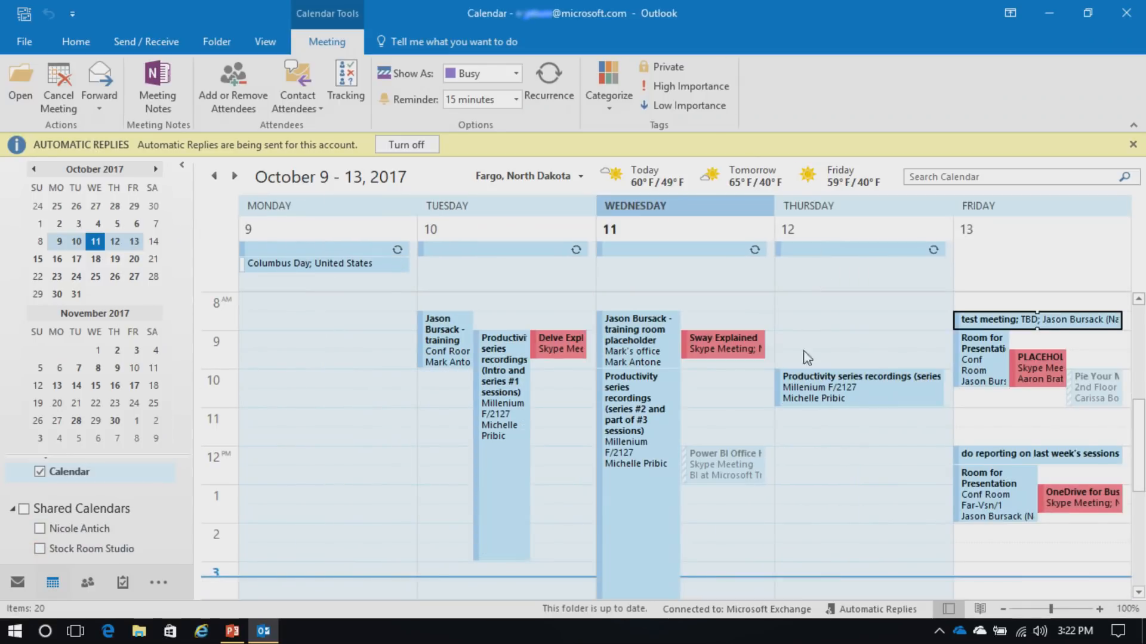
pyautogui.doubleClick(992, 553)
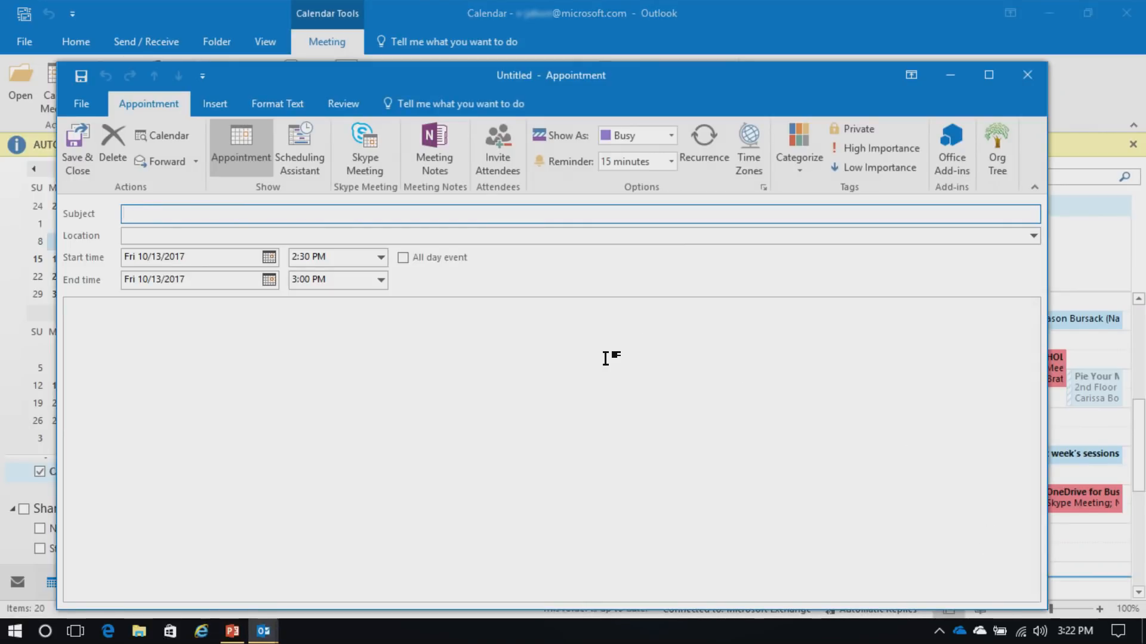
pyautogui.write('Doctor Appt')
pyautogui.click(76, 153)
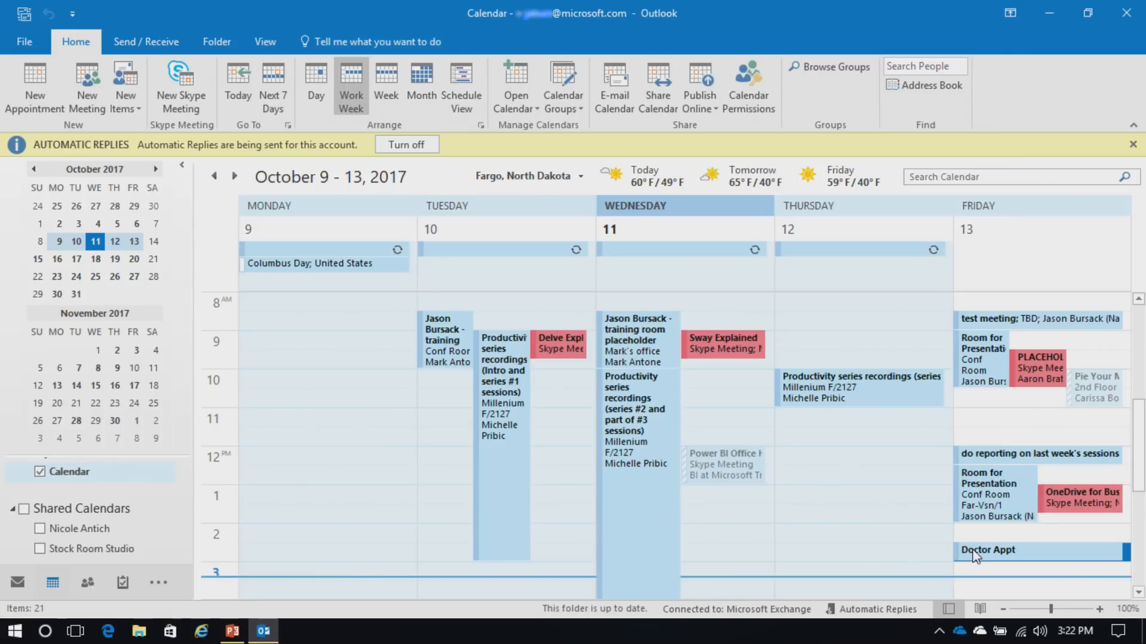
# Mark the Doctor Appt appointment Private, then remove the Private flag again
pyautogui.rightClick(1006, 553)
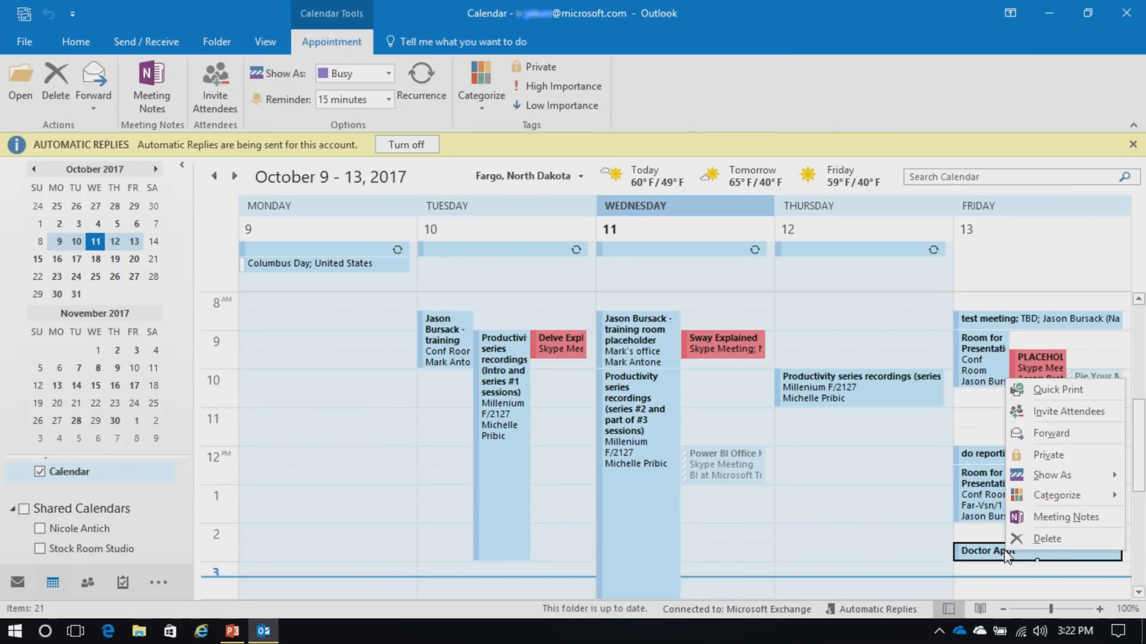
pyautogui.click(1053, 454)
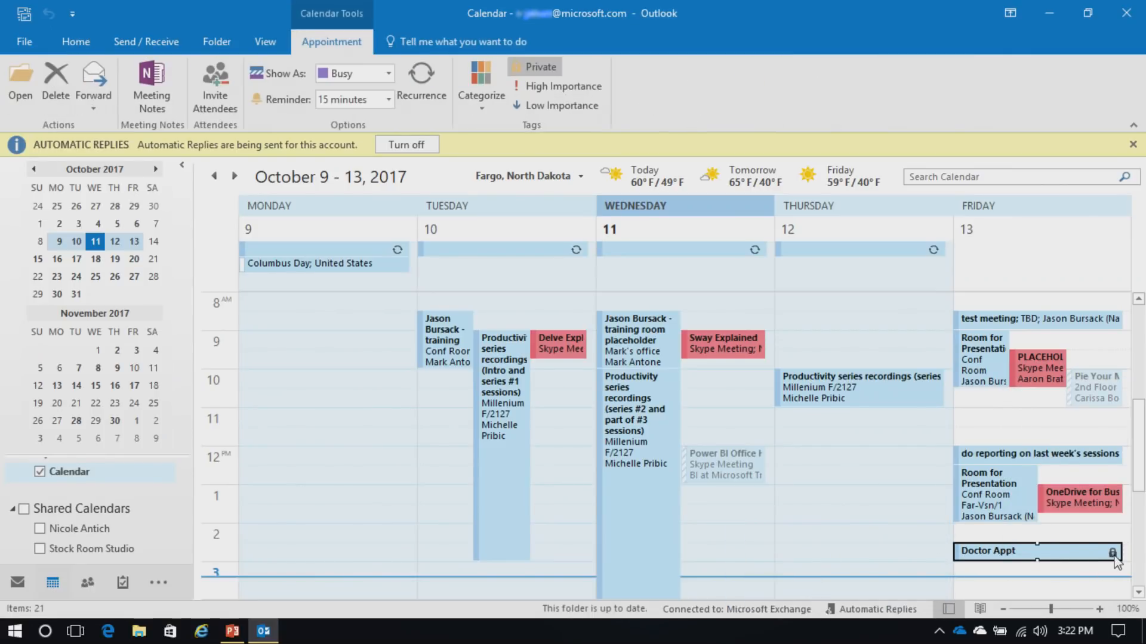
pyautogui.moveTo(1115, 558)
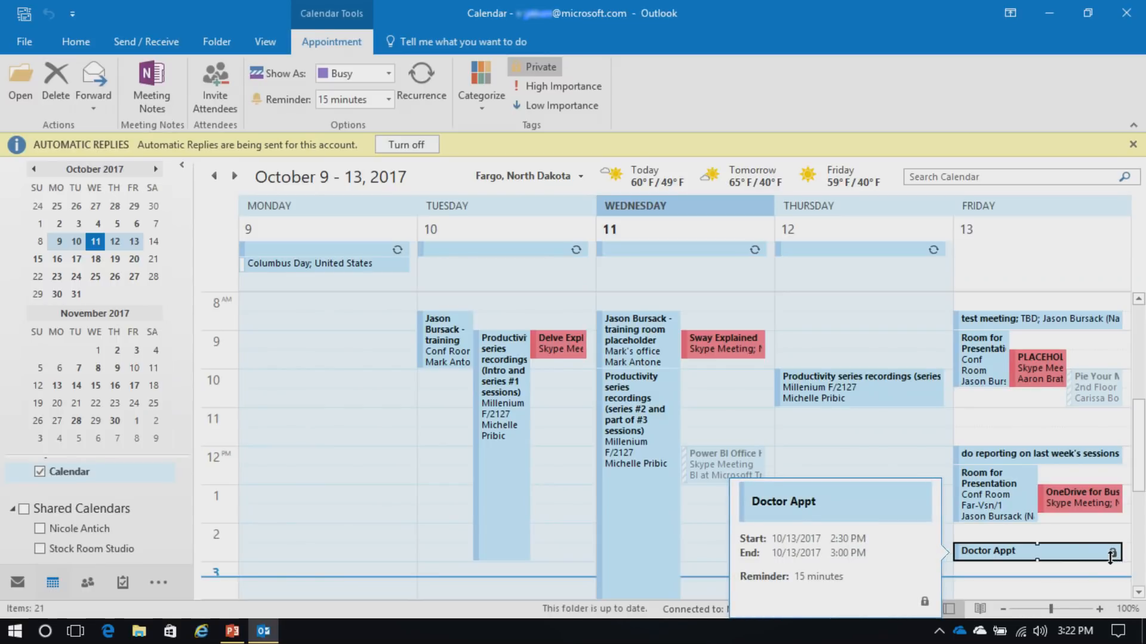
pyautogui.rightClick(1107, 556)
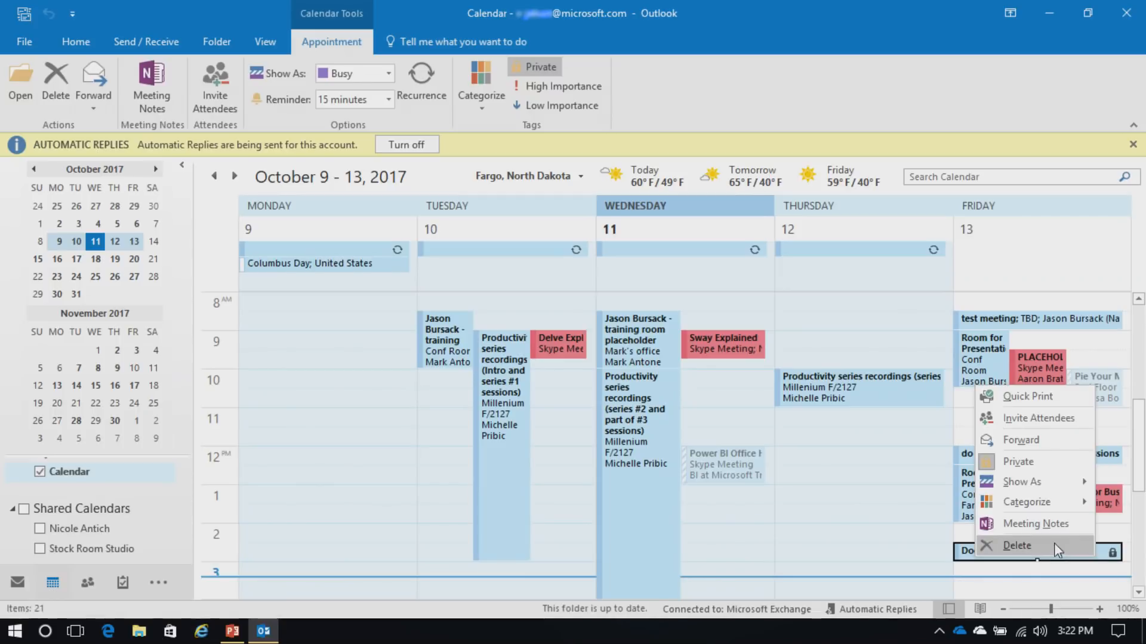
pyautogui.click(1019, 461)
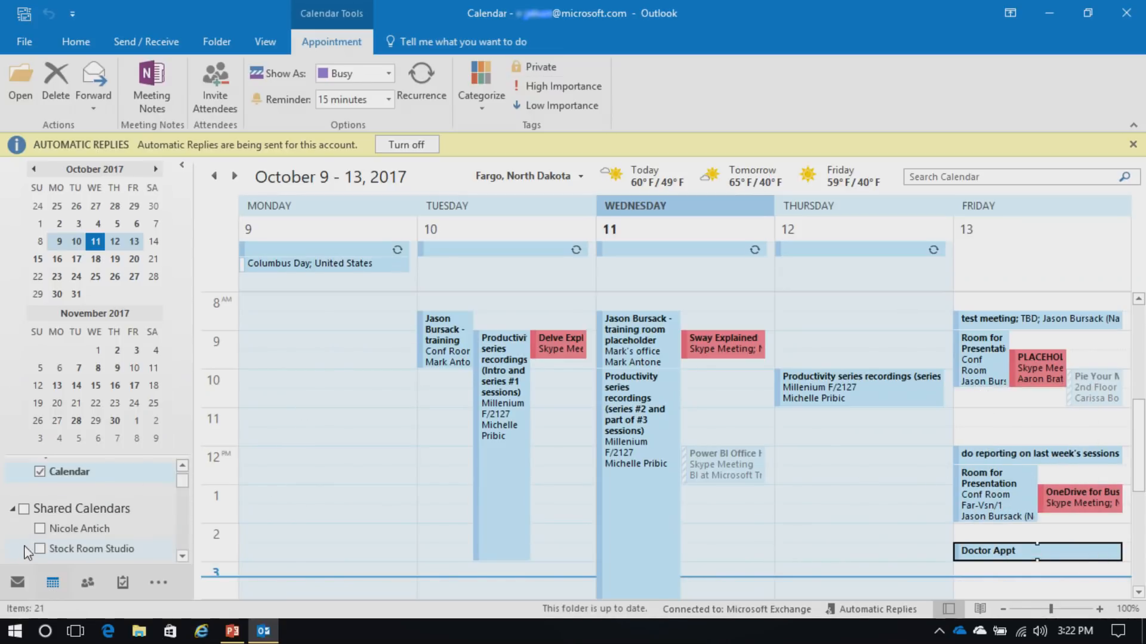
pyautogui.click(38, 528)
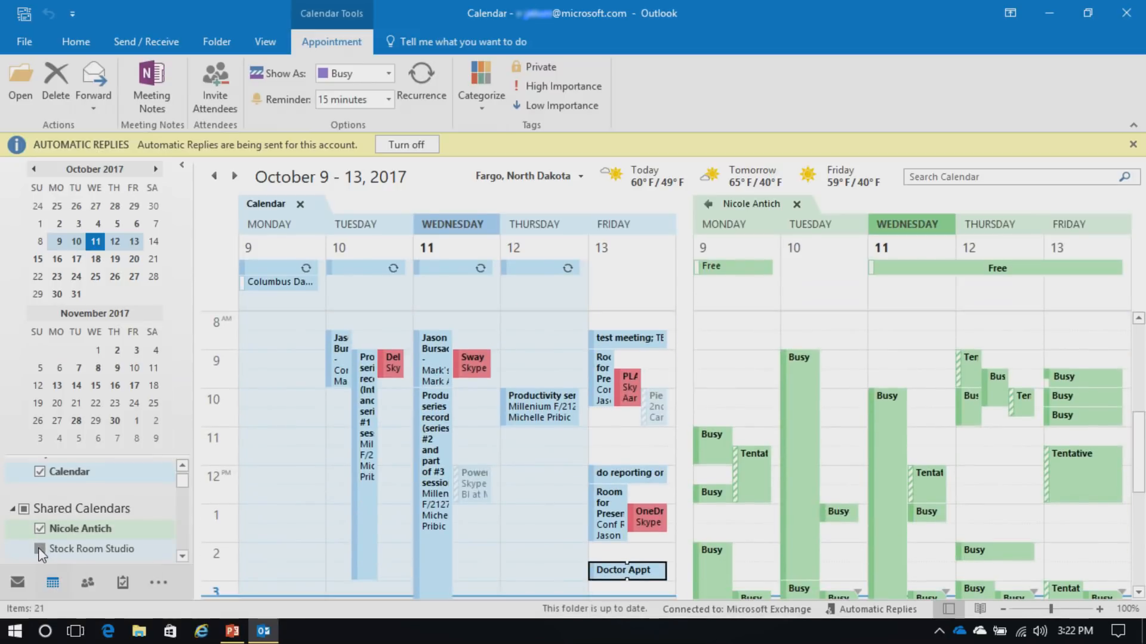
pyautogui.click(38, 548)
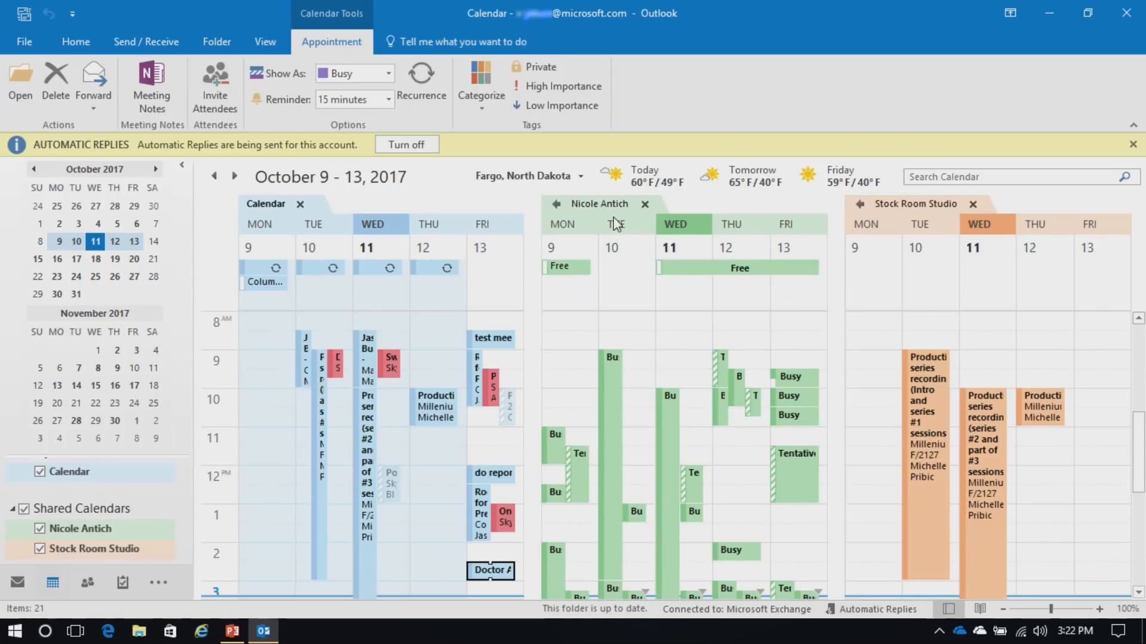
pyautogui.click(560, 202)
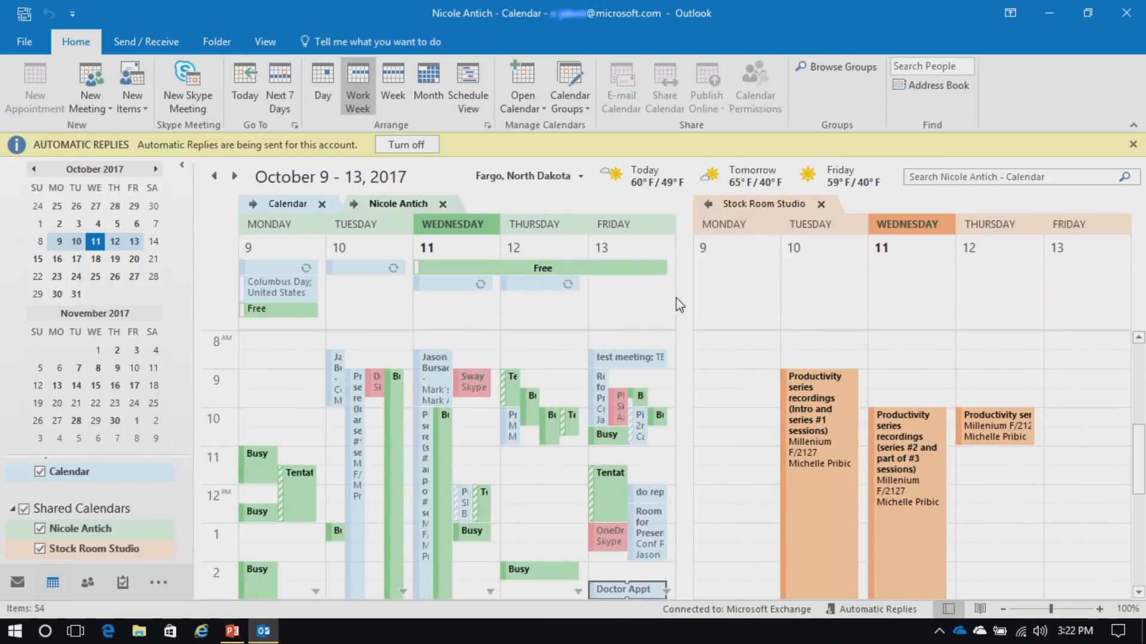
pyautogui.click(708, 204)
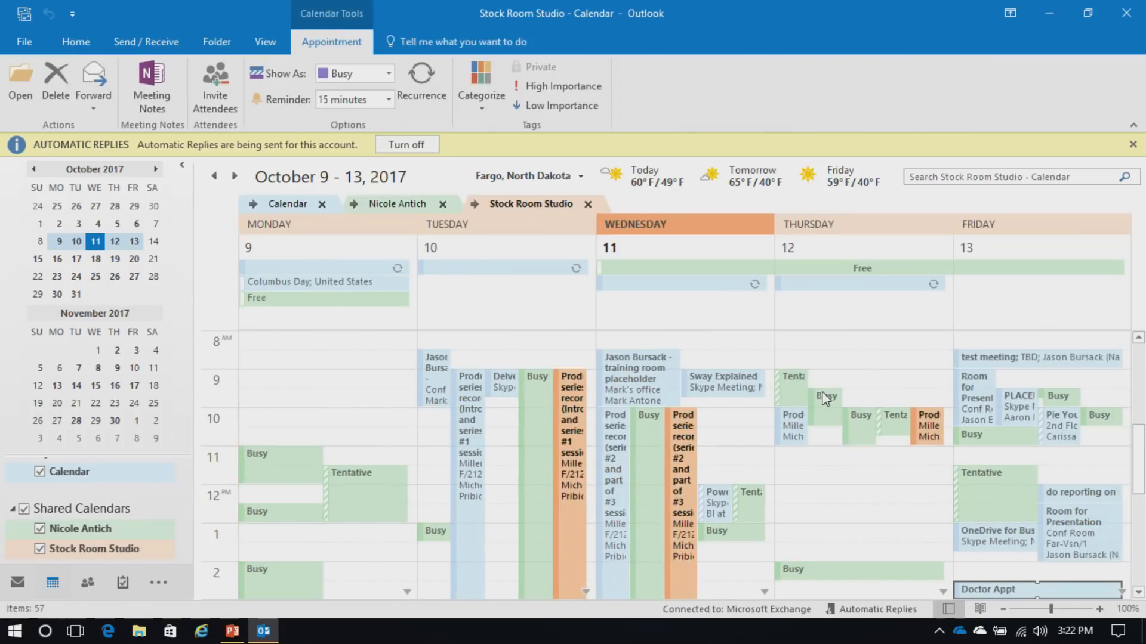
pyautogui.scroll(-2, 867, 407)
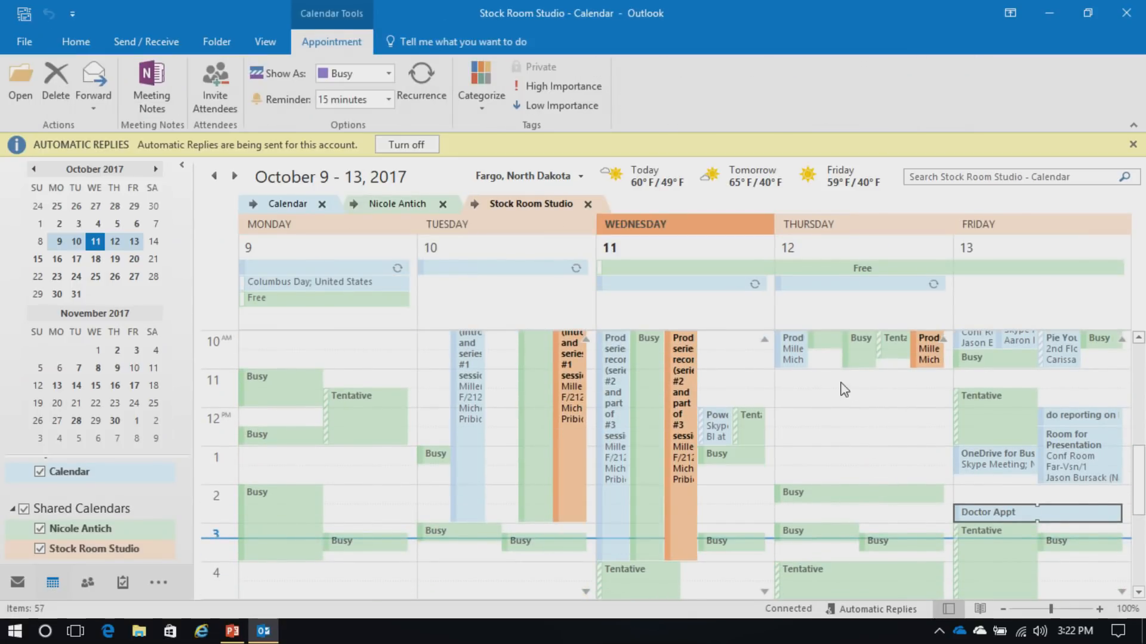
pyautogui.scroll(1, 913, 472)
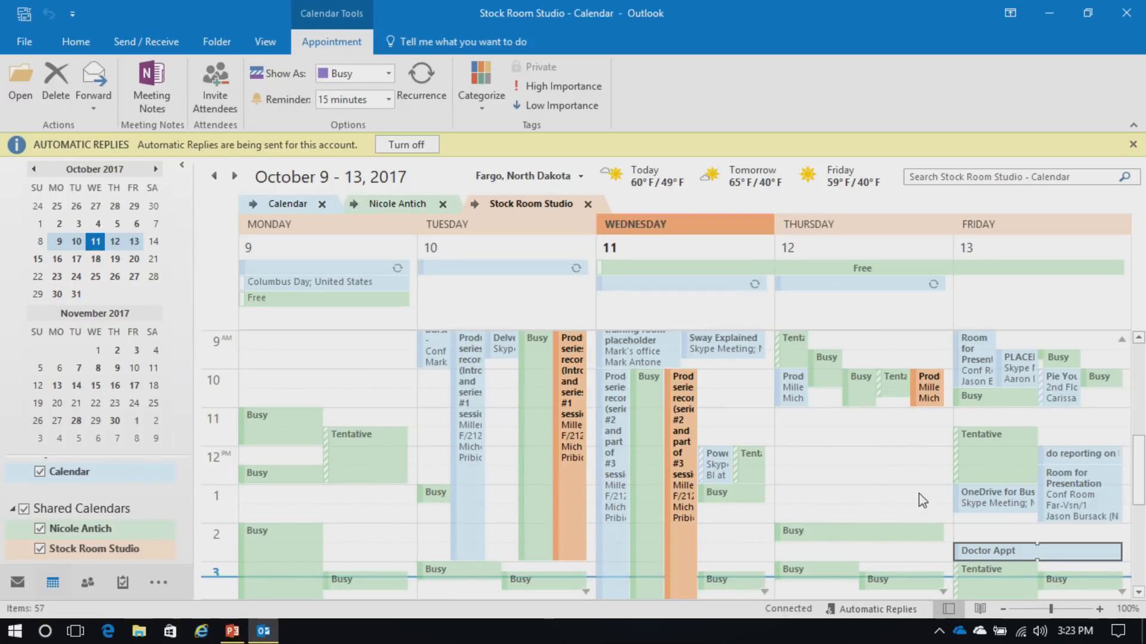
# Open a colleague's calendar from the Address Book and overlay it on the other calendars
pyautogui.click(85, 45)
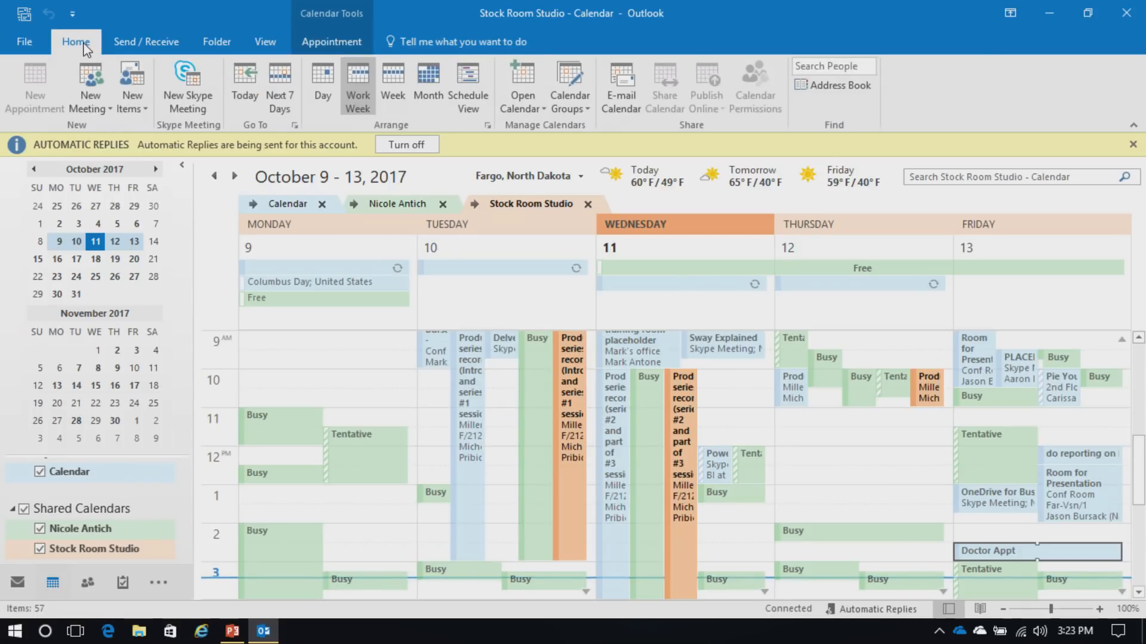
pyautogui.click(521, 110)
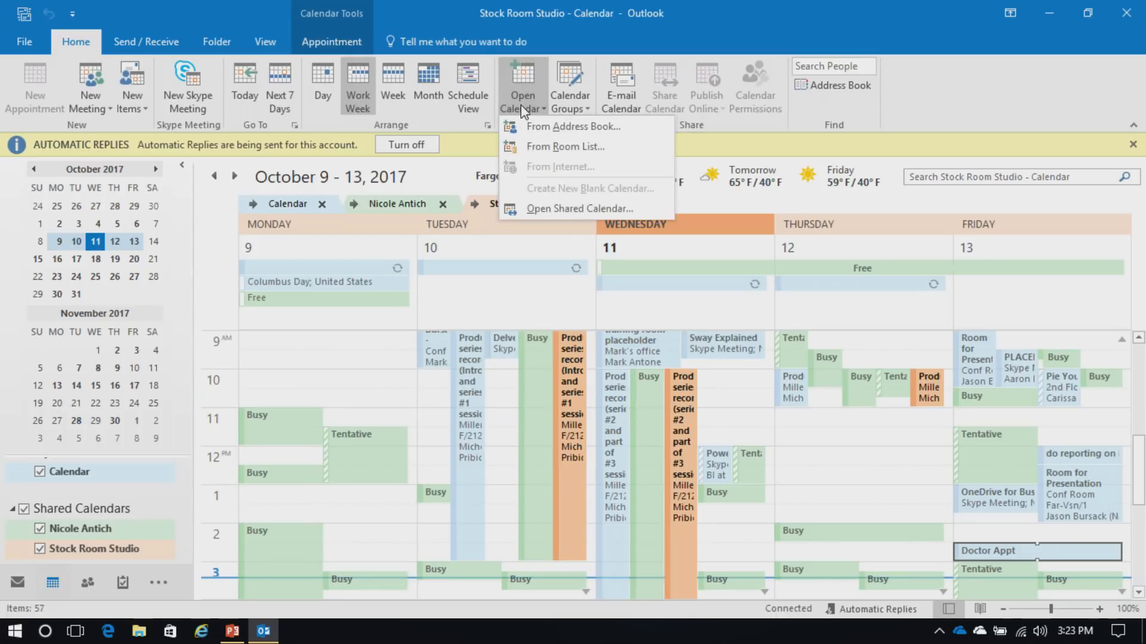
pyautogui.click(605, 128)
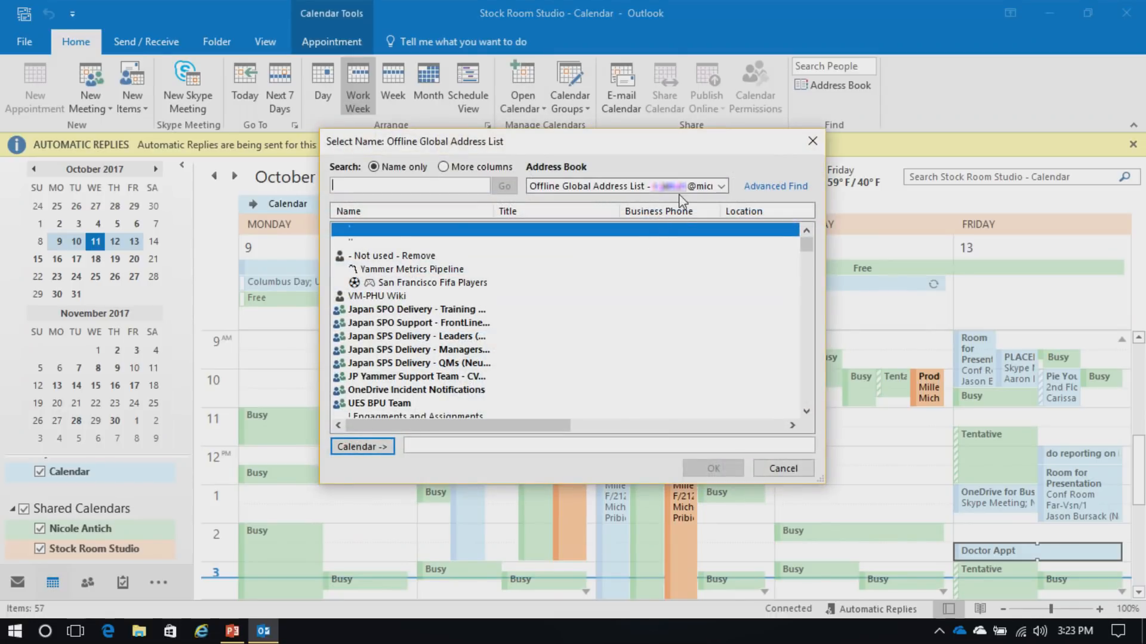
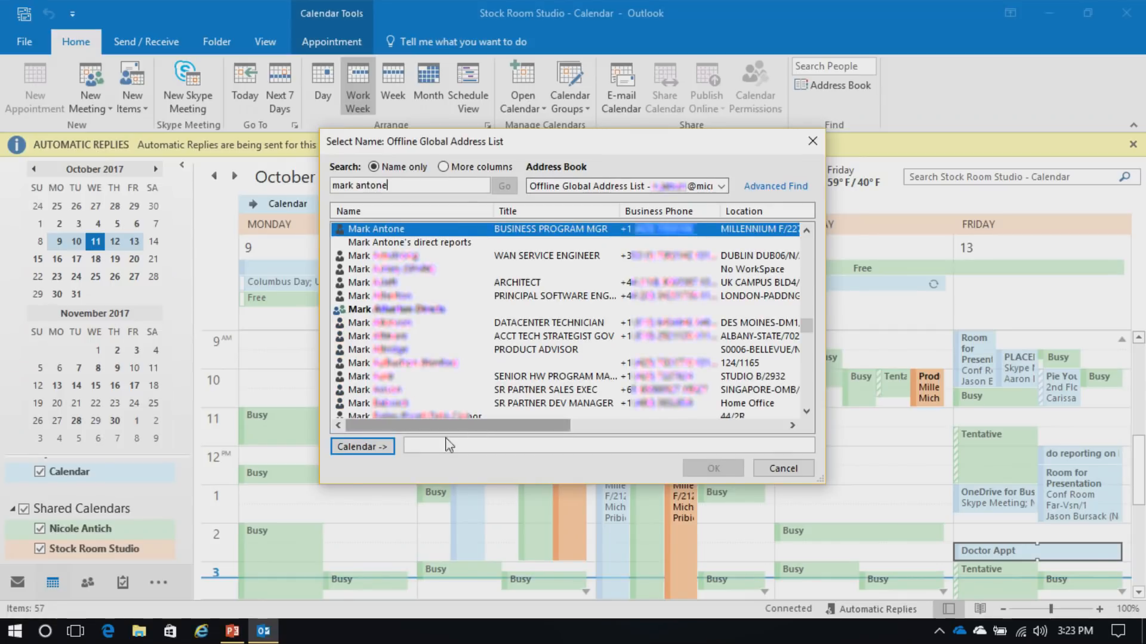
pyautogui.click(385, 449)
pyautogui.click(739, 468)
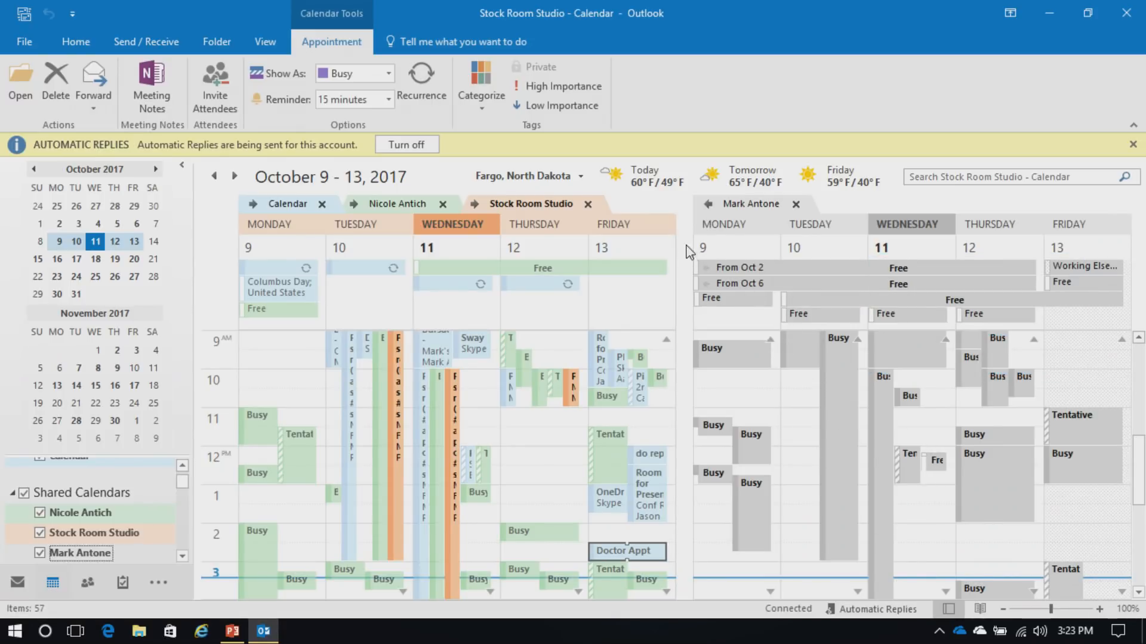
pyautogui.click(709, 209)
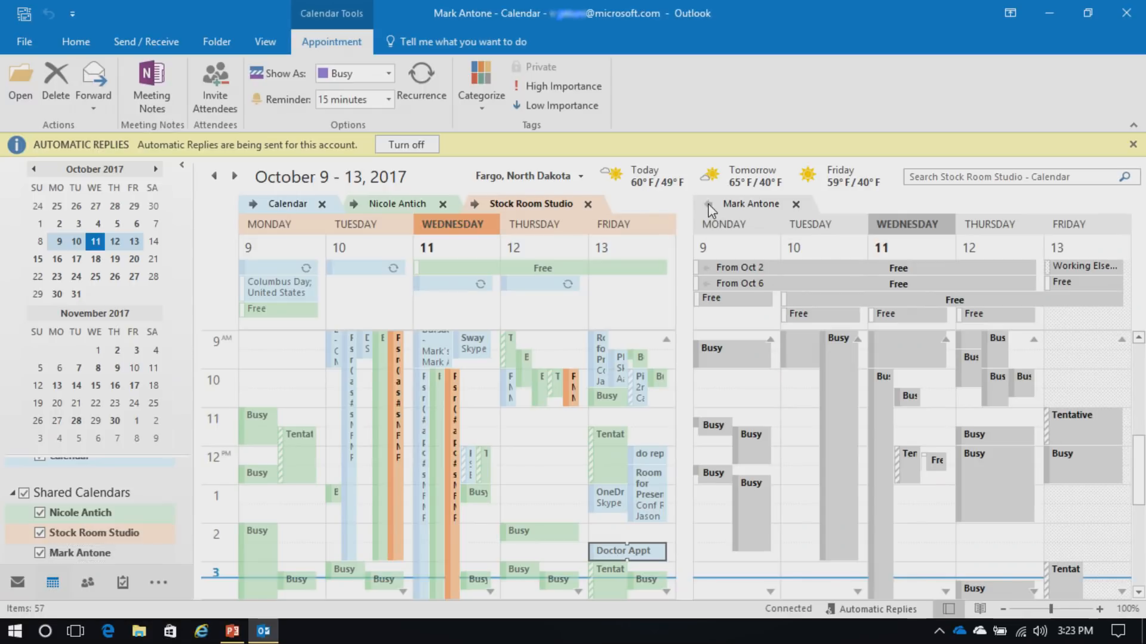
pyautogui.click(709, 209)
# Close the colleague's, the Stock Room Studio and the last remaining shared calendars
pyautogui.moveTo(789, 307)
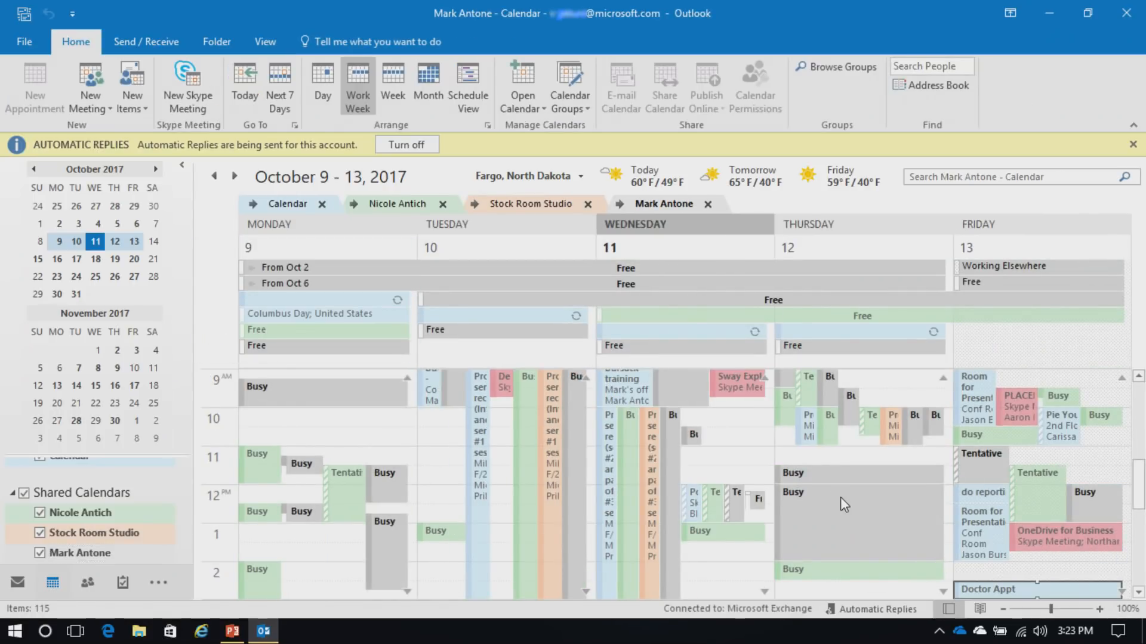
pyautogui.moveTo(839, 502)
pyautogui.click(707, 203)
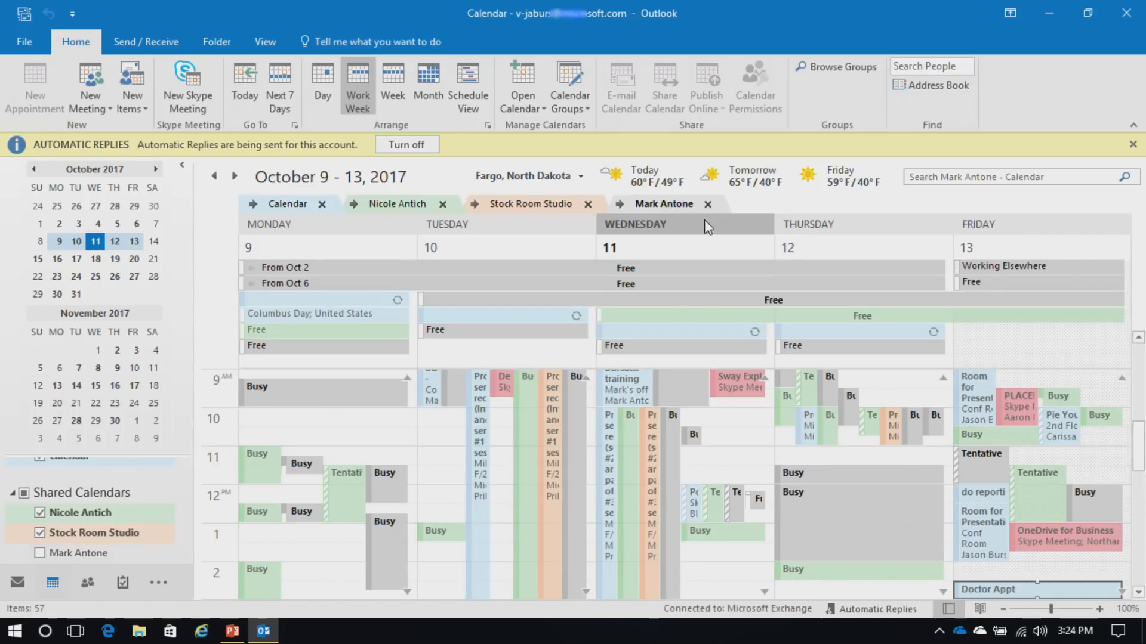
pyautogui.click(588, 204)
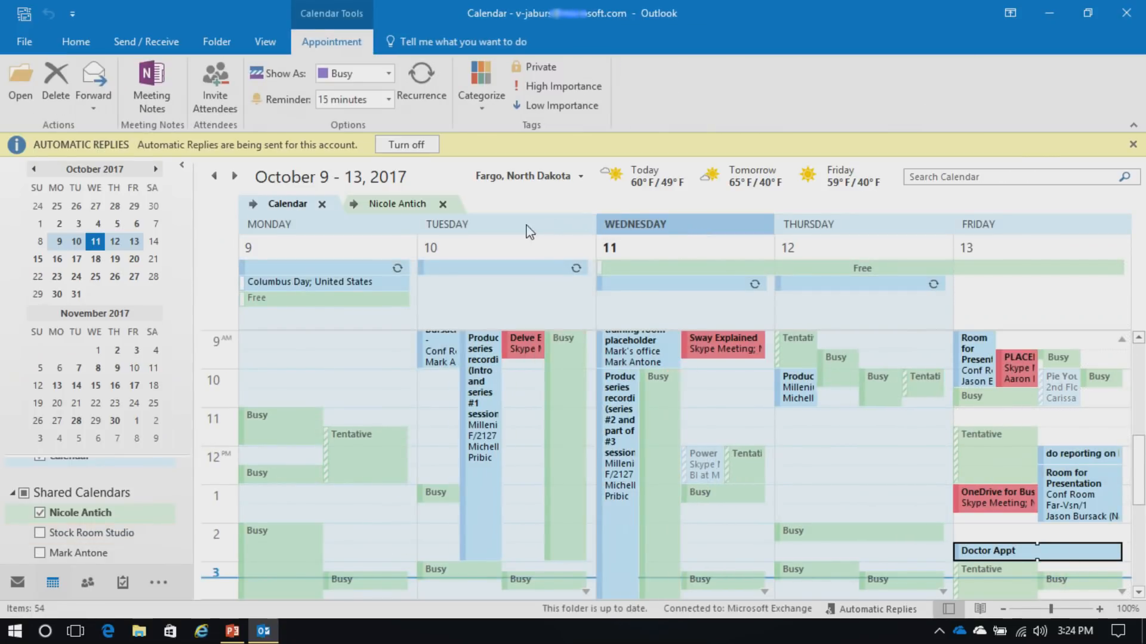
pyautogui.click(444, 204)
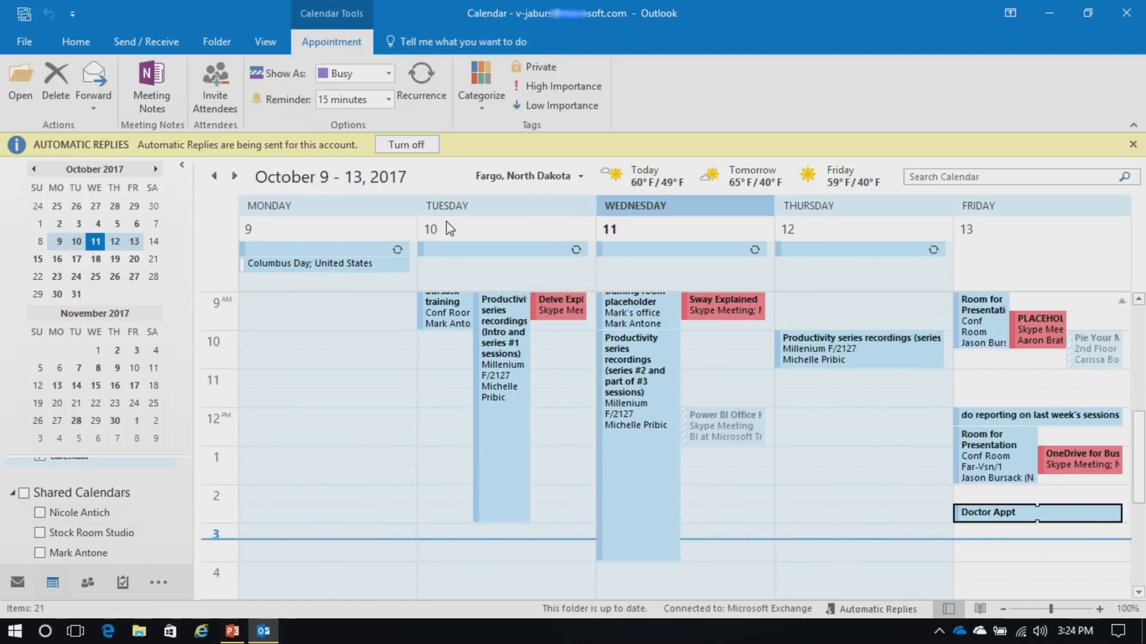
pyautogui.click(76, 43)
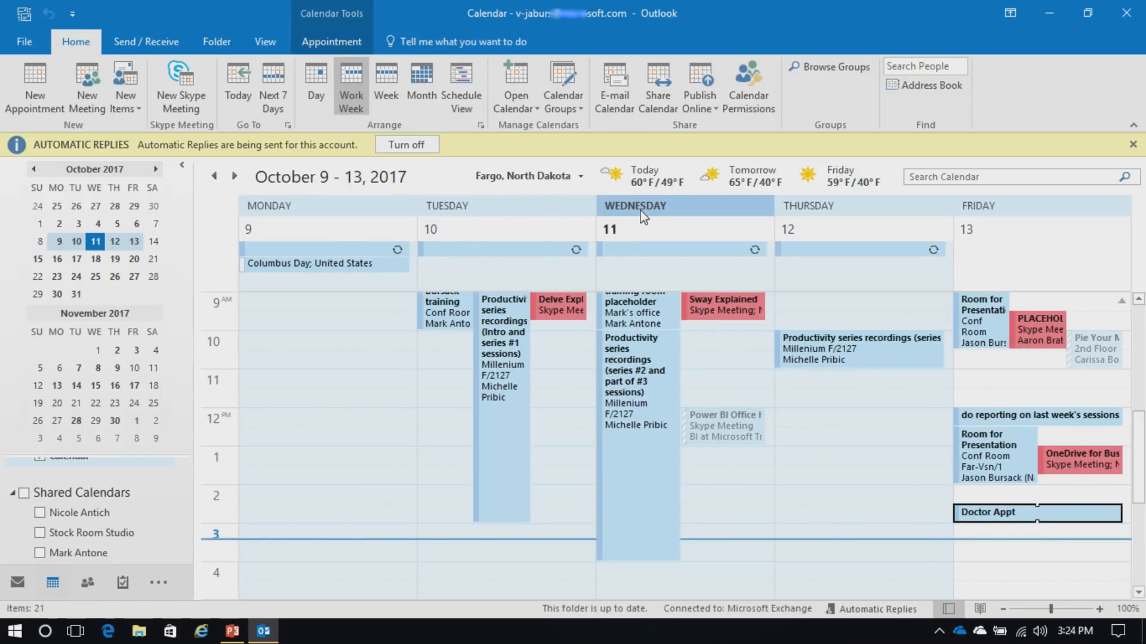
pyautogui.click(661, 104)
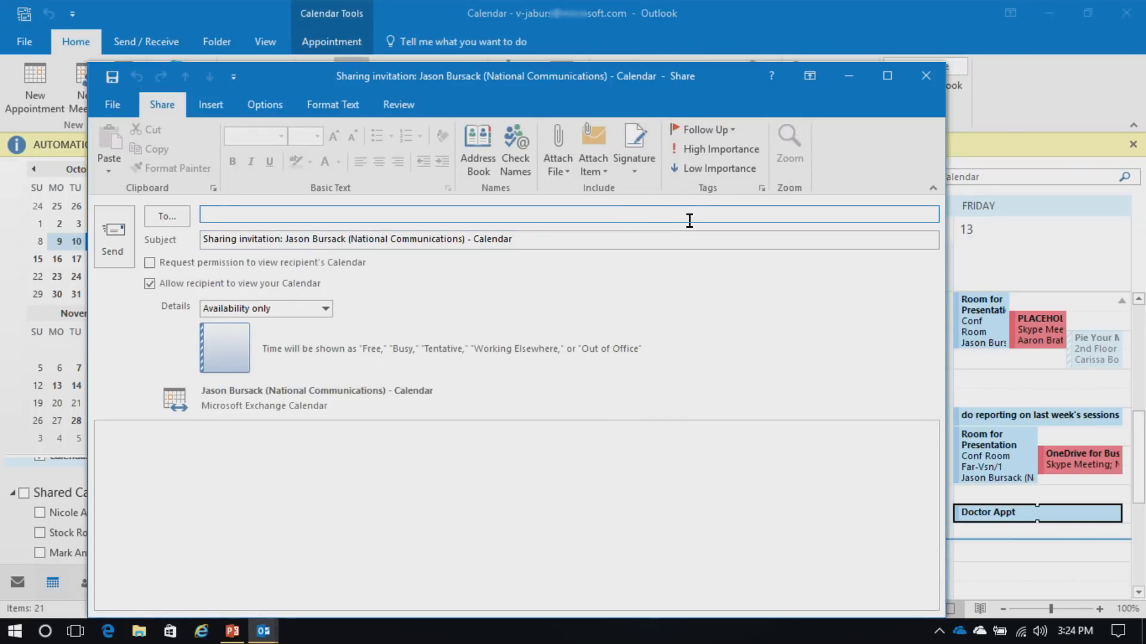
pyautogui.write('ni')
pyautogui.press('Return')
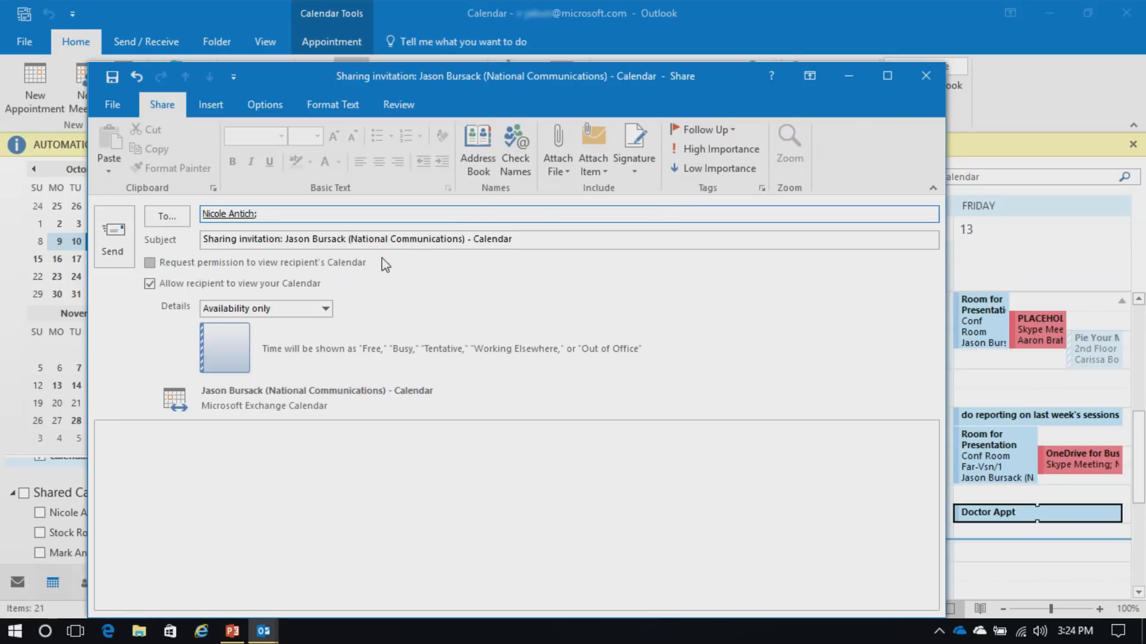
pyautogui.click(150, 263)
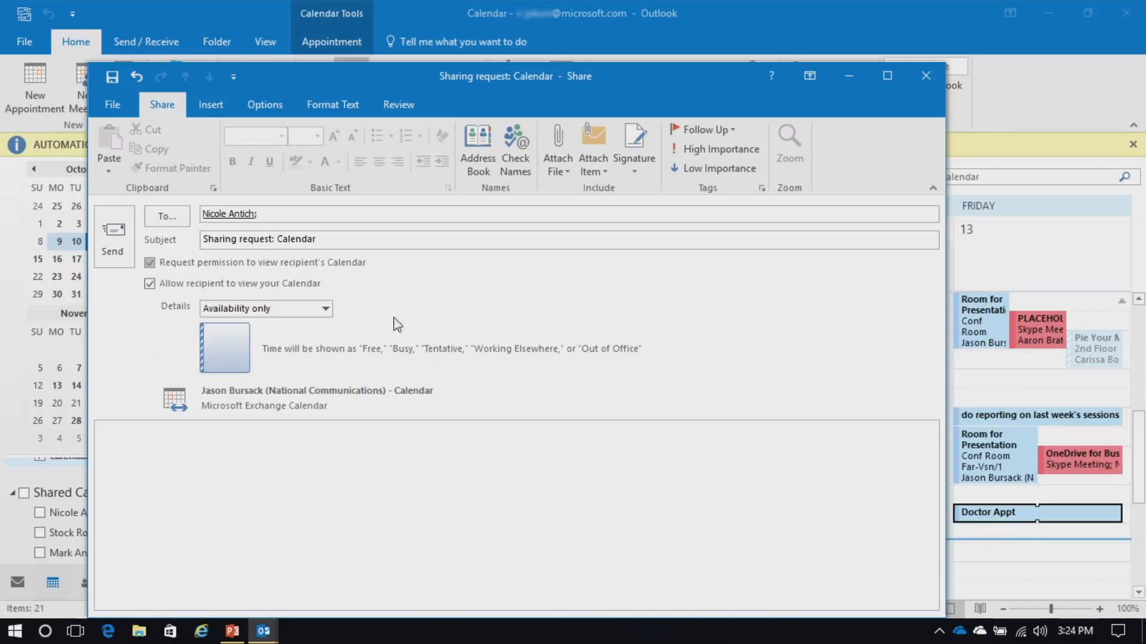
pyautogui.click(150, 263)
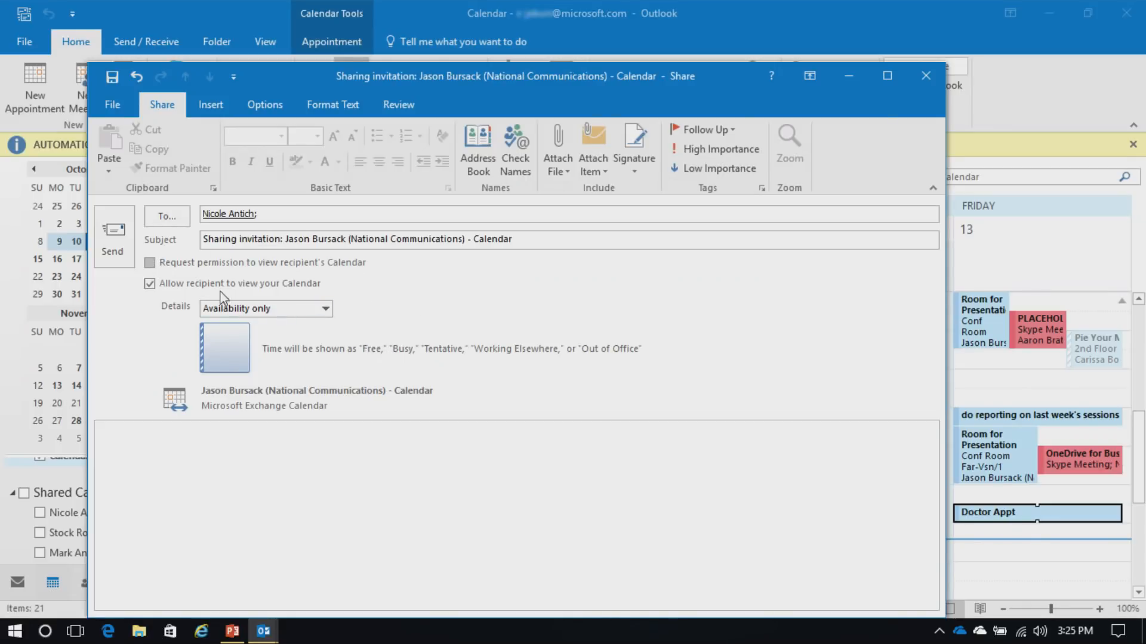
pyautogui.click(287, 308)
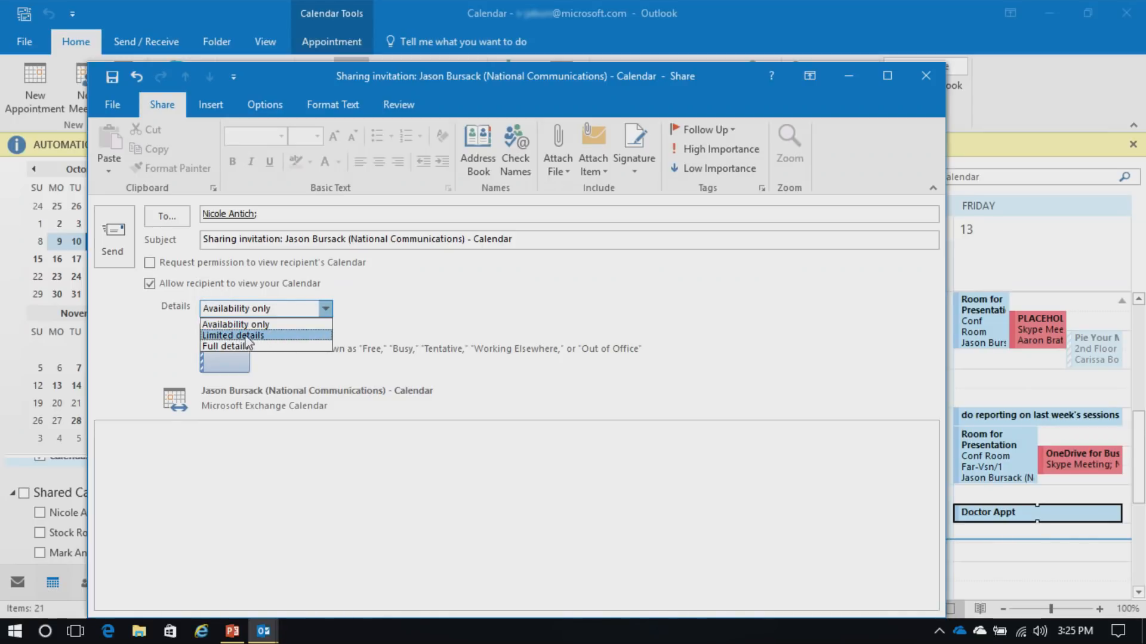
pyautogui.click(520, 324)
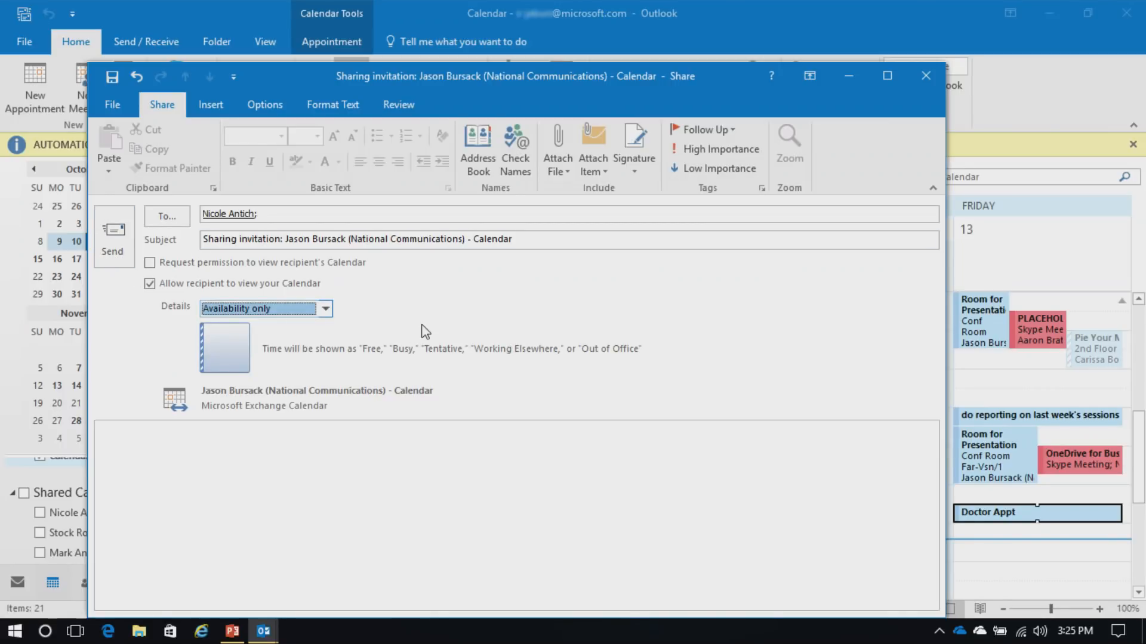
pyautogui.click(929, 76)
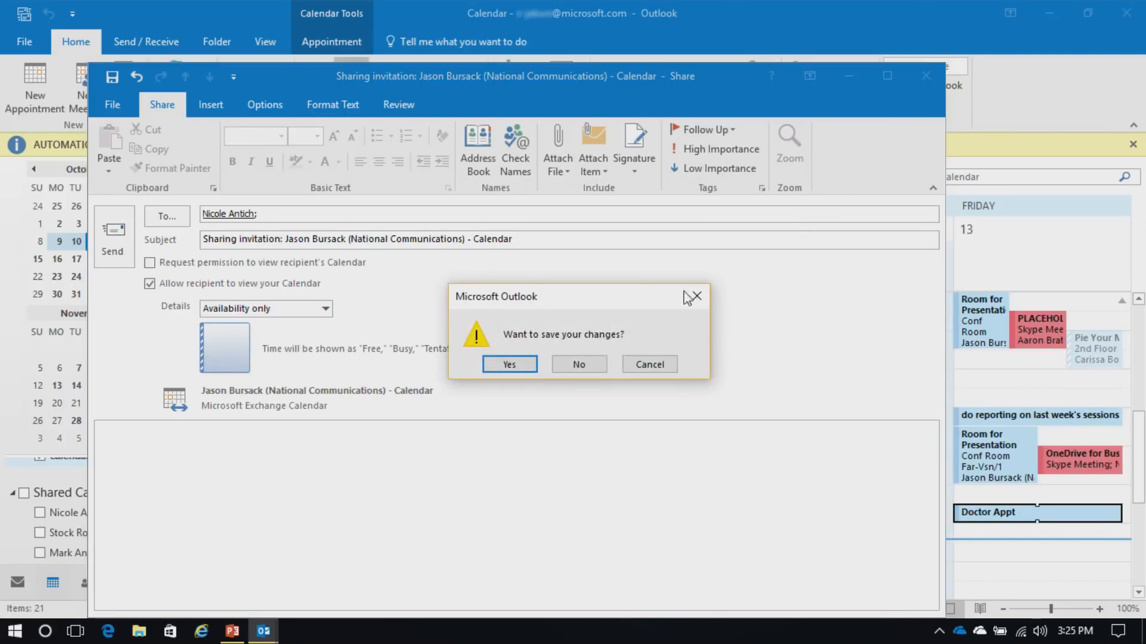
pyautogui.click(595, 363)
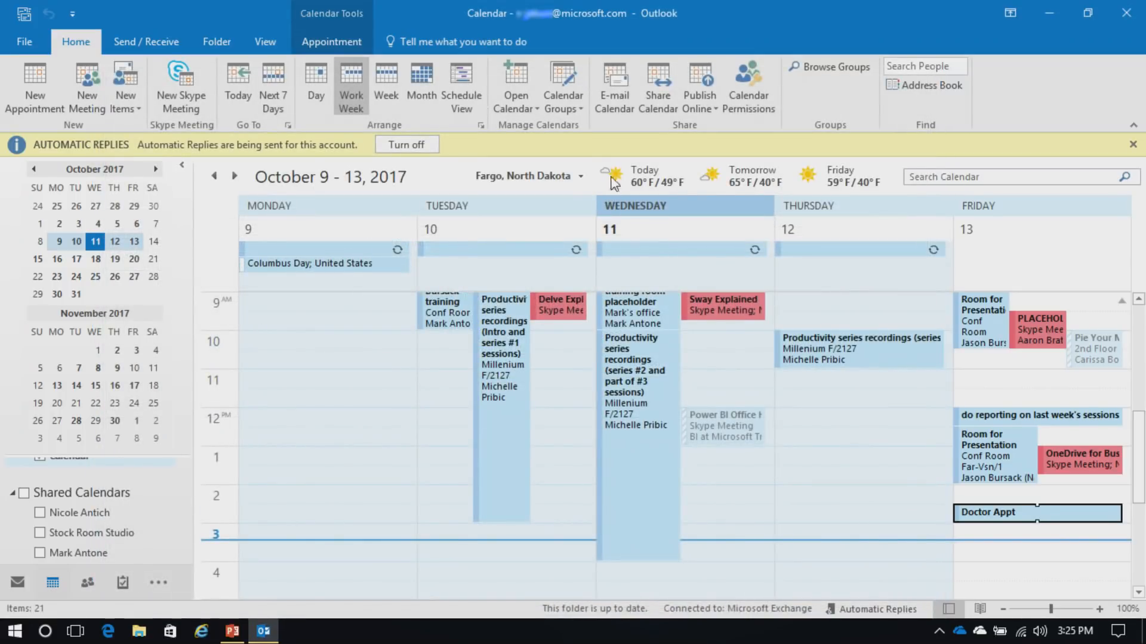
pyautogui.click(614, 91)
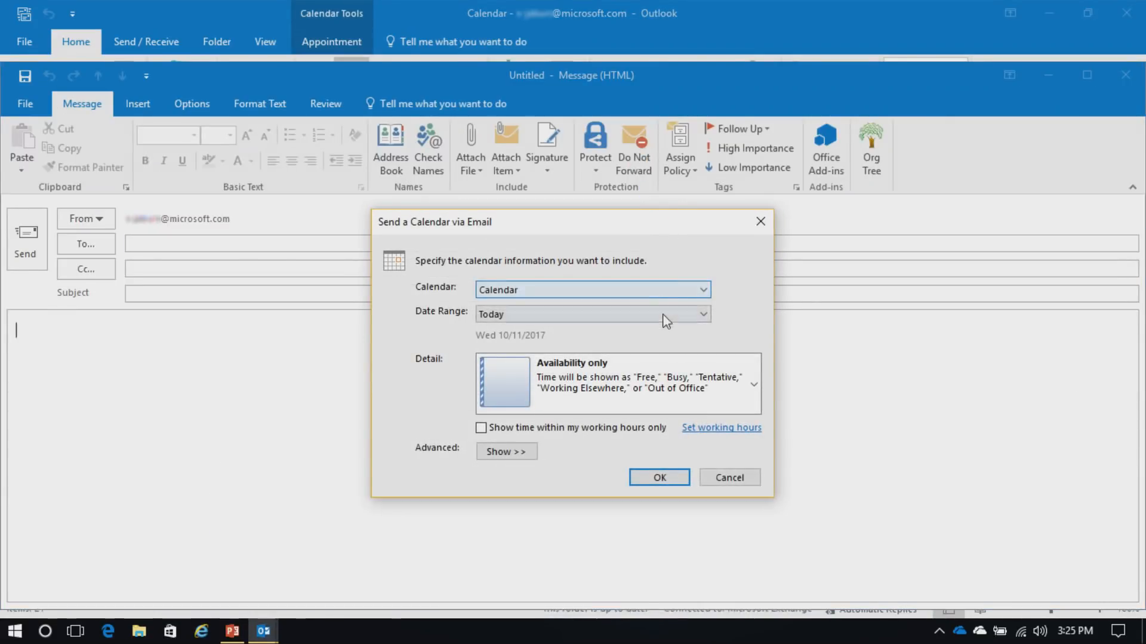
pyautogui.click(624, 318)
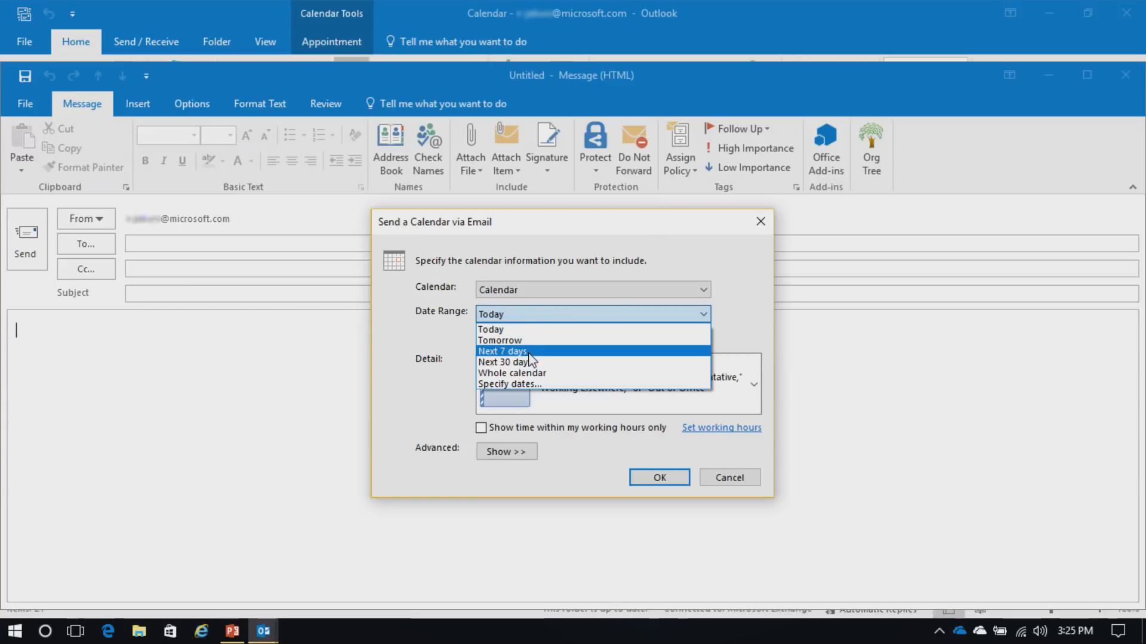
pyautogui.click(528, 353)
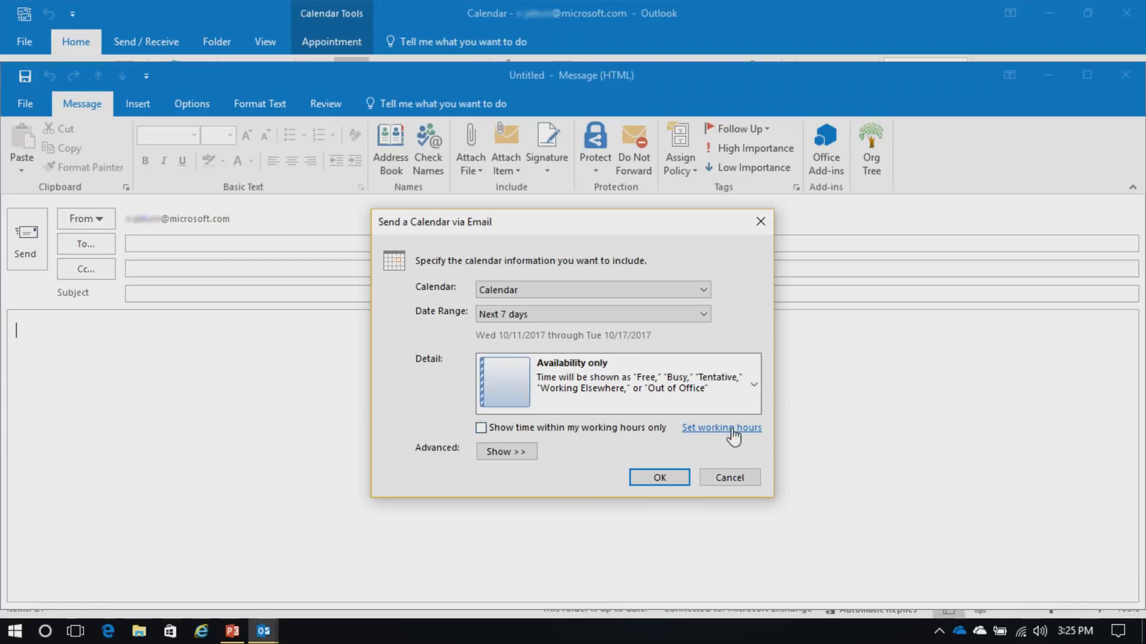
pyautogui.click(753, 385)
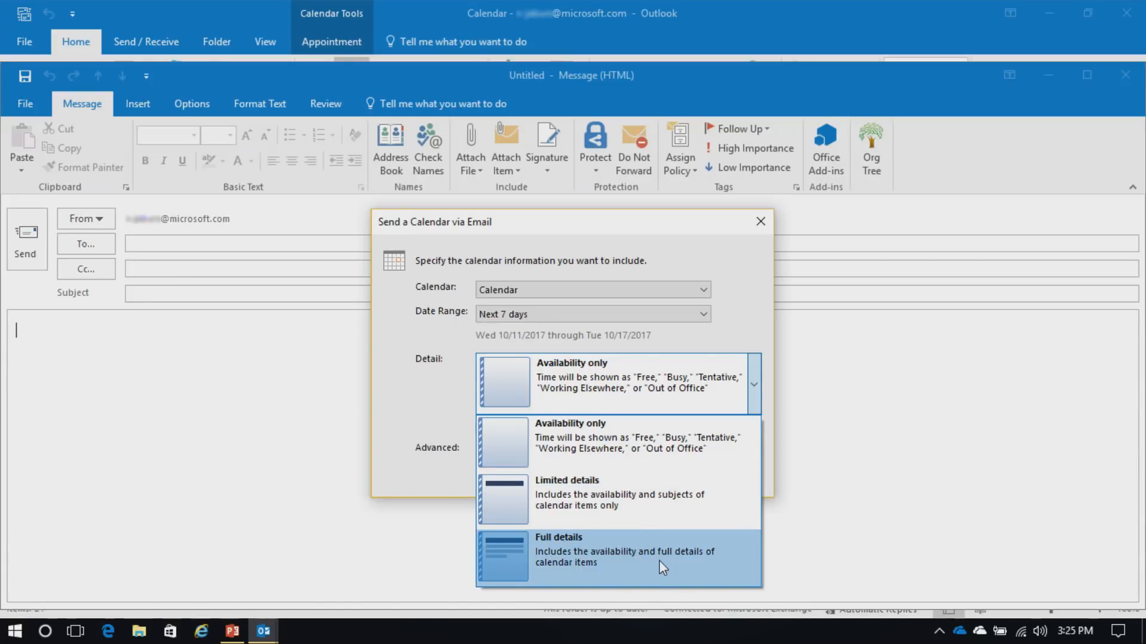
pyautogui.click(423, 415)
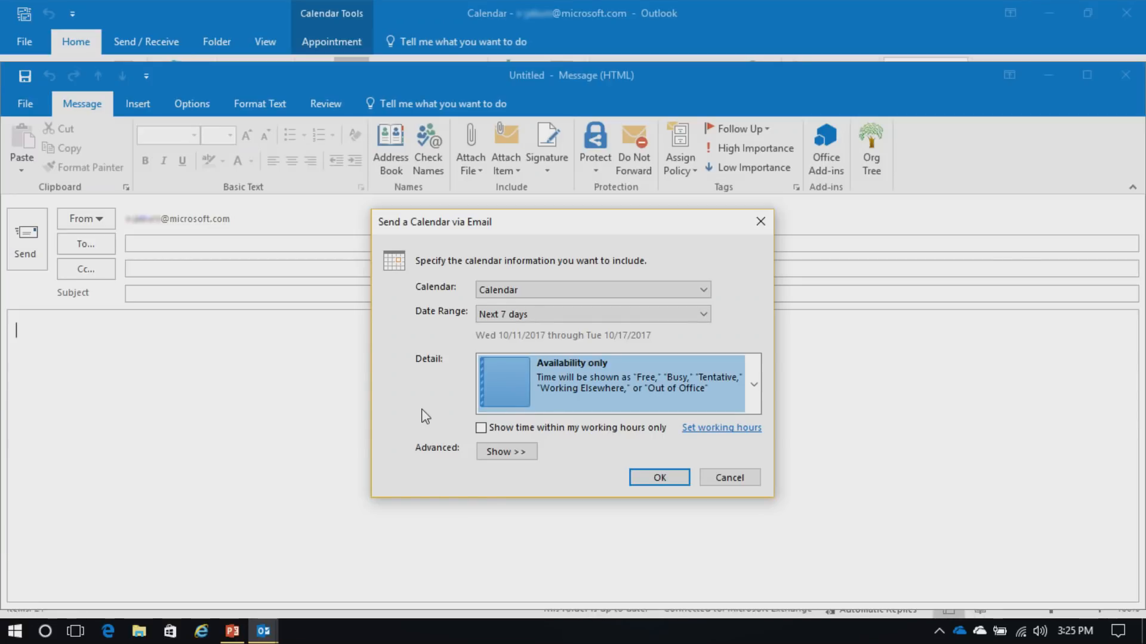
pyautogui.click(729, 478)
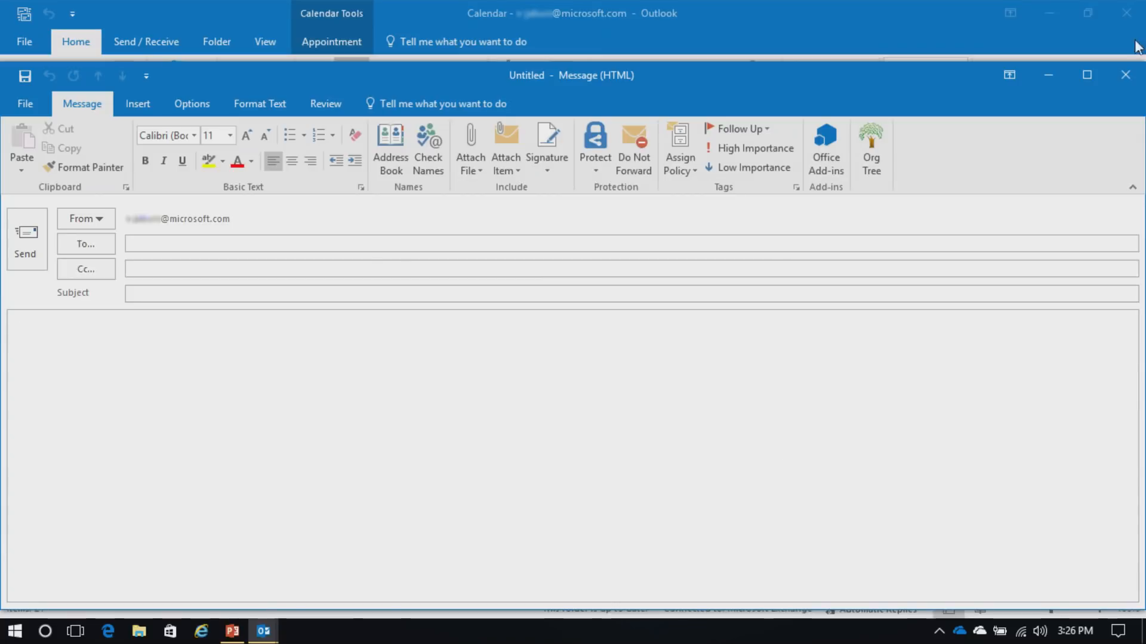
pyautogui.click(1125, 75)
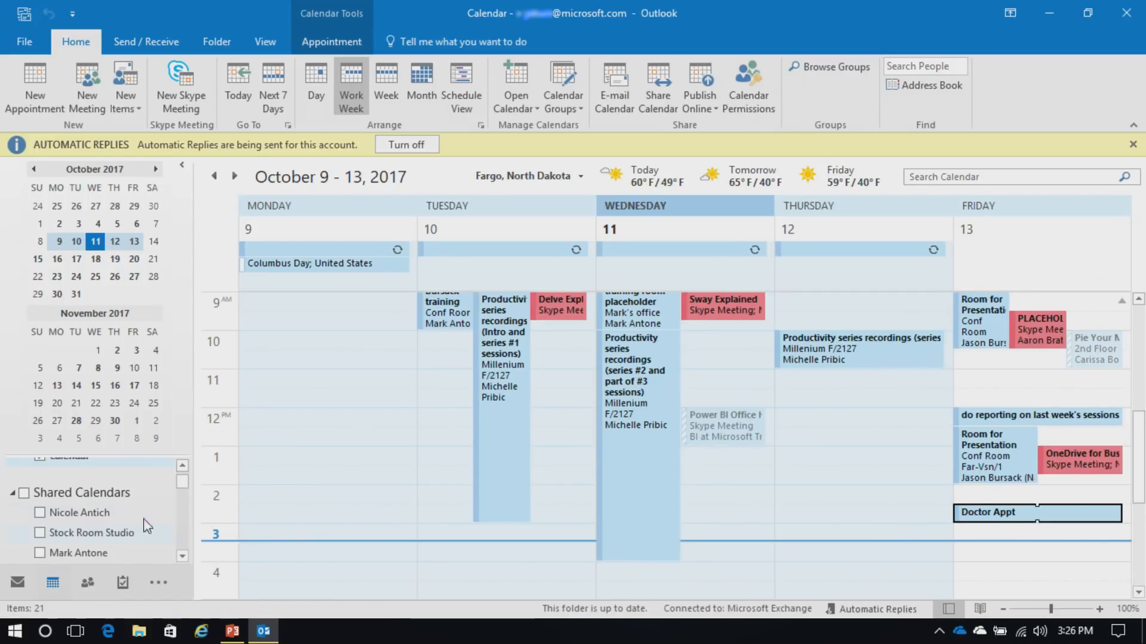
# Create a new calendar group named Test Group
pyautogui.scroll(-1, 185, 490)
pyautogui.moveTo(185, 485); pyautogui.dragTo(187, 477)
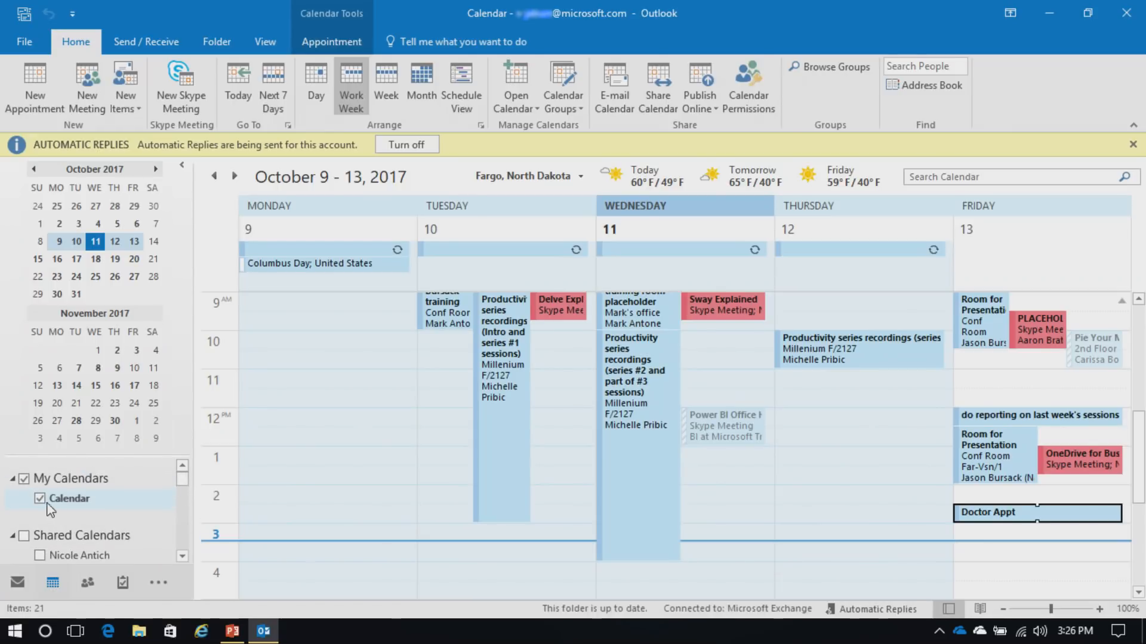
pyautogui.click(182, 556)
pyautogui.scroll(-3, 182, 556)
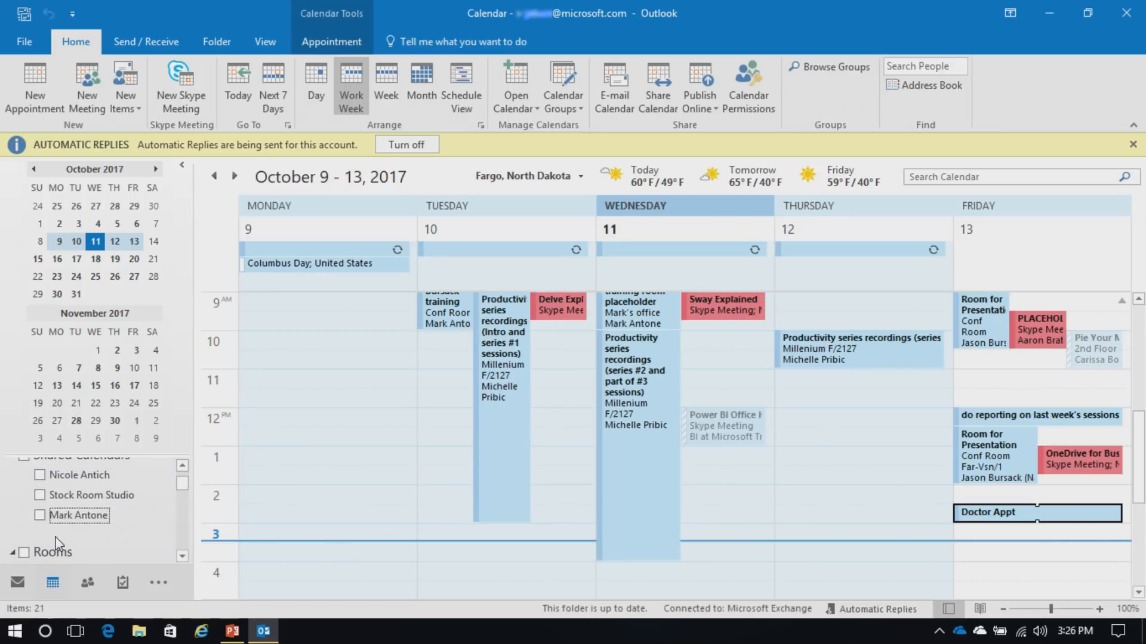
pyautogui.click(563, 104)
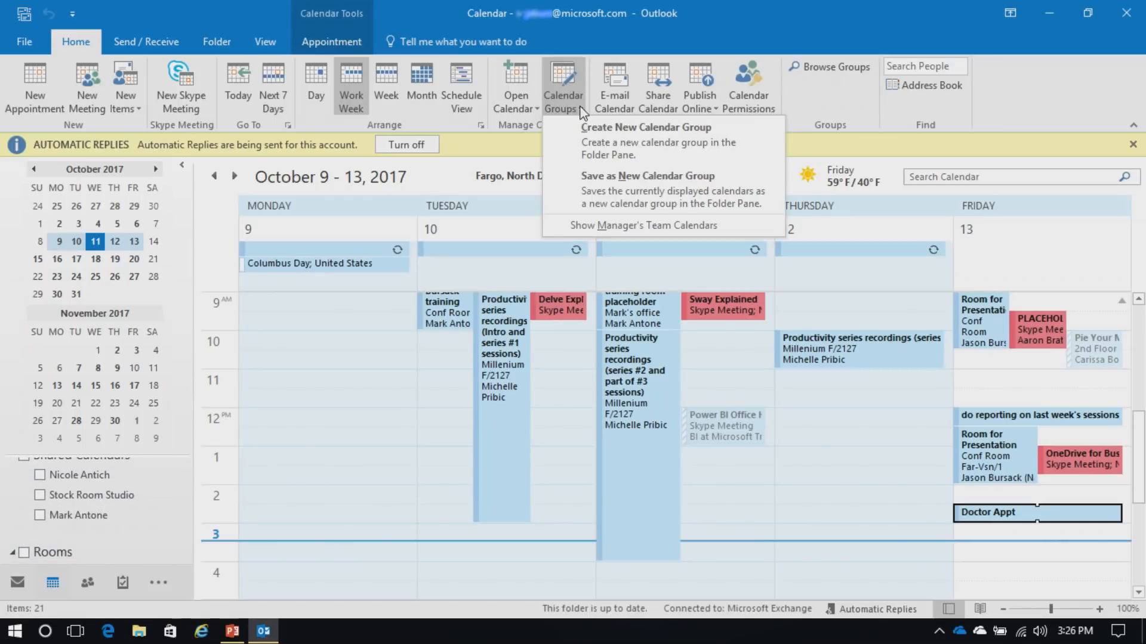
pyautogui.click(605, 133)
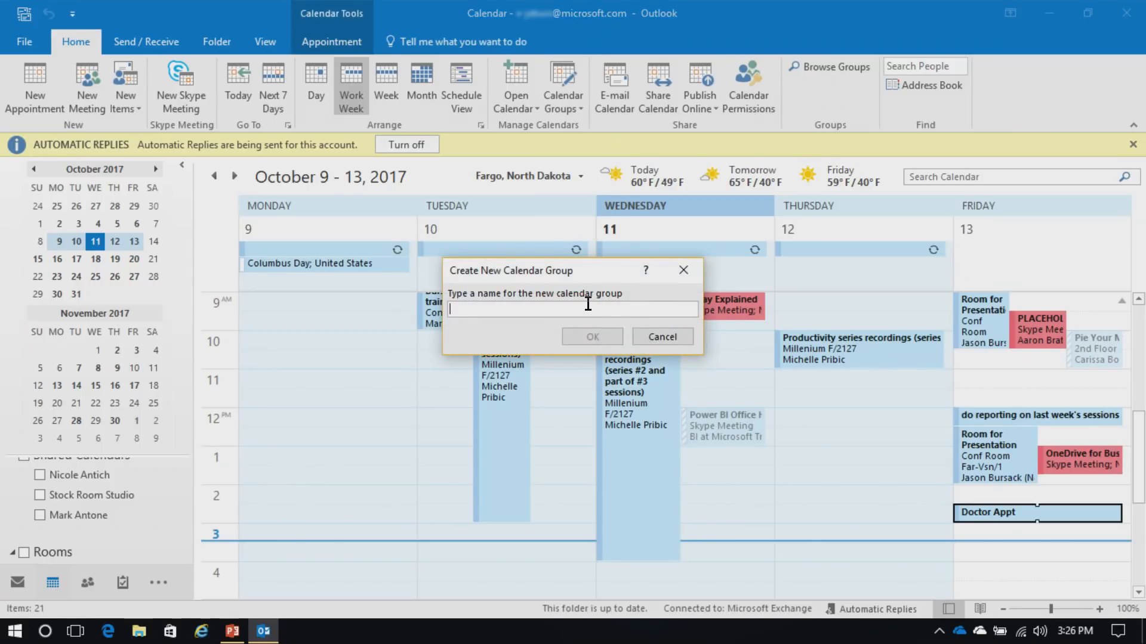
pyautogui.write('Test Group')
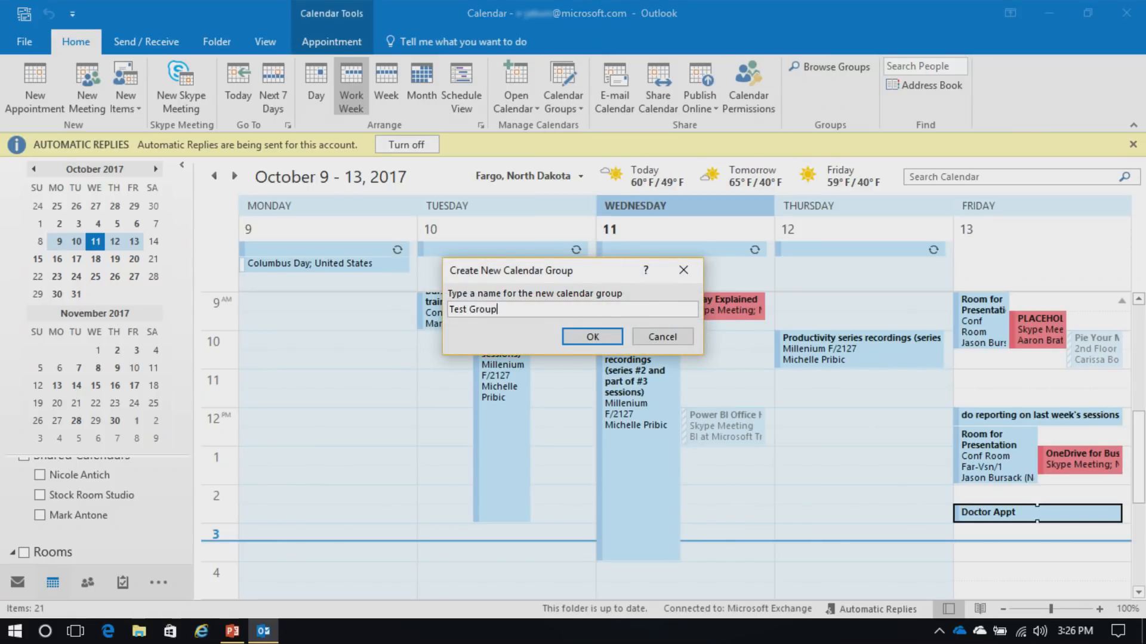
pyautogui.click(603, 338)
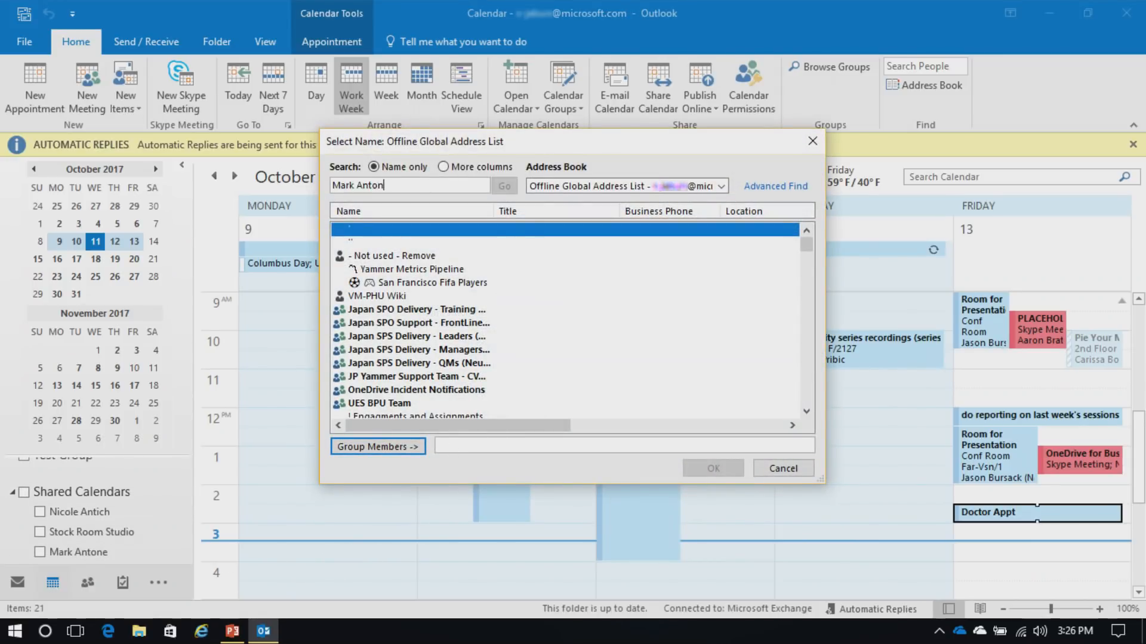
# Add two colleagues from the Offline Global Address List to Test Group and confirm
pyautogui.click(417, 447)
pyautogui.moveTo(396, 185); pyautogui.dragTo(248, 203)
pyautogui.write('N')
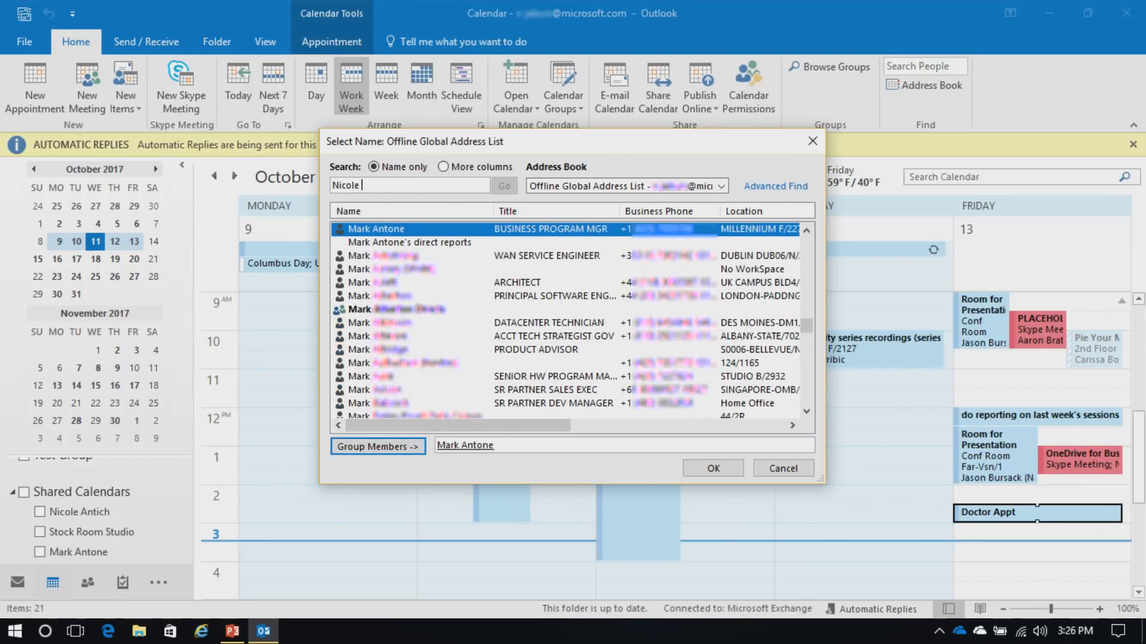
pyautogui.write('icole')
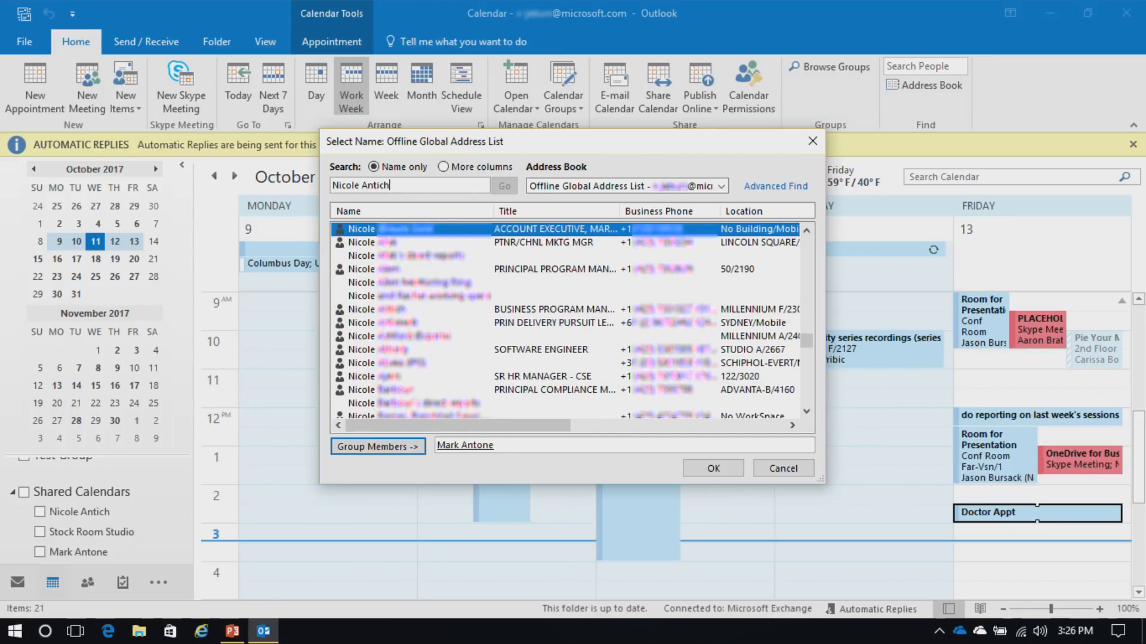
pyautogui.click(392, 448)
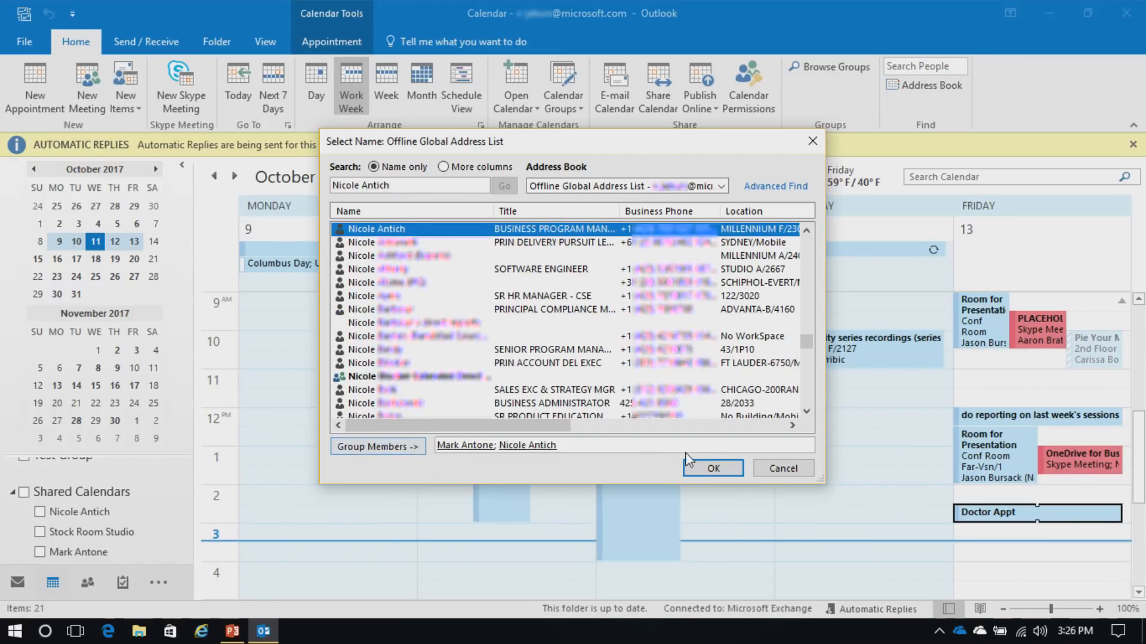
pyautogui.click(713, 467)
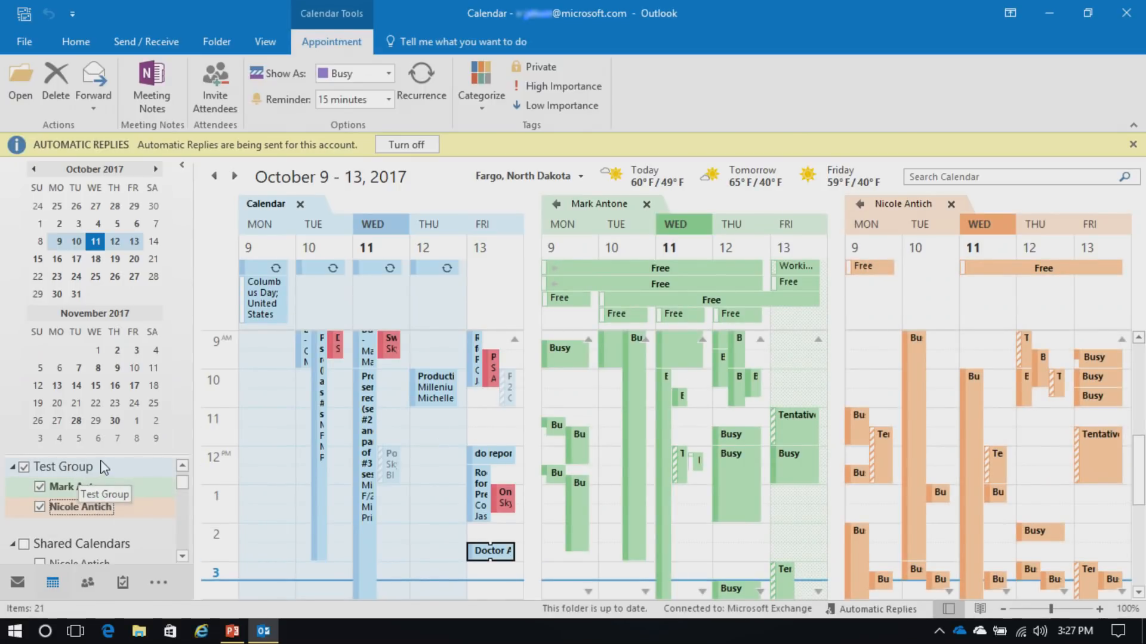
# Delete the Test Group calendar group from the folder pane and confirm with Yes
pyautogui.rightClick(86, 468)
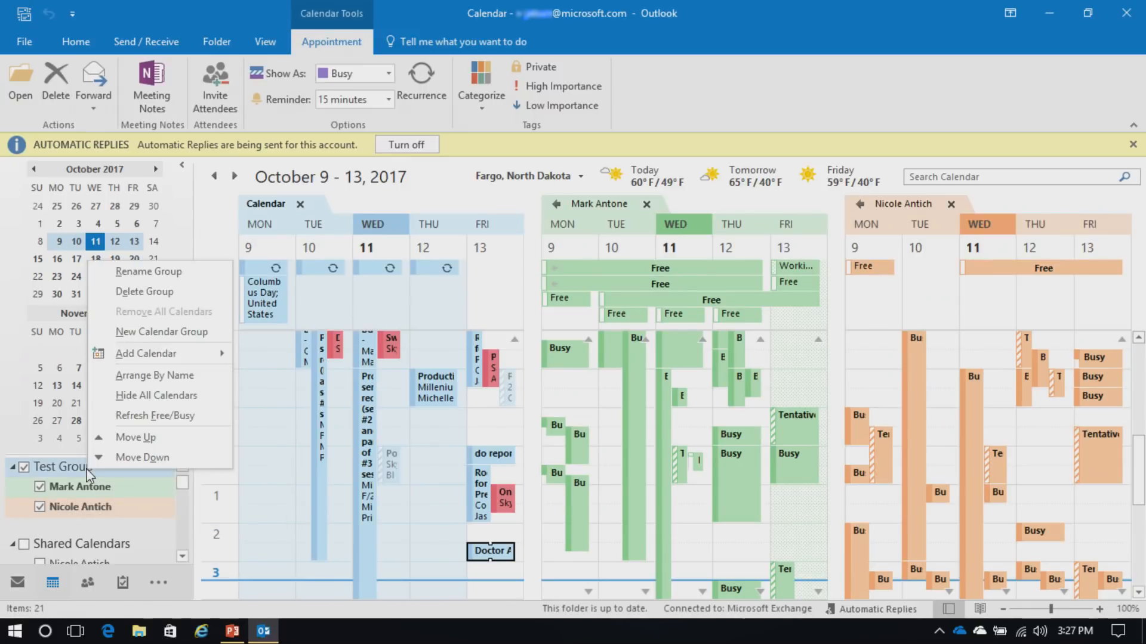
pyautogui.click(142, 292)
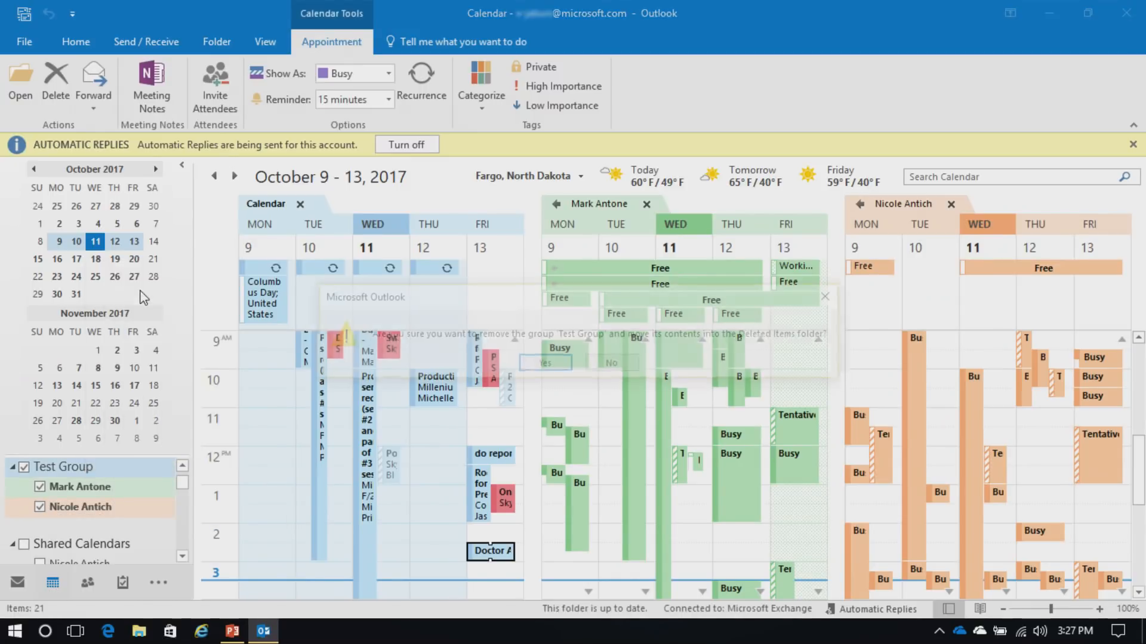
pyautogui.click(545, 364)
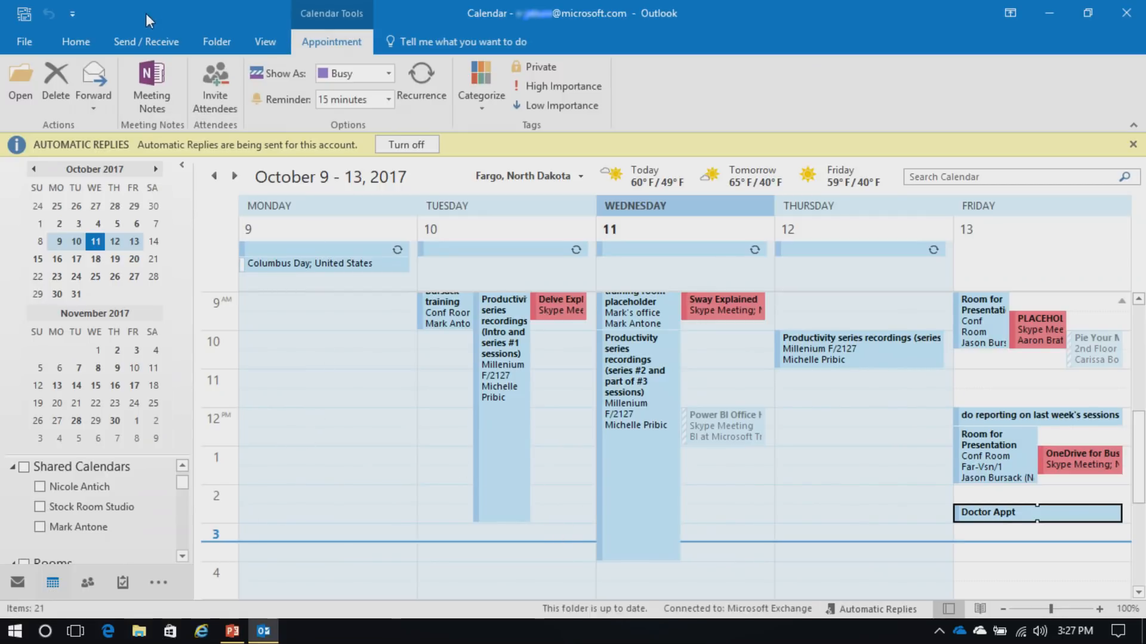
# In Calendar options, try a 7:00 AM work start and a 4:00 AM end
pyautogui.click(27, 41)
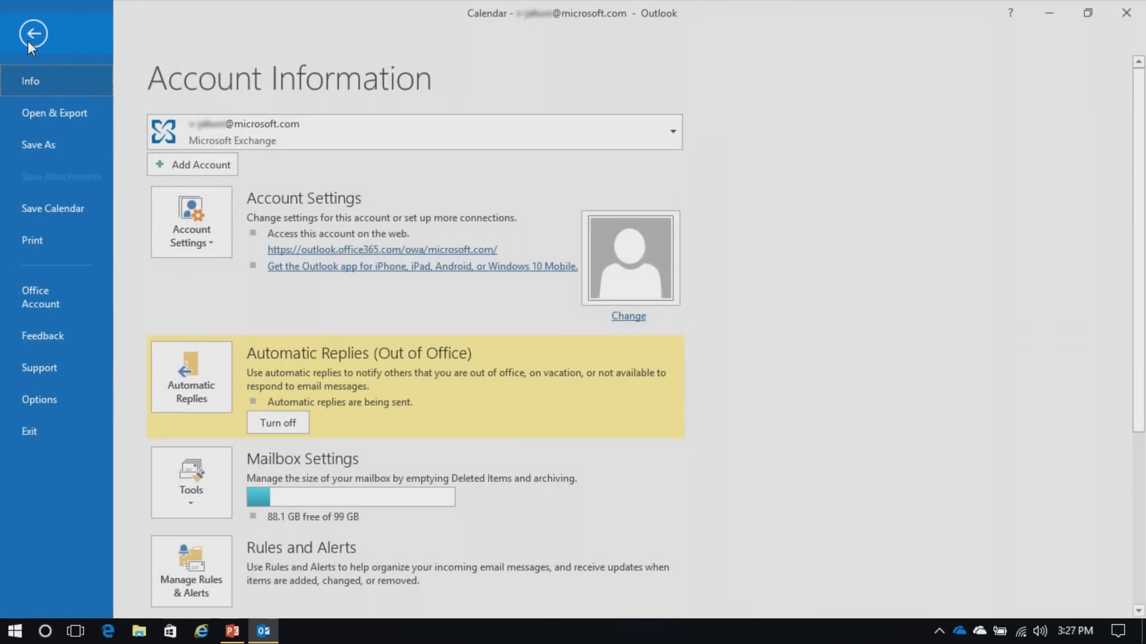
pyautogui.click(57, 405)
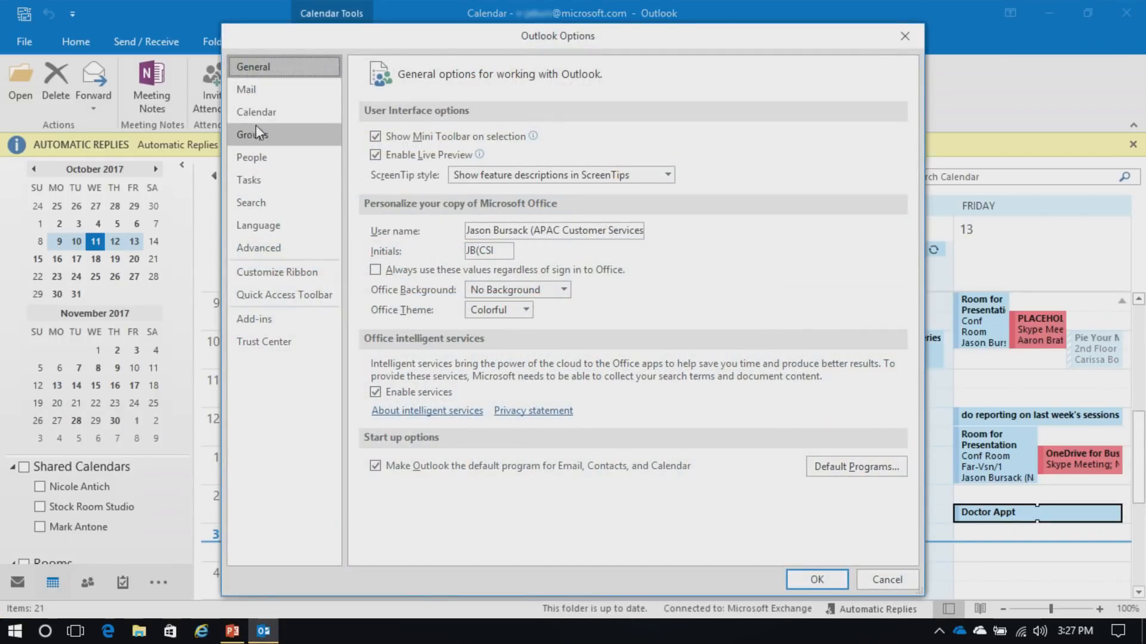
pyautogui.click(263, 119)
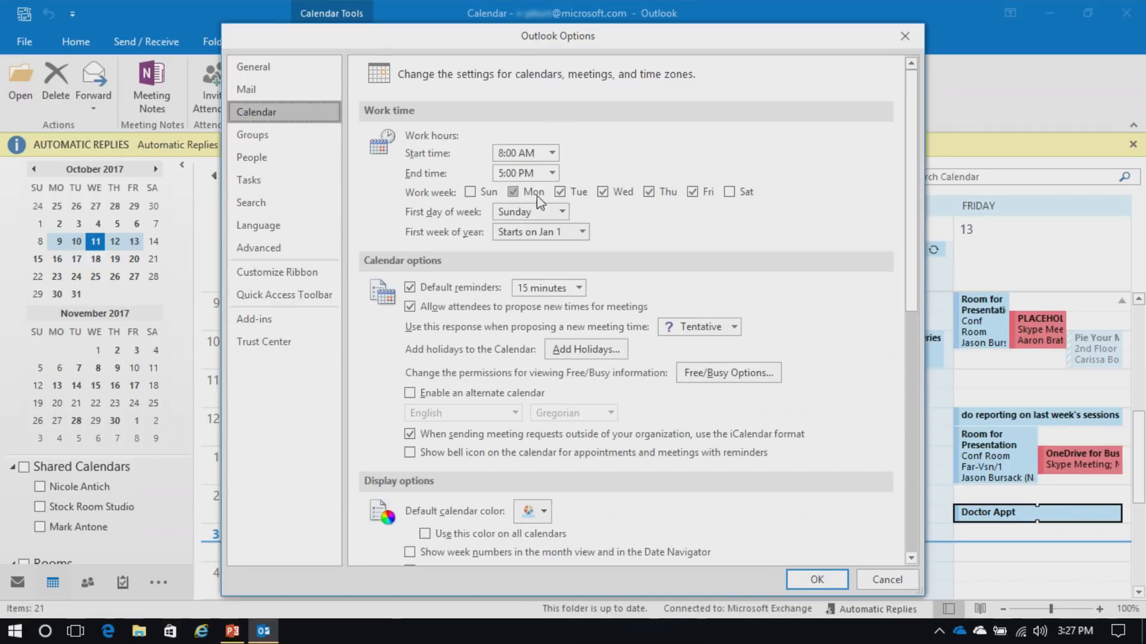
pyautogui.click(552, 153)
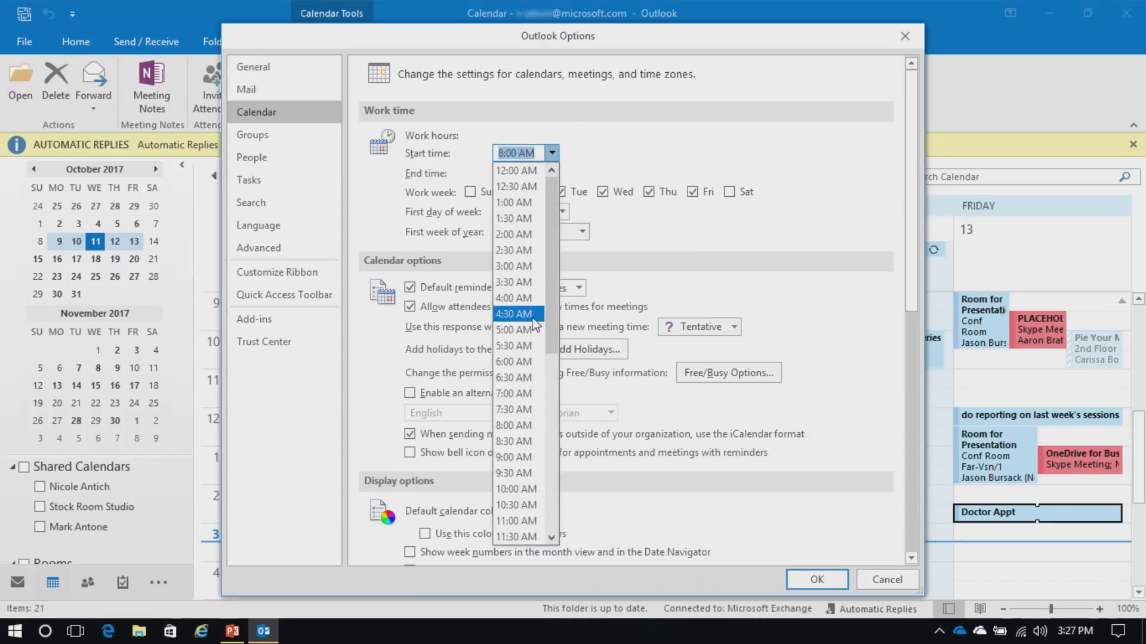
pyautogui.click(528, 395)
pyautogui.click(552, 174)
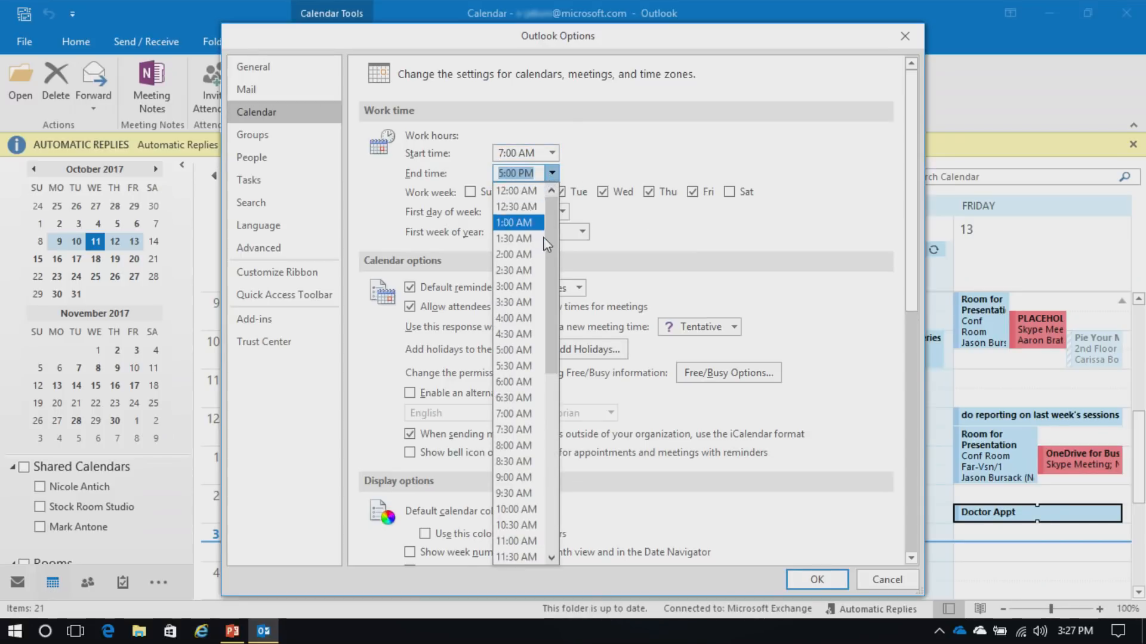
pyautogui.click(517, 318)
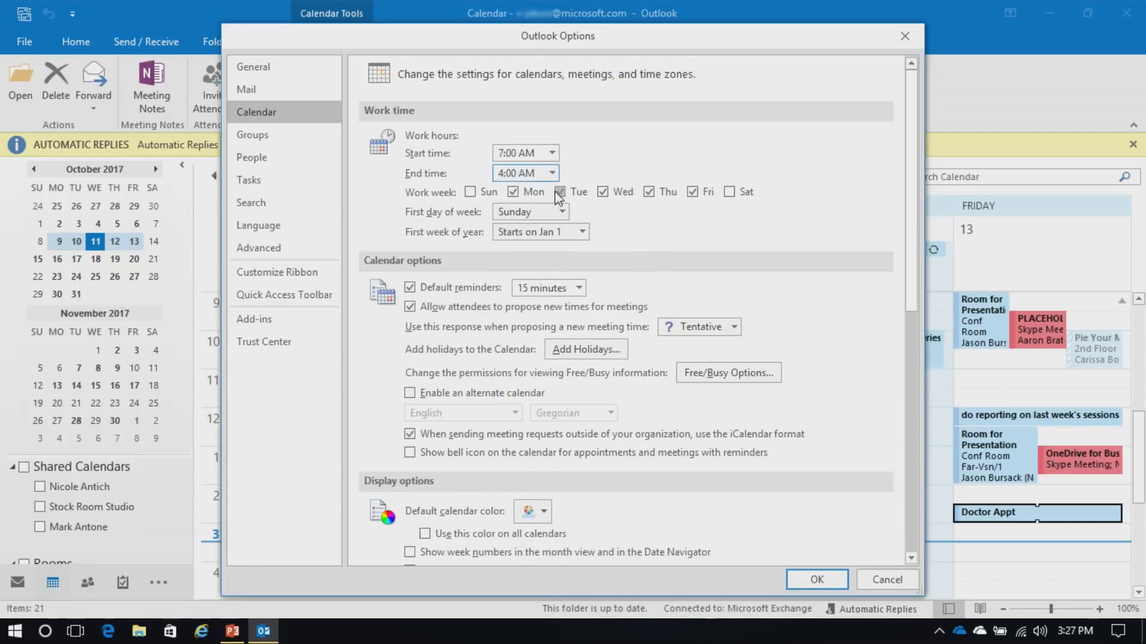
# Set the work hours back to 8:00 AM start and 5:00 PM end
pyautogui.click(551, 153)
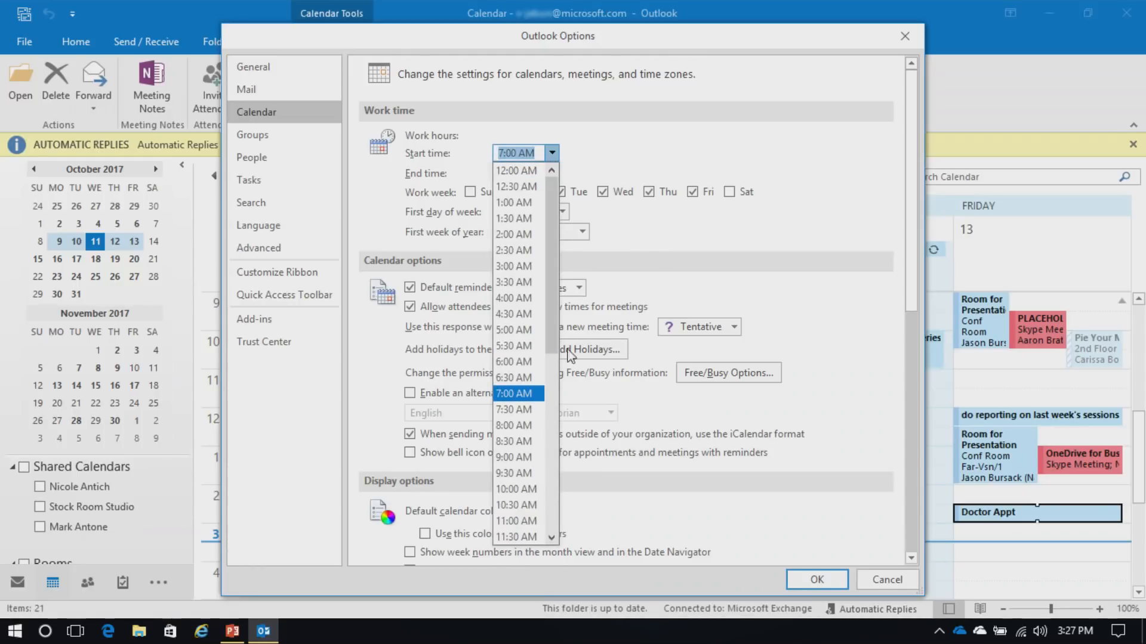
pyautogui.click(514, 424)
pyautogui.click(551, 174)
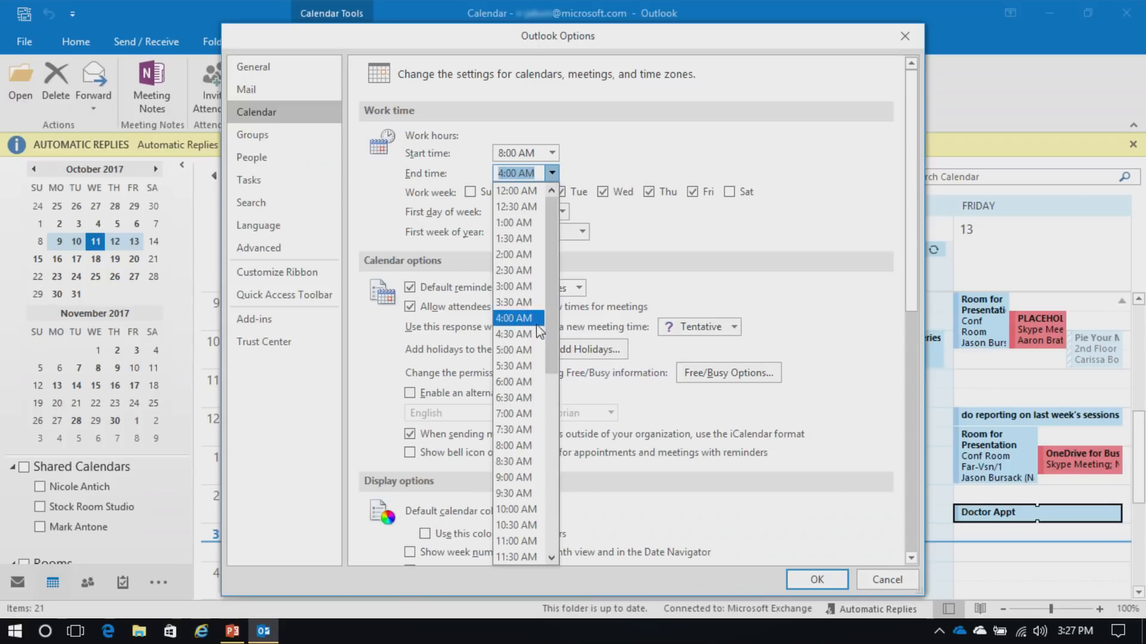
pyautogui.click(515, 350)
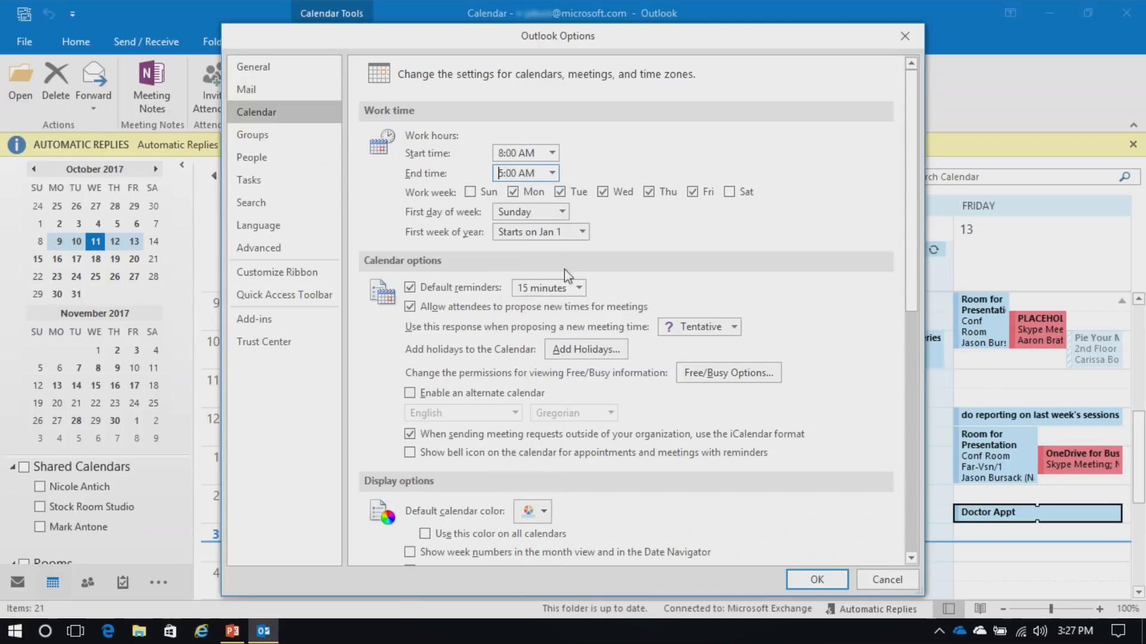
pyautogui.click(551, 173)
pyautogui.scroll(-5, 522, 306)
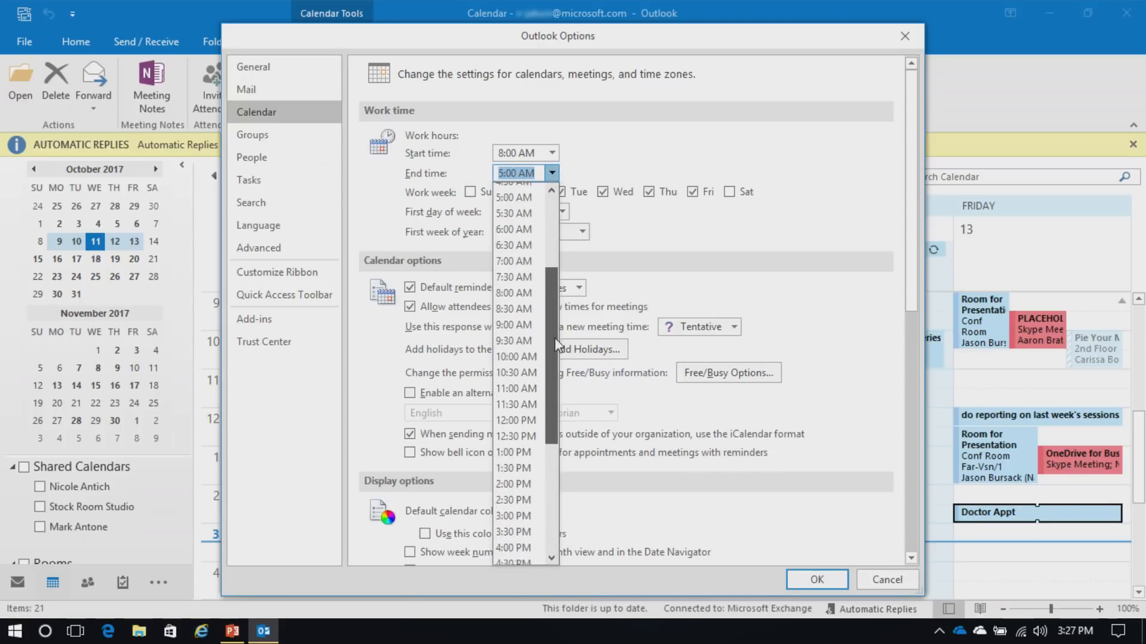
pyautogui.click(511, 494)
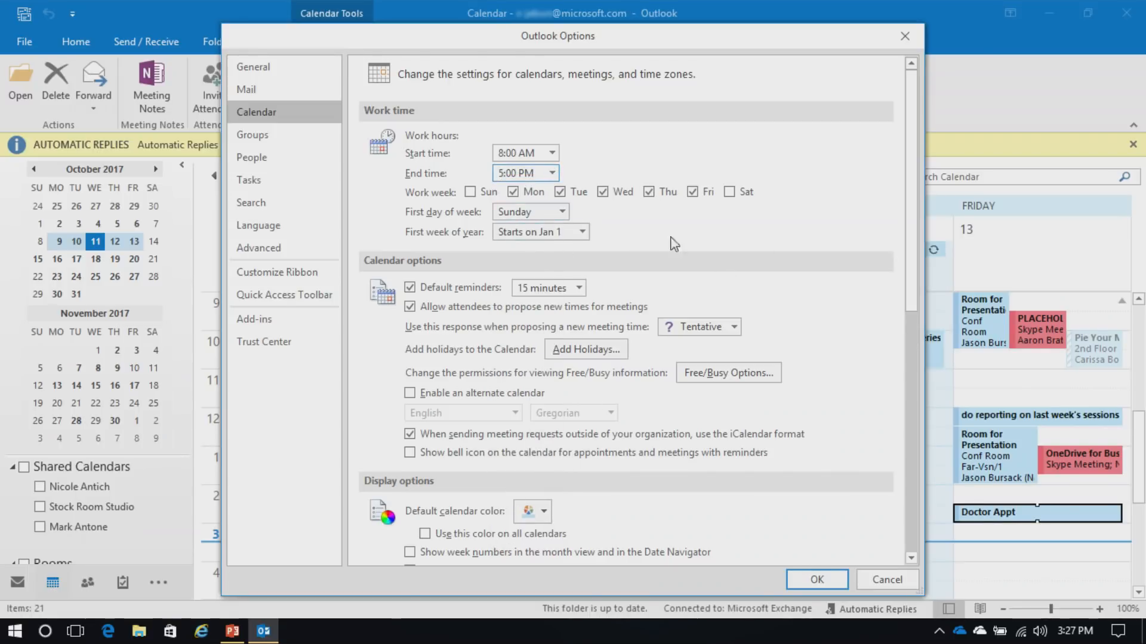
pyautogui.scroll(-2, 794, 233)
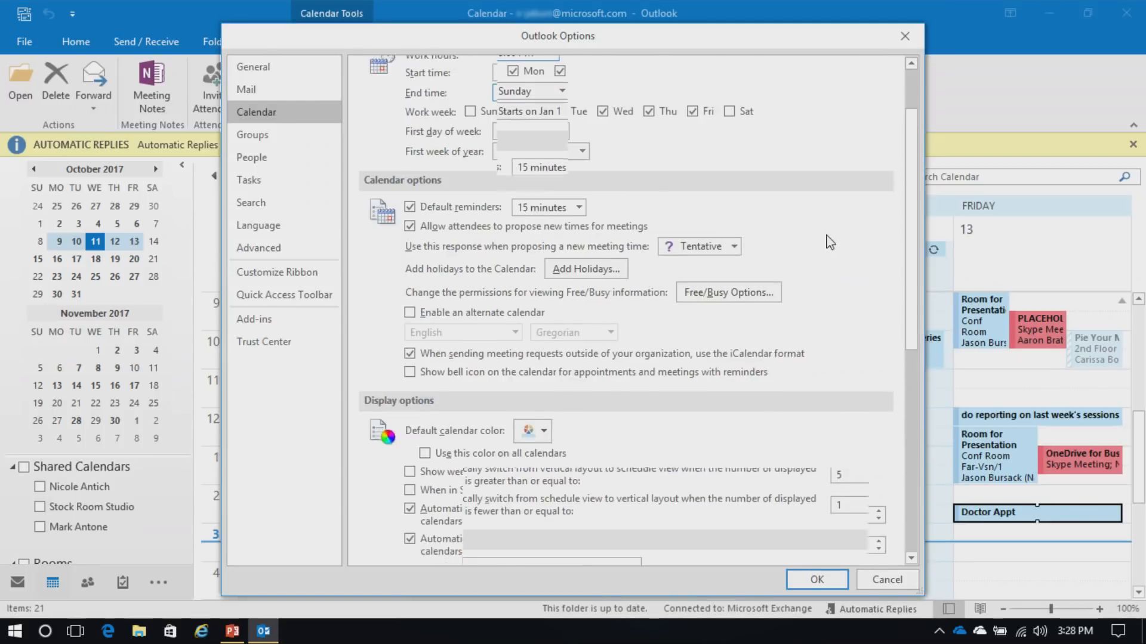
# Leave the default reminder at 15 minutes, cancel Add Holidays, and close Outlook Options
pyautogui.scroll(-1, 832, 244)
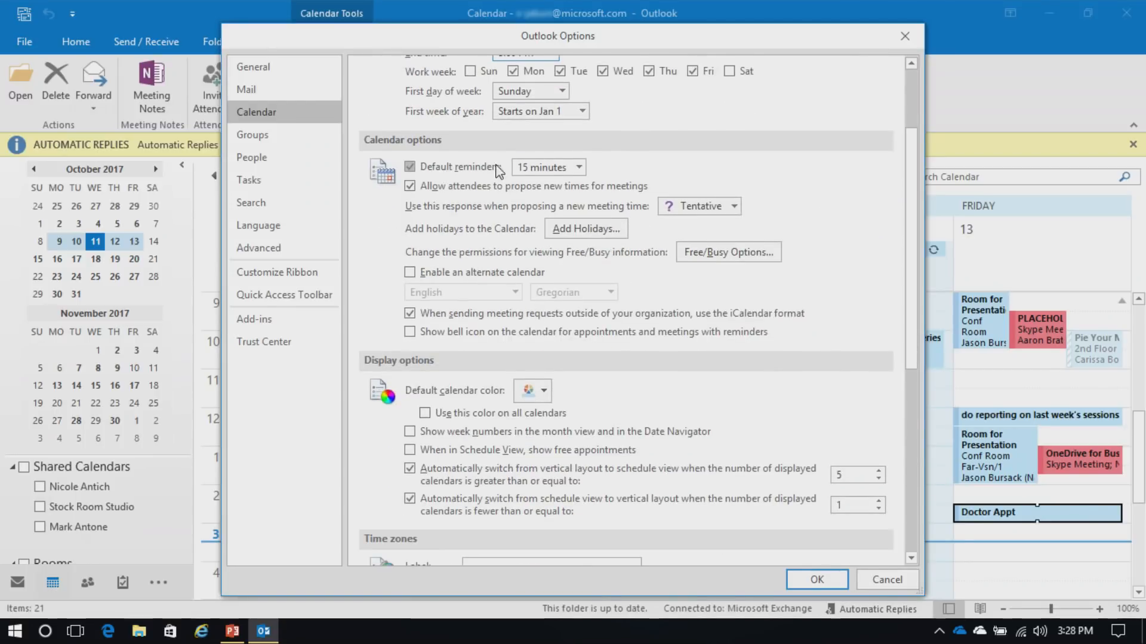
pyautogui.click(579, 168)
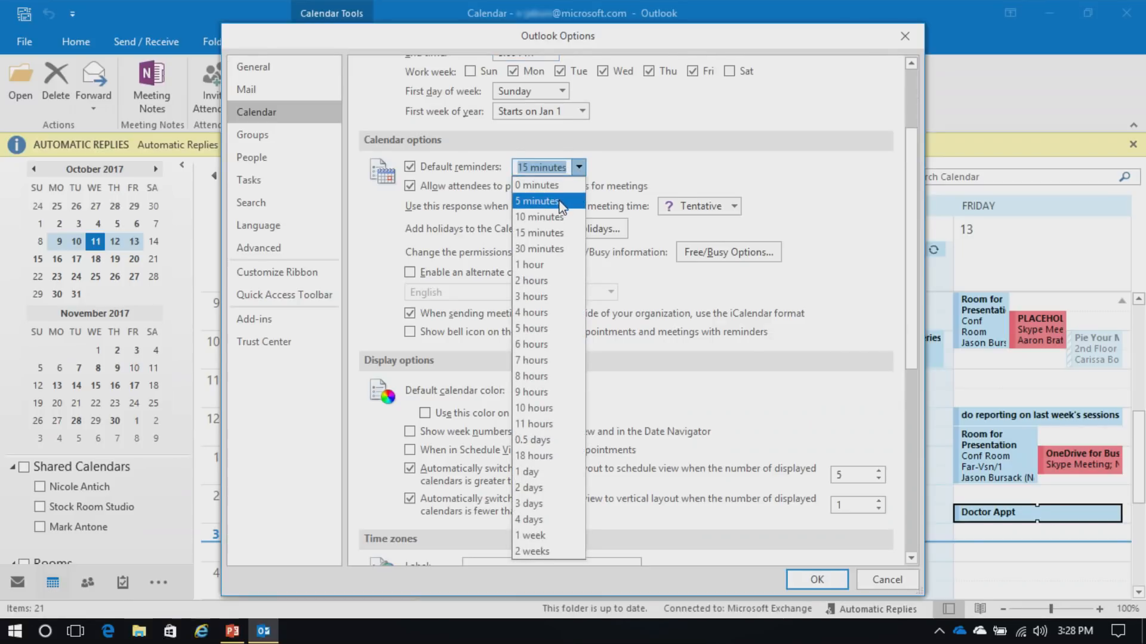
pyautogui.click(669, 178)
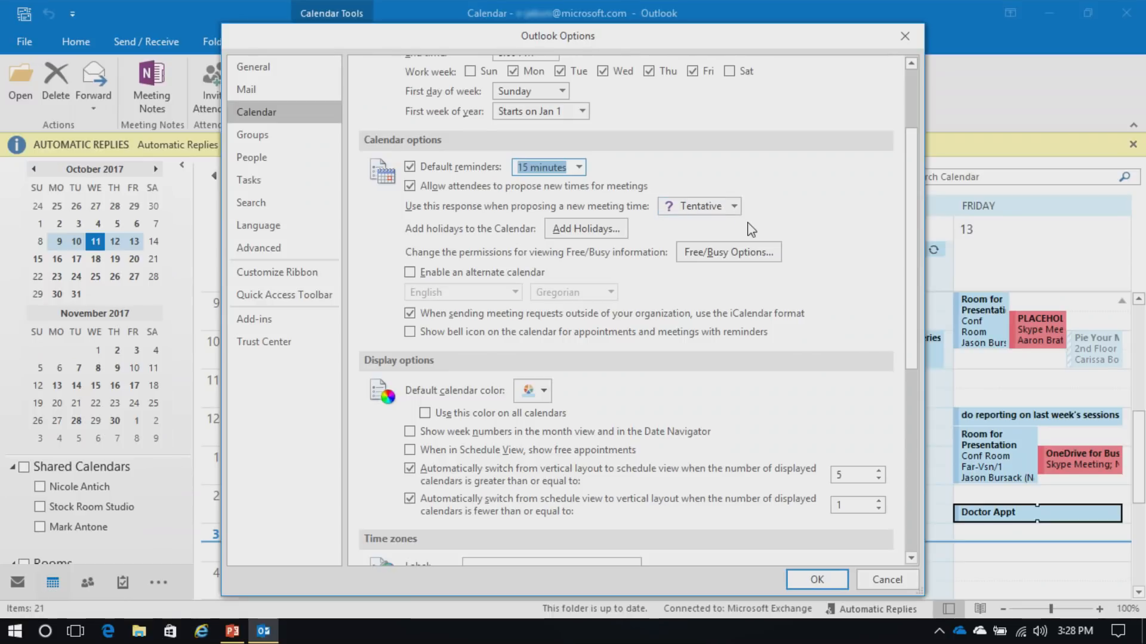
pyautogui.click(597, 231)
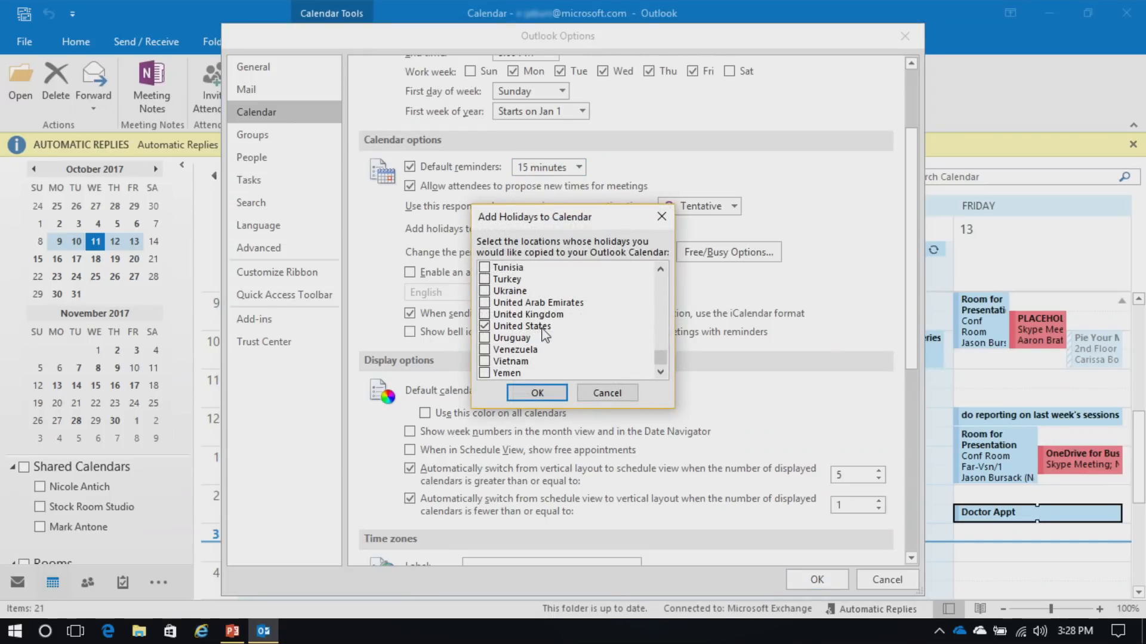
pyautogui.click(614, 395)
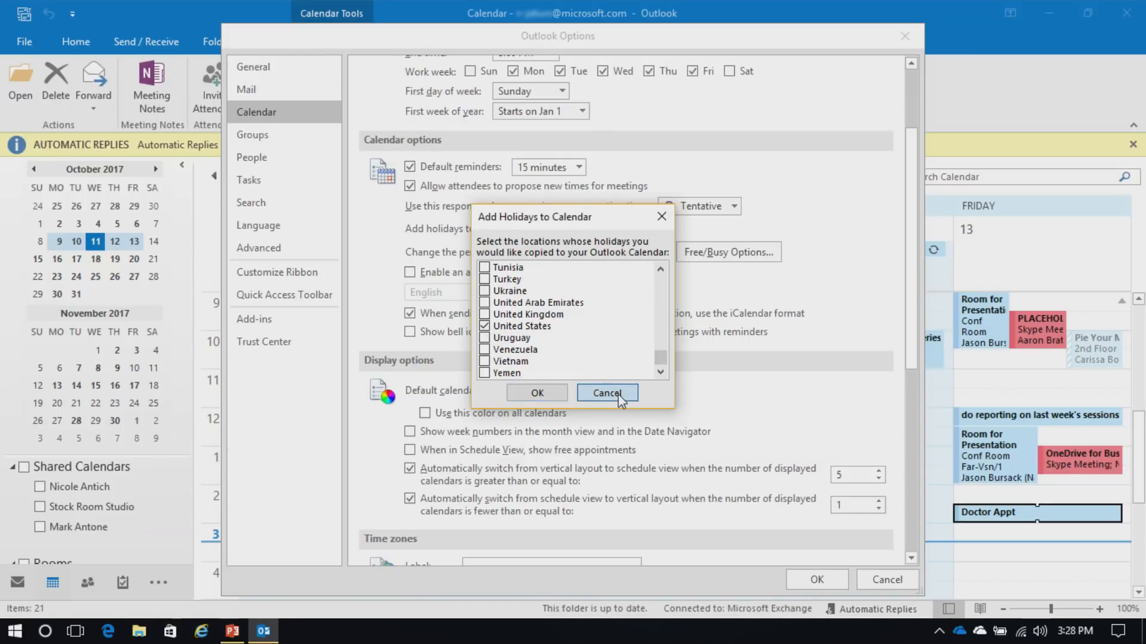
pyautogui.click(888, 579)
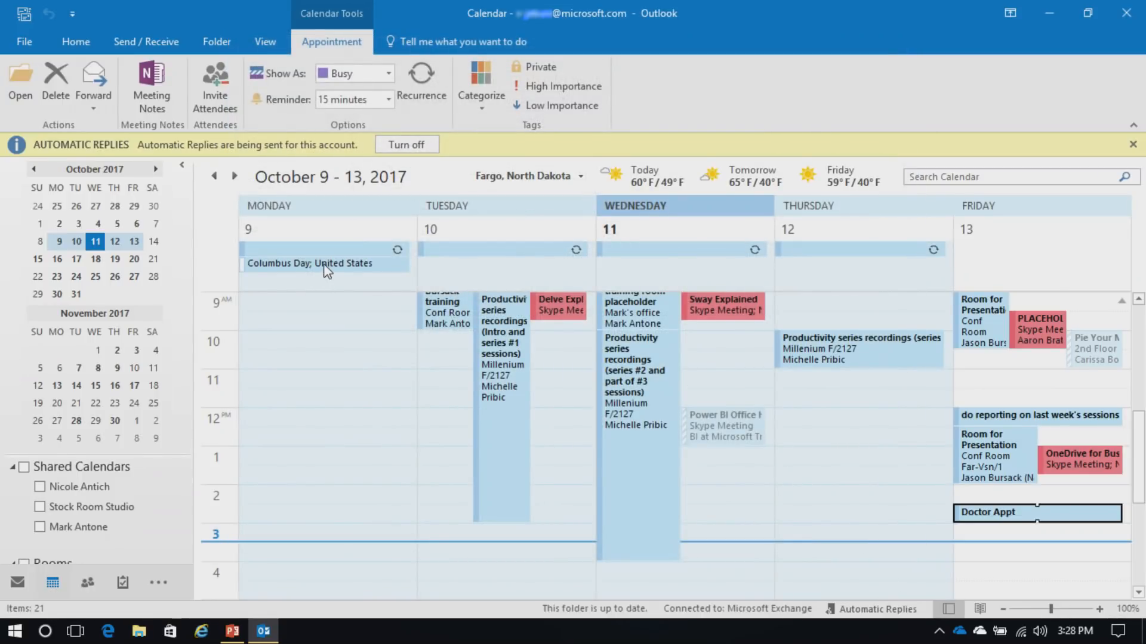
# Reopen Outlook Options on the Calendar settings page
pyautogui.moveTo(323, 271)
pyautogui.click(26, 39)
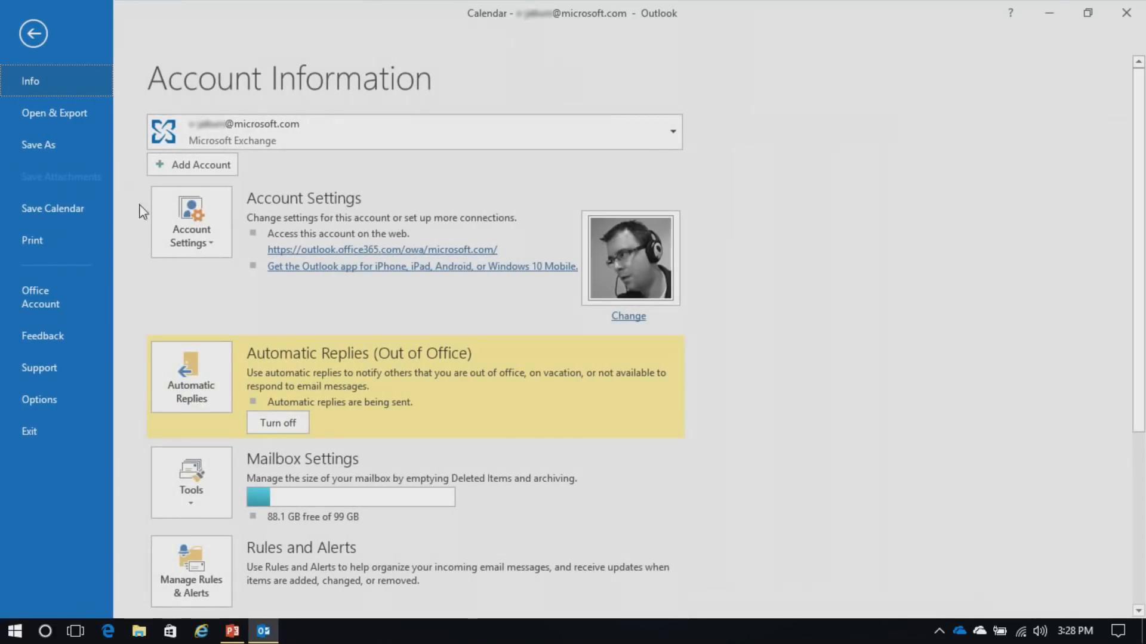
pyautogui.click(52, 403)
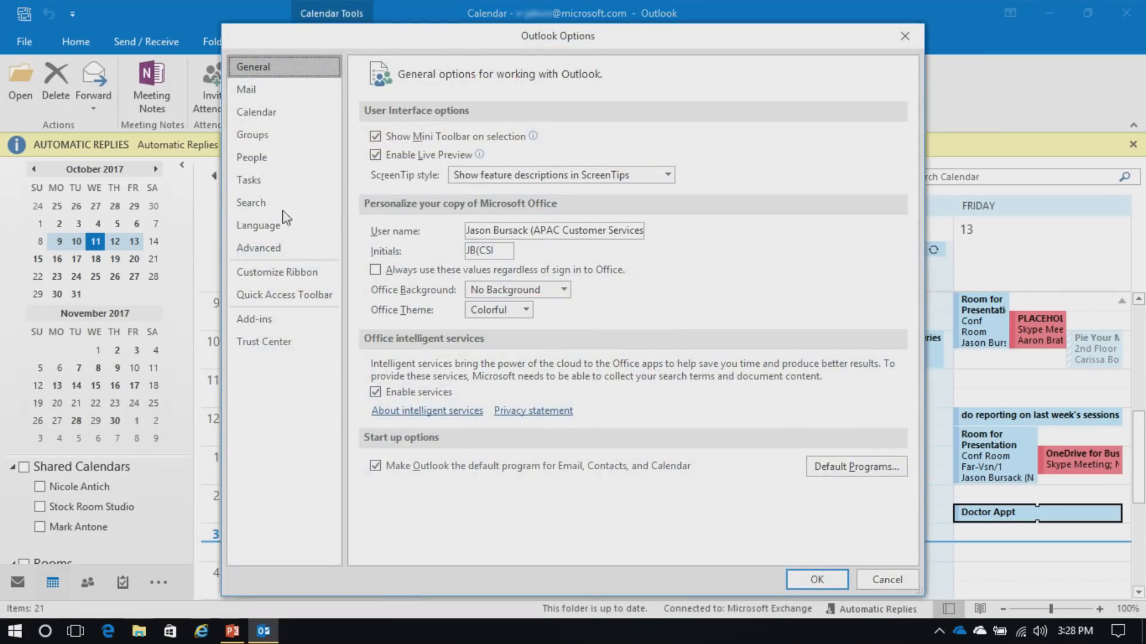
pyautogui.click(273, 114)
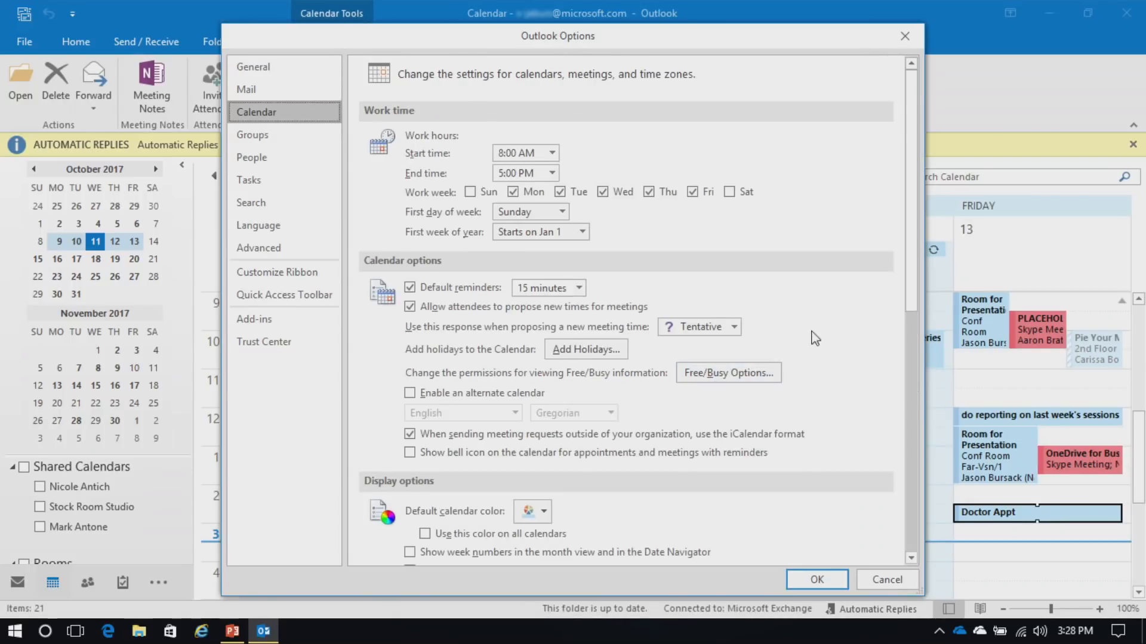
pyautogui.scroll(-3, 831, 337)
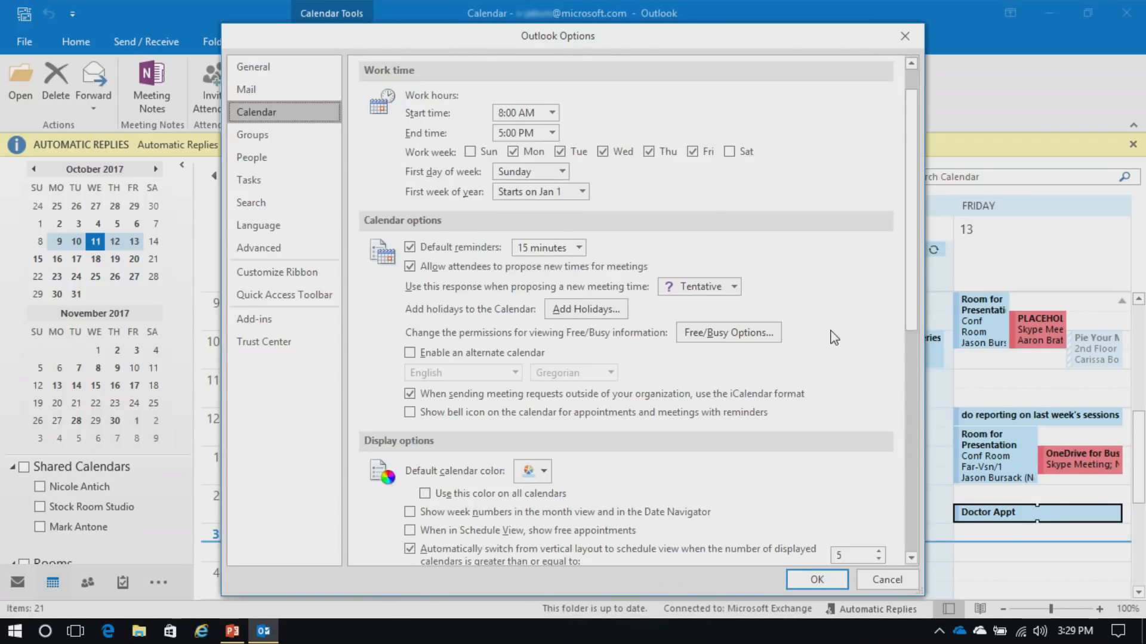
pyautogui.scroll(-2, 834, 337)
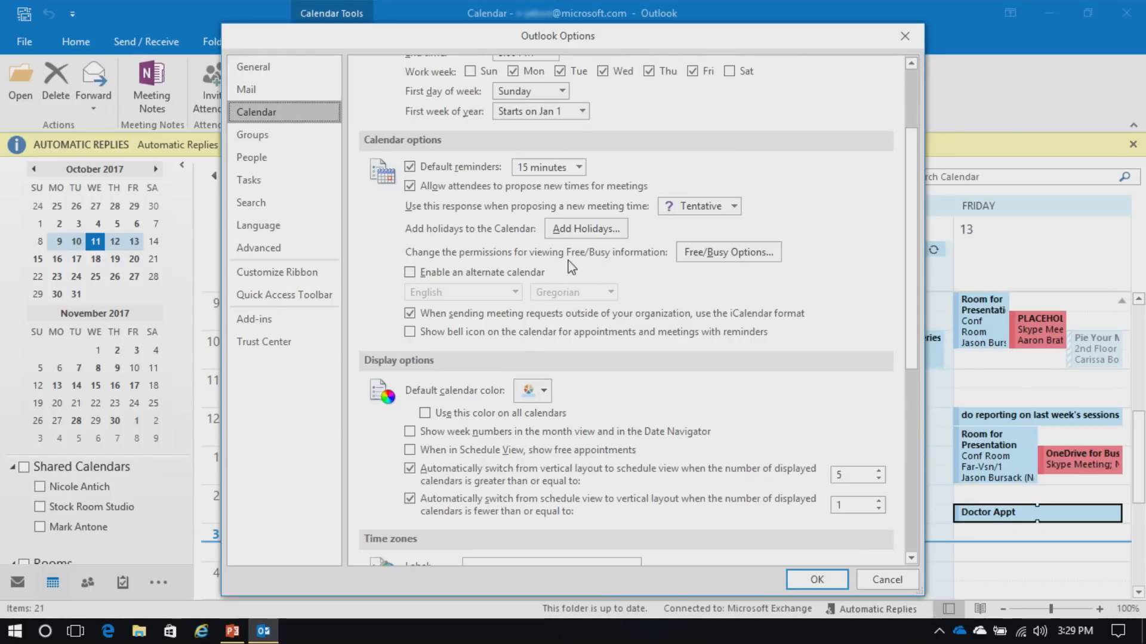
# View the free/busy permissions and cancel without changing anything
pyautogui.click(719, 255)
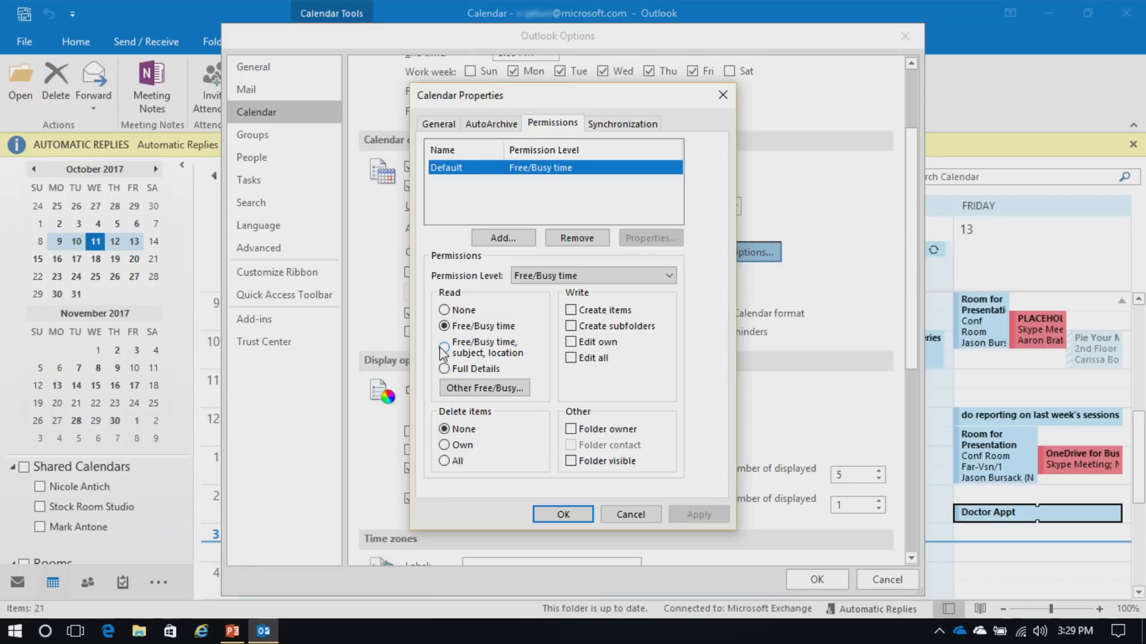
pyautogui.click(639, 518)
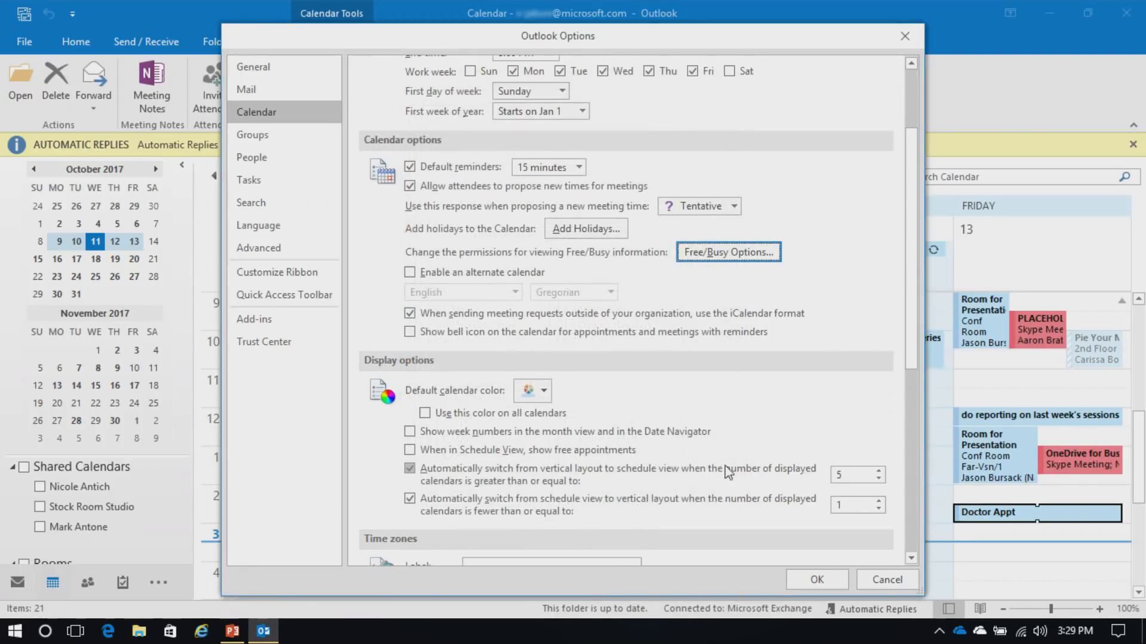
pyautogui.moveTo(910, 295); pyautogui.dragTo(919, 372)
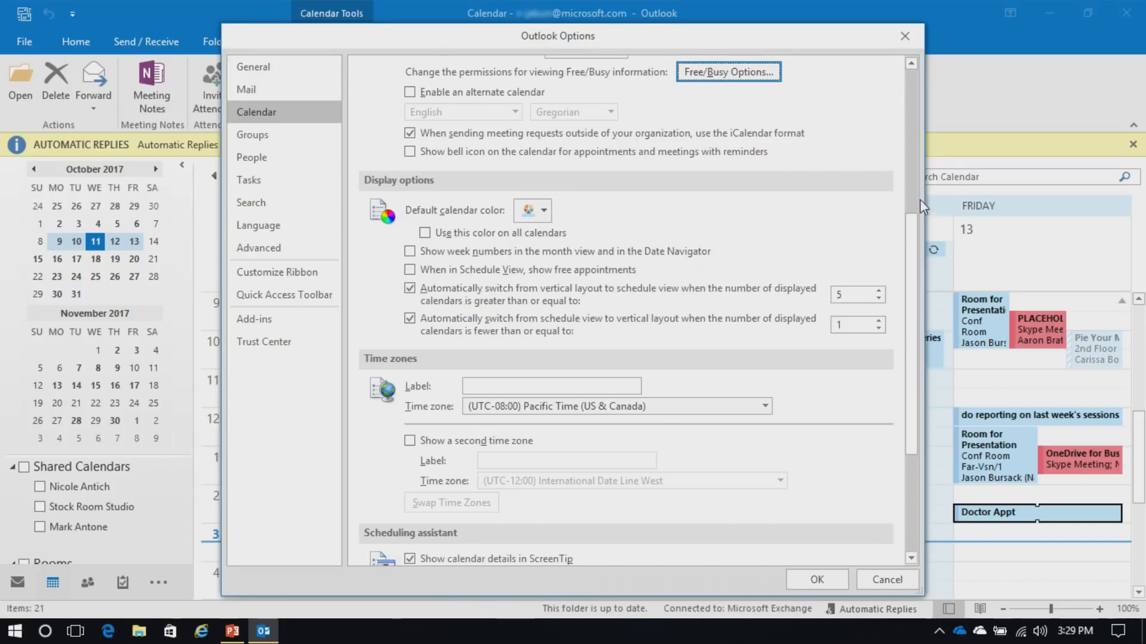
# Set the main time zone to Central Time (CT) with Pacific Time (PT) as second zone
pyautogui.moveTo(917, 224); pyautogui.dragTo(938, 338)
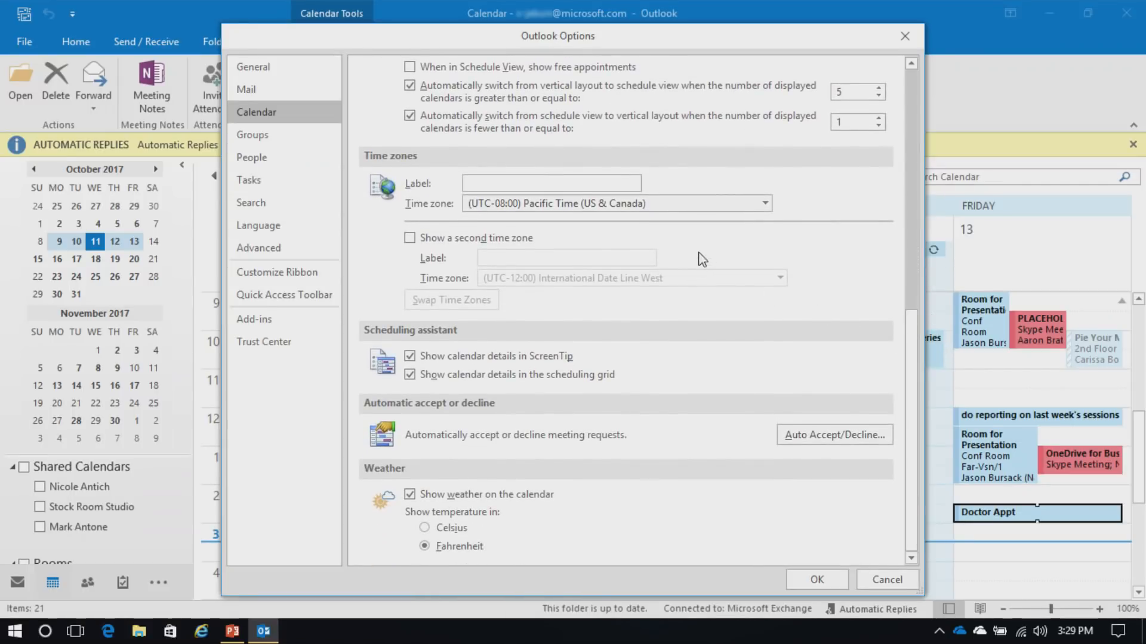
pyautogui.click(638, 206)
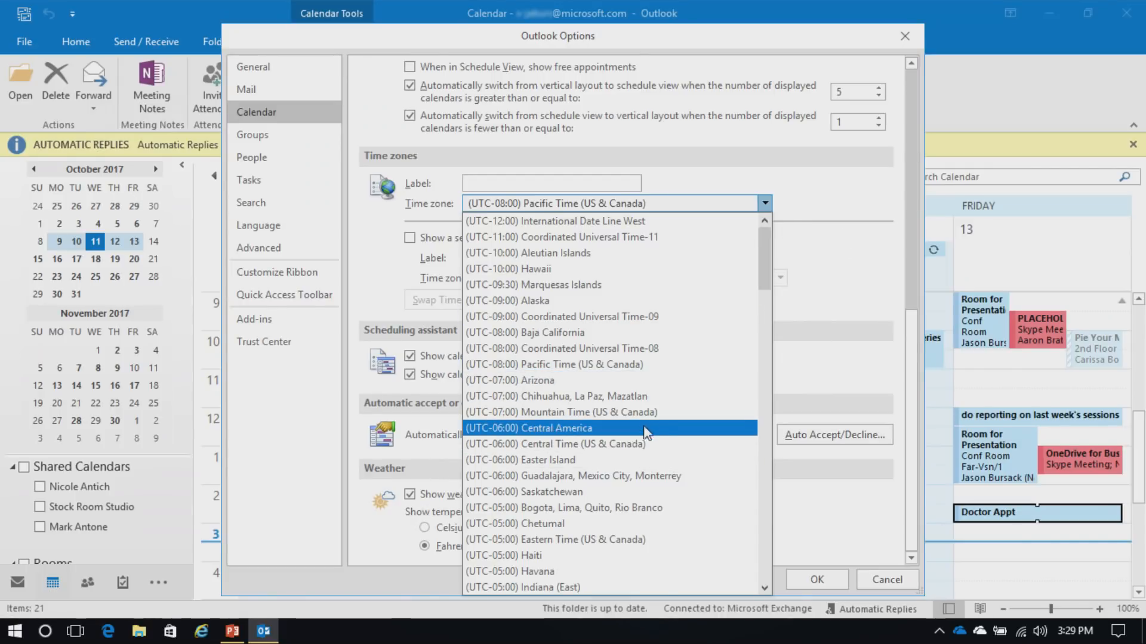
pyautogui.click(628, 448)
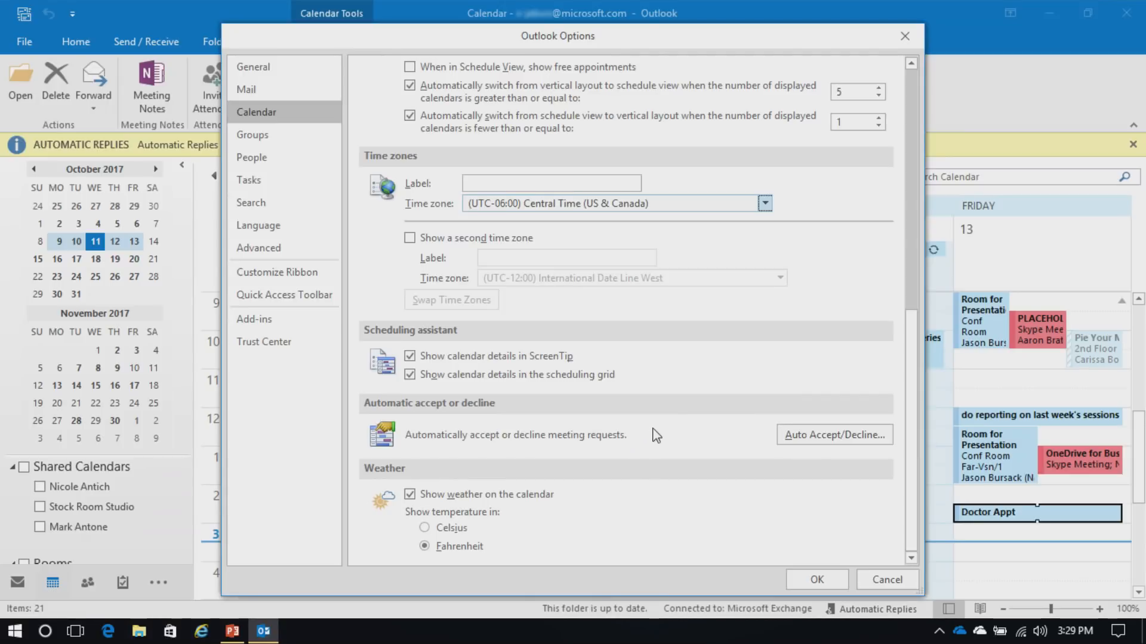
pyautogui.click(410, 238)
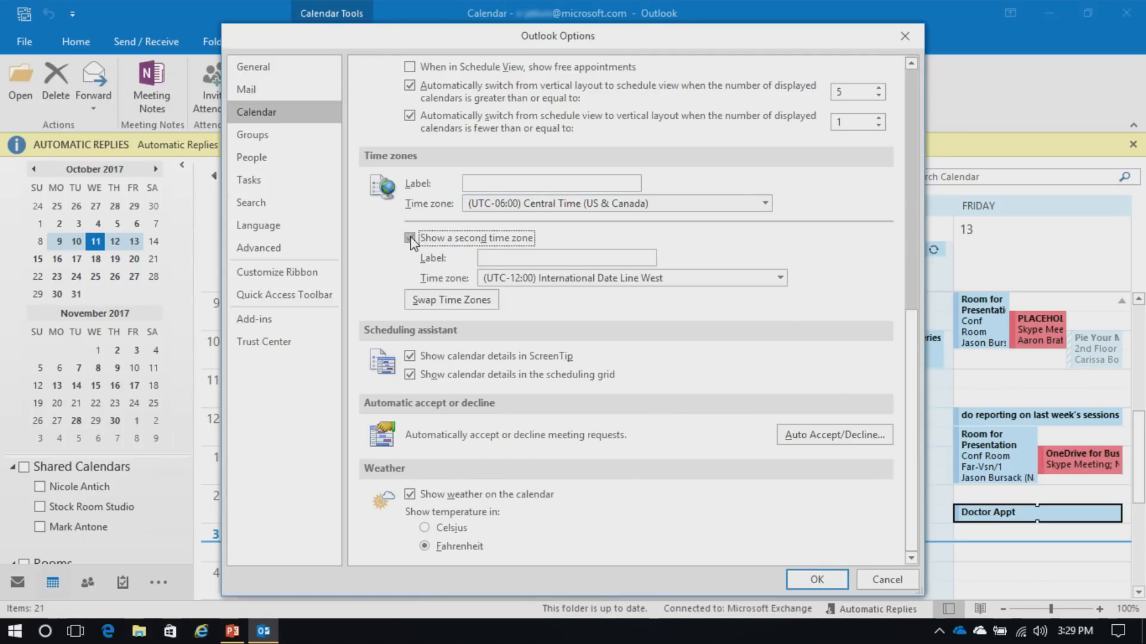
pyautogui.click(564, 278)
pyautogui.click(627, 439)
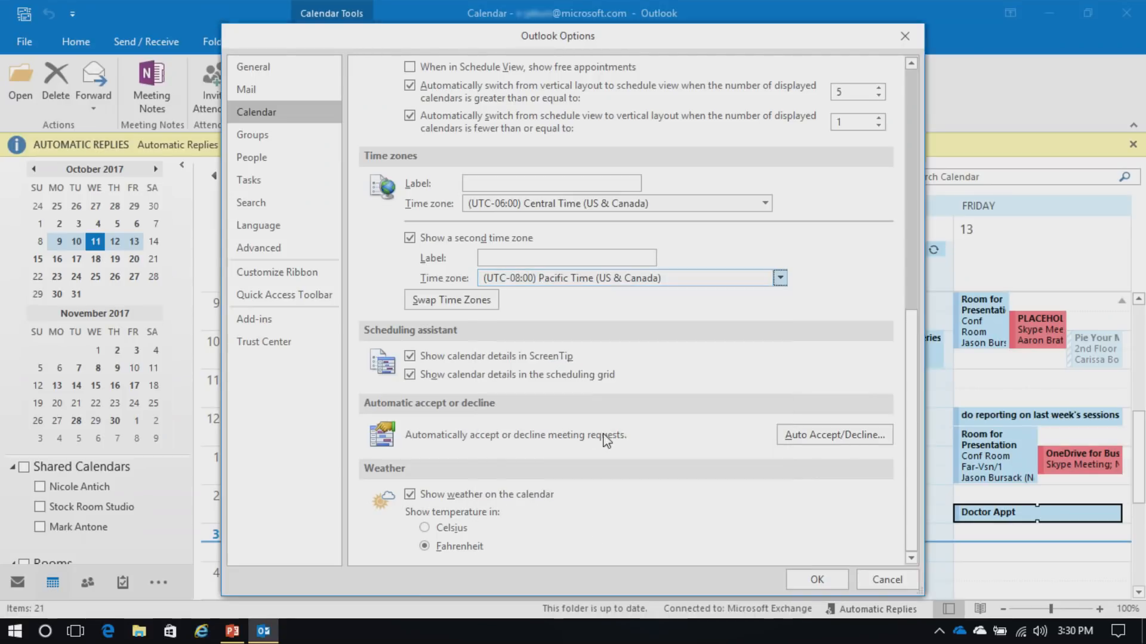
pyautogui.click(556, 180)
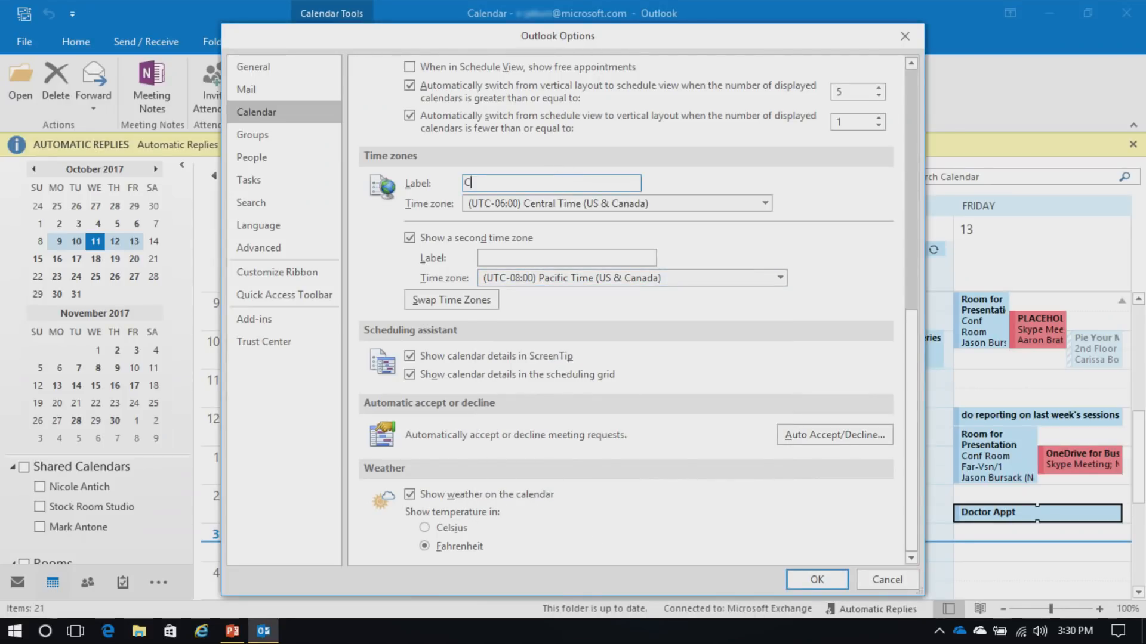
pyautogui.click(507, 256)
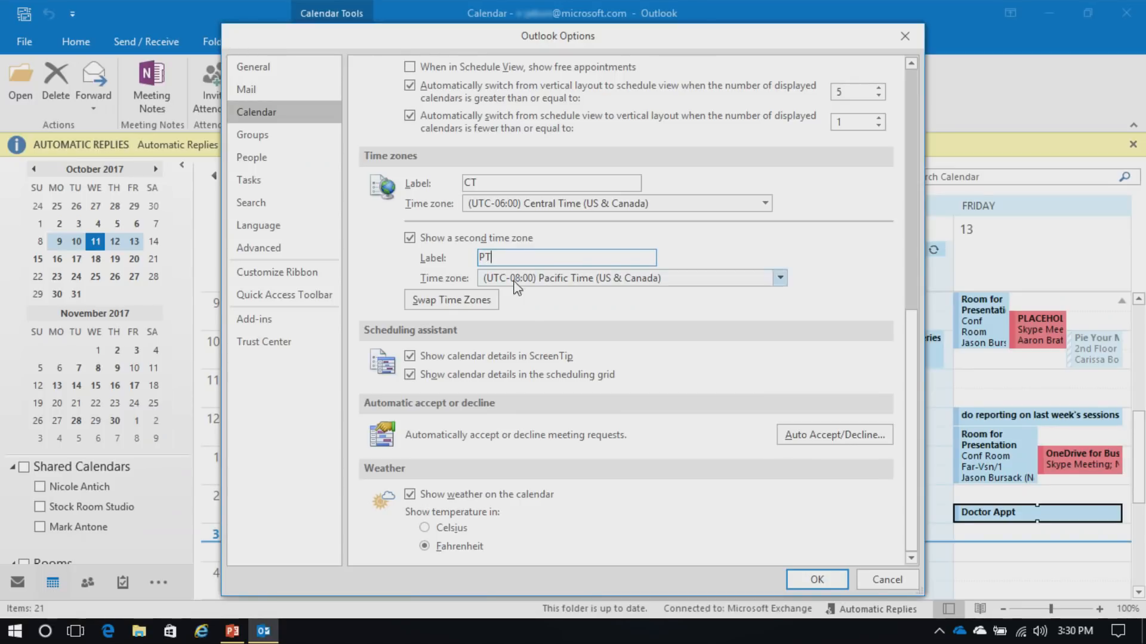
pyautogui.click(825, 582)
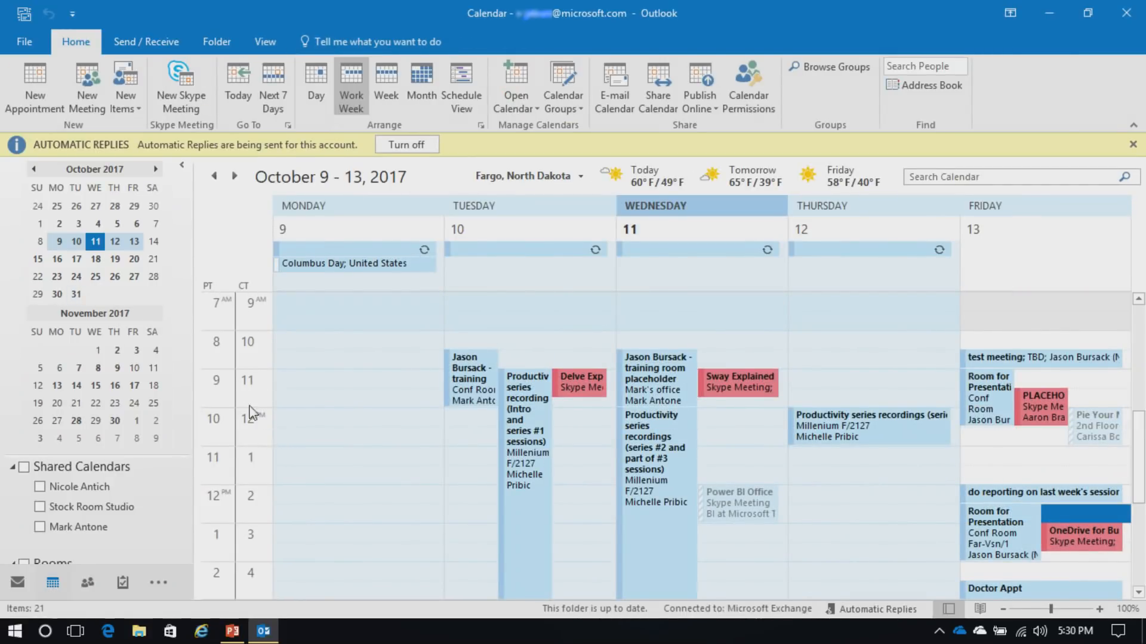
# Reopen Outlook Options on the Calendar settings
pyautogui.click(27, 41)
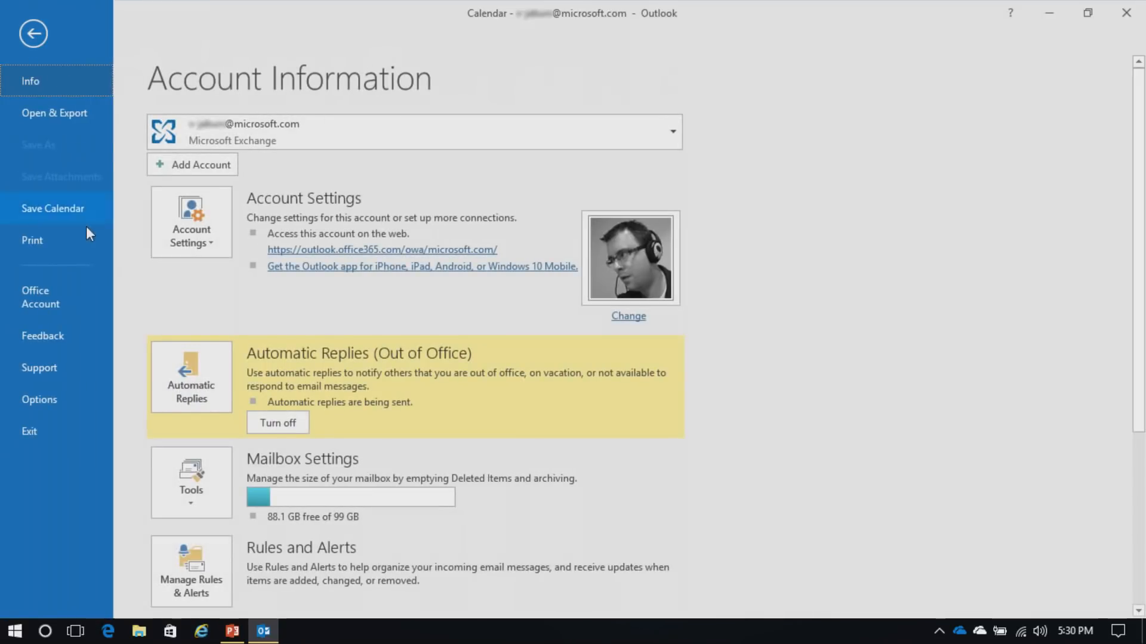
pyautogui.click(56, 399)
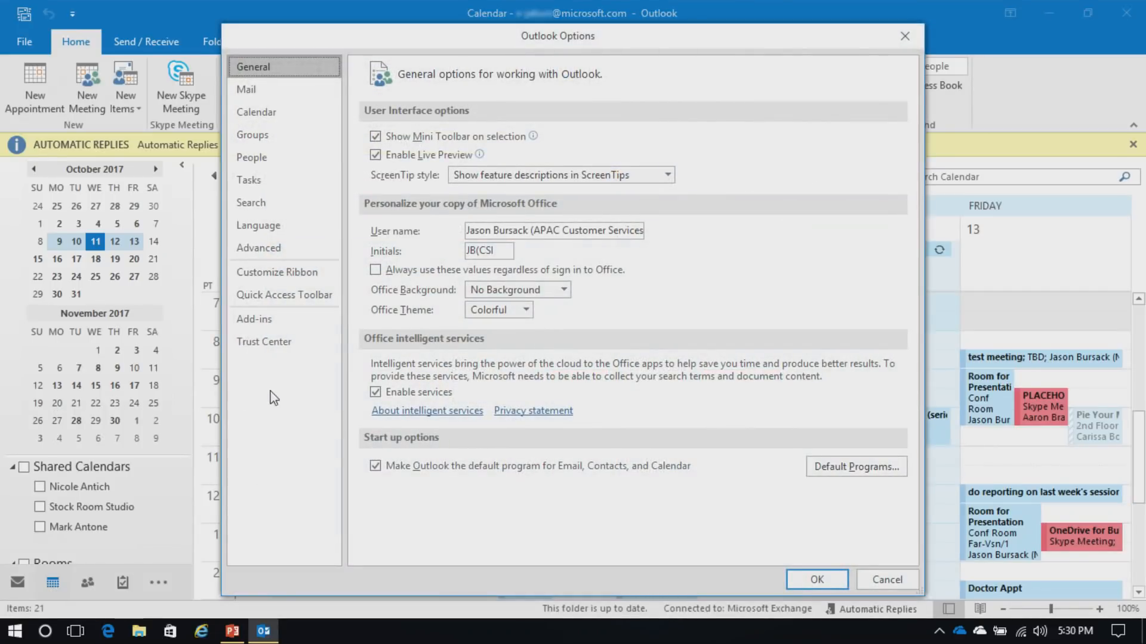
pyautogui.click(251, 113)
pyautogui.moveTo(914, 250); pyautogui.dragTo(926, 471)
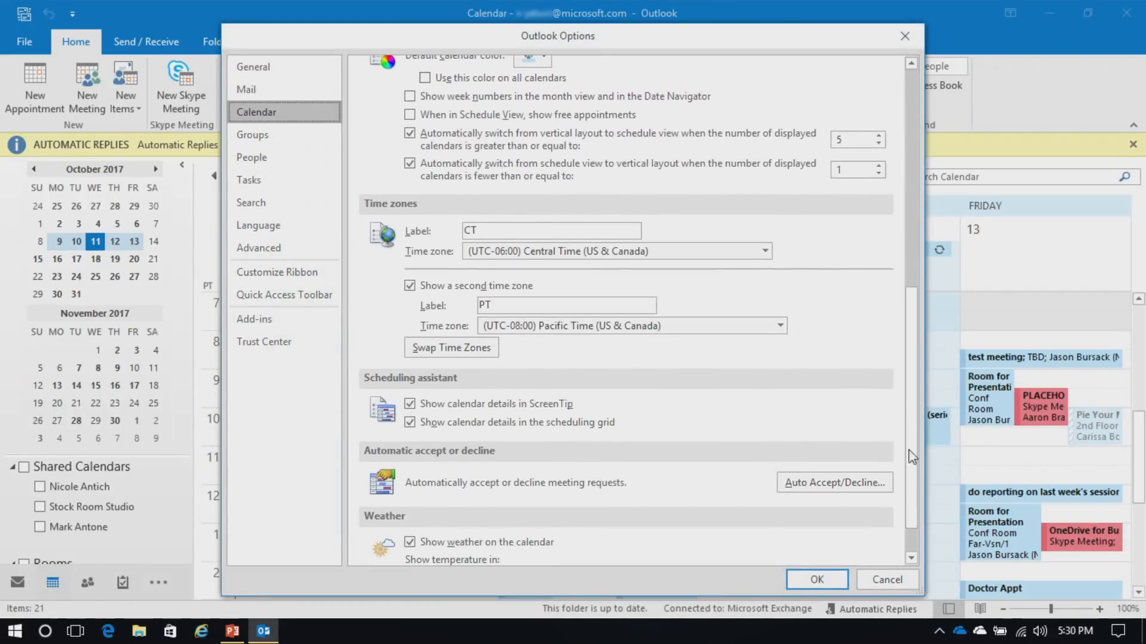
# Turn off the second time zone and switch the main zone to Pacific Time, then cancel
pyautogui.click(410, 286)
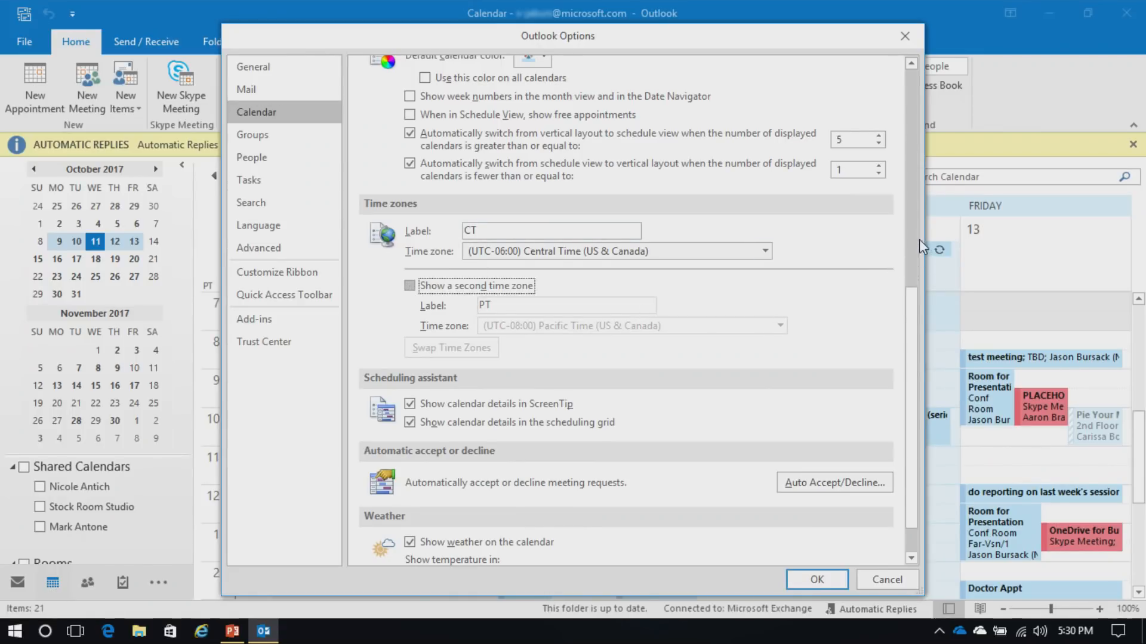
pyautogui.click(763, 253)
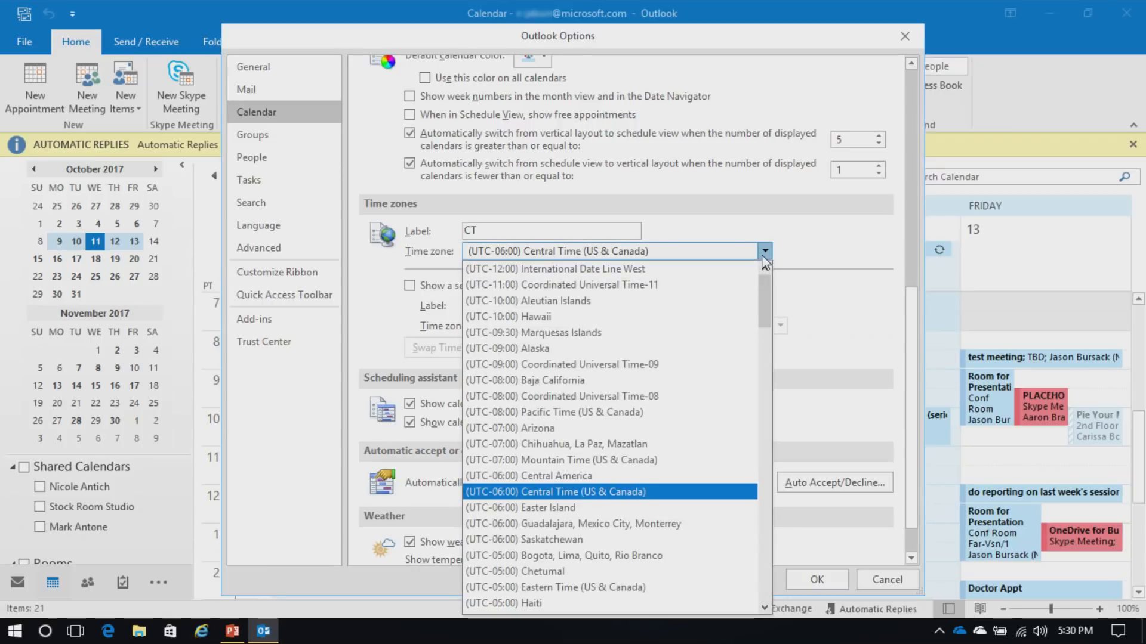
pyautogui.click(645, 412)
pyautogui.moveTo(916, 303); pyautogui.dragTo(919, 337)
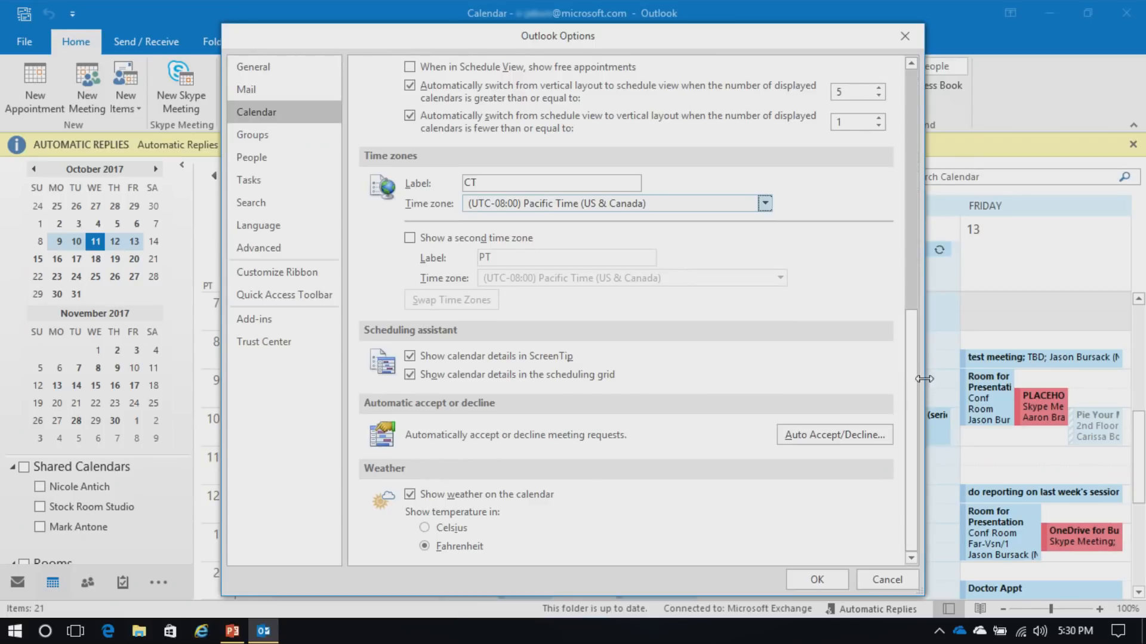
pyautogui.click(409, 495)
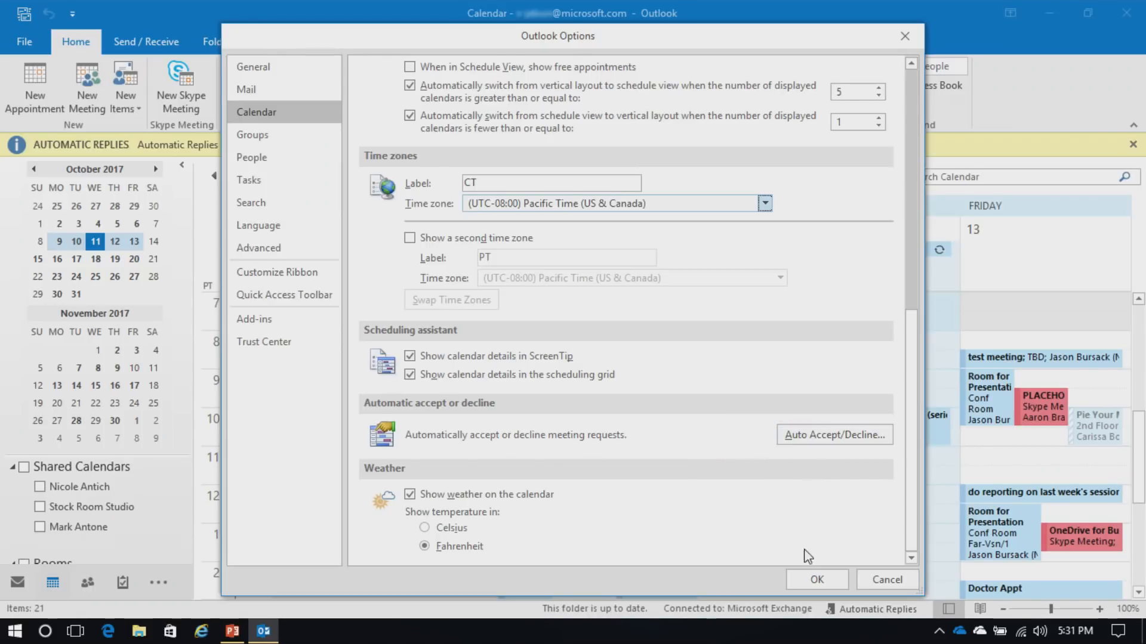
pyautogui.click(885, 582)
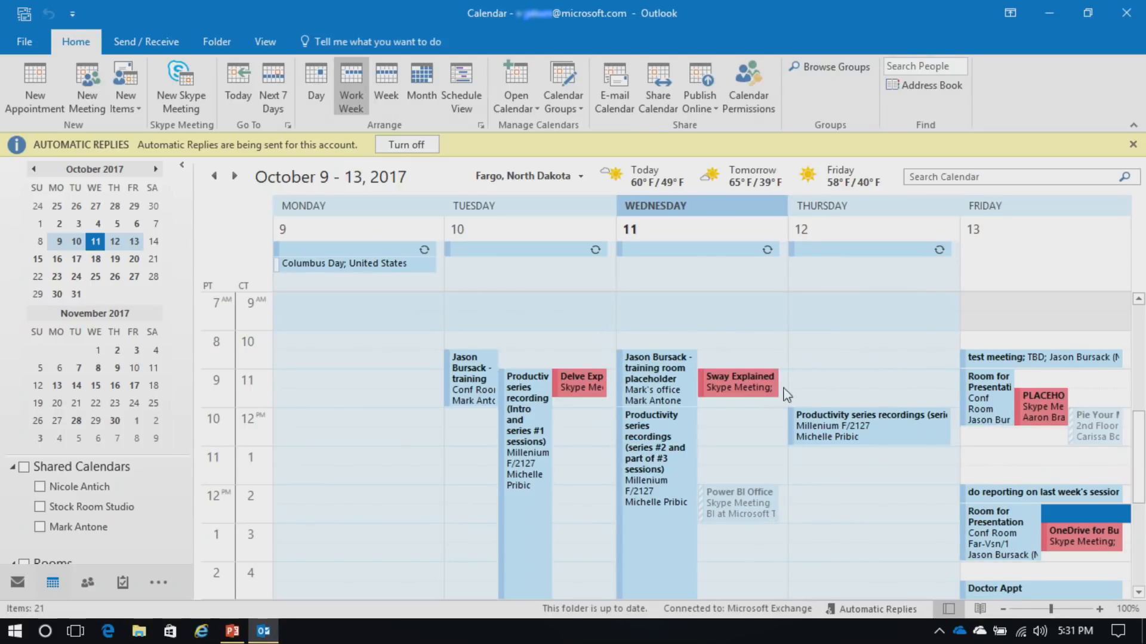
# Preview appointment details, including Thursday's Productivity series recordings meeting at 10 AM PT
pyautogui.moveTo(749, 386)
pyautogui.moveTo(1043, 414)
# Categorize Thursday's Productivity series recordings meeting as Must Attend
pyautogui.rightClick(828, 425)
pyautogui.moveTo(873, 374)
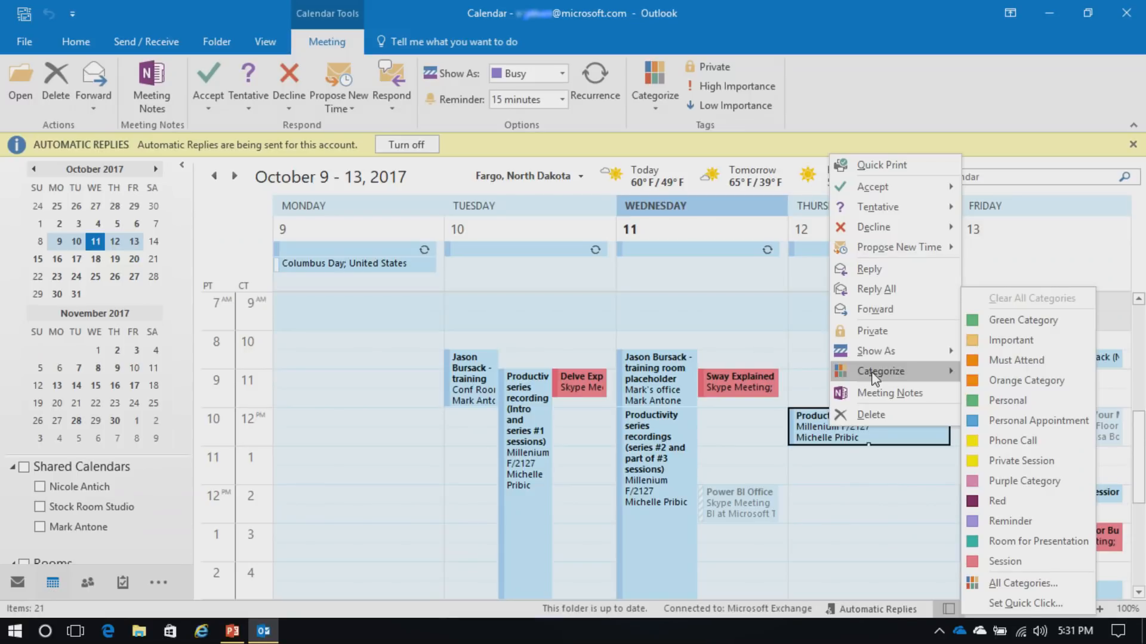
pyautogui.click(1015, 361)
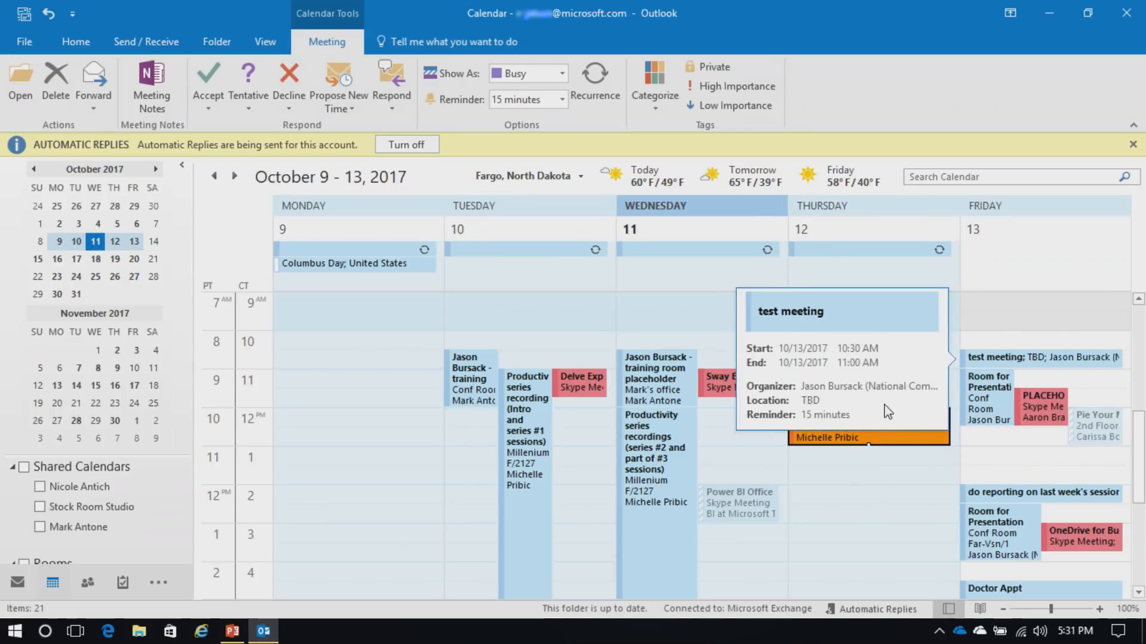
# Categorize Friday's Doctor Appt as Personal
pyautogui.rightClick(988, 592)
pyautogui.moveTo(1041, 539)
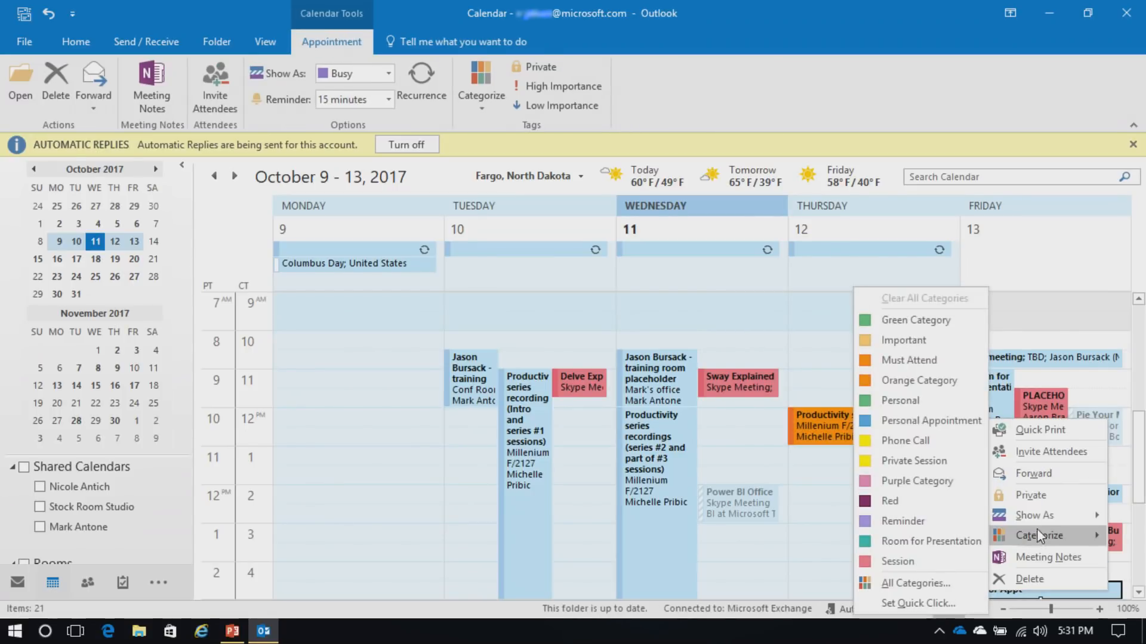
pyautogui.click(913, 401)
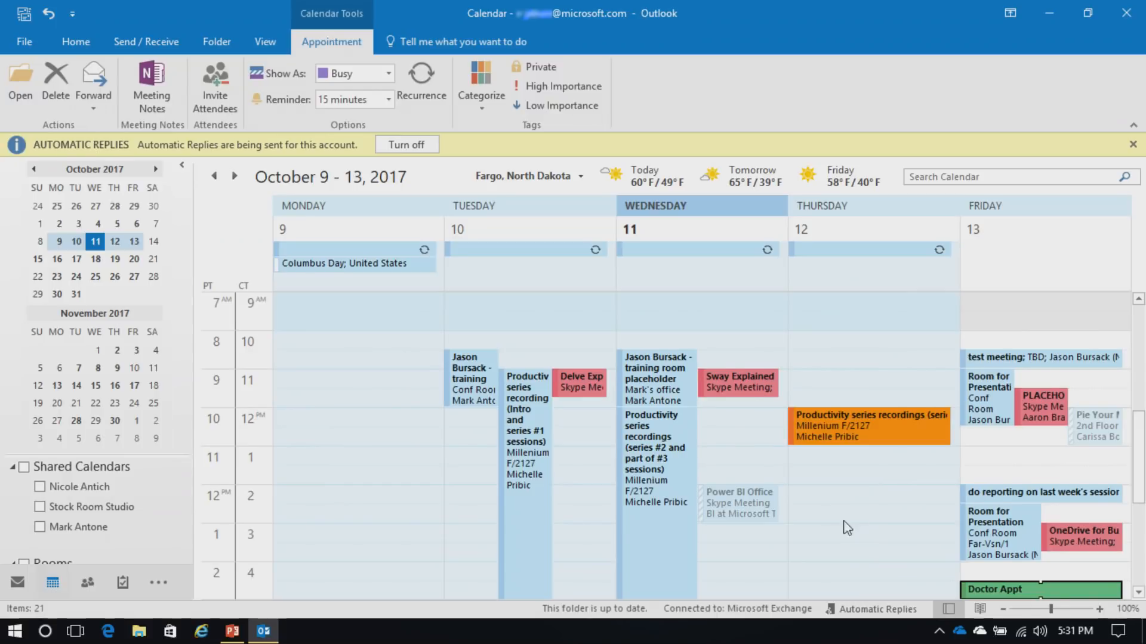
pyautogui.scroll(-4, 835, 528)
pyautogui.scroll(3, 834, 531)
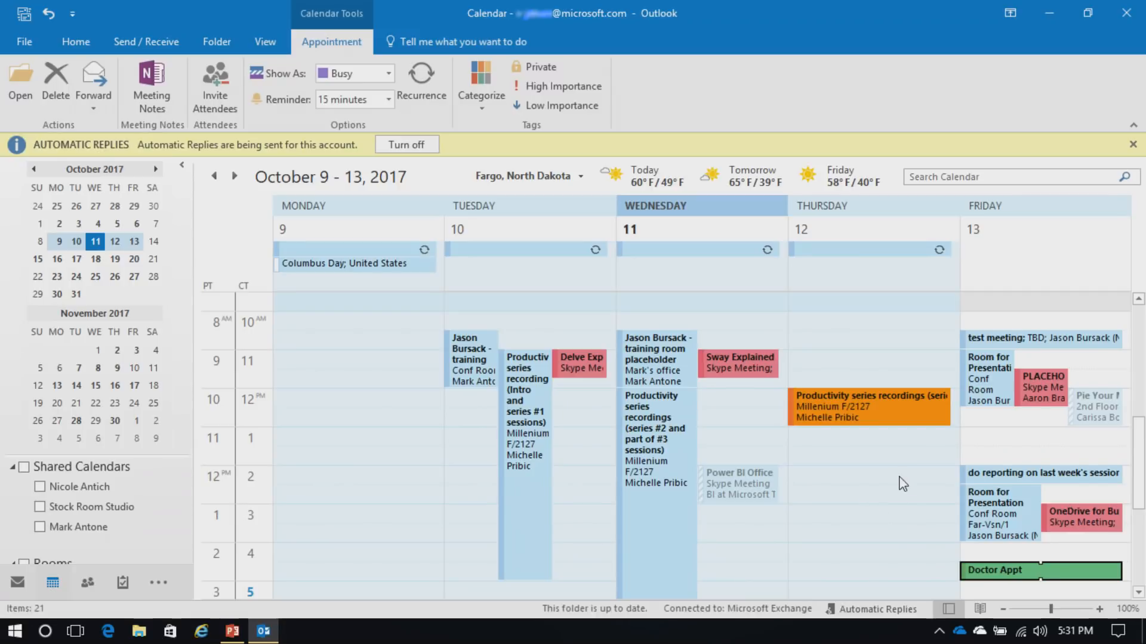
# Open the conditional formatting rules from the calendar view's advanced settings
pyautogui.rightClick(1008, 443)
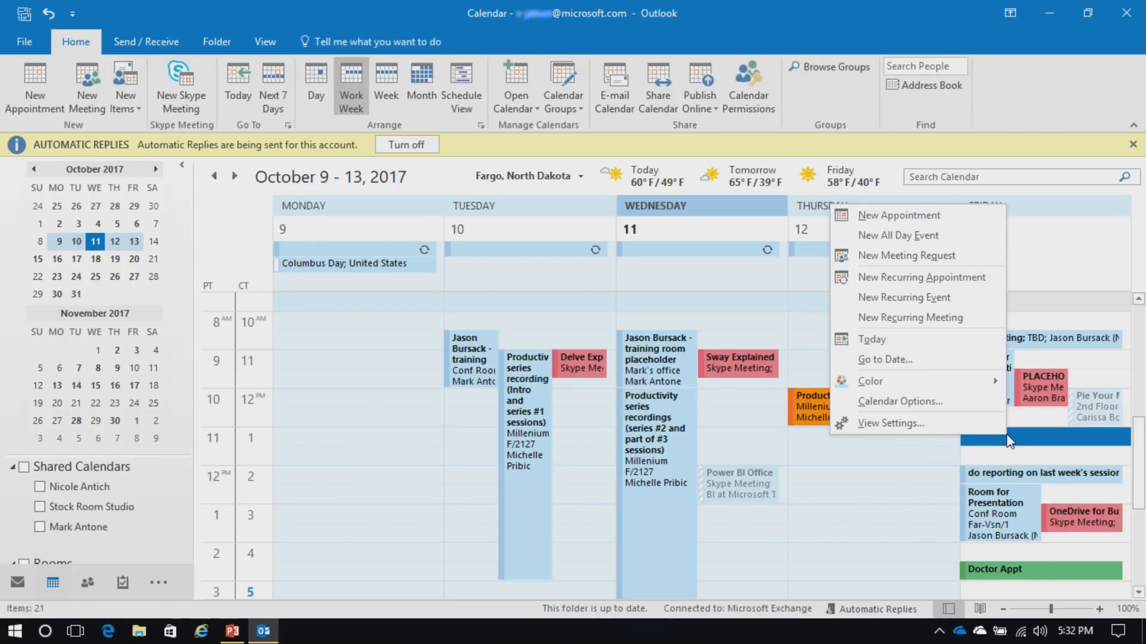
pyautogui.click(913, 424)
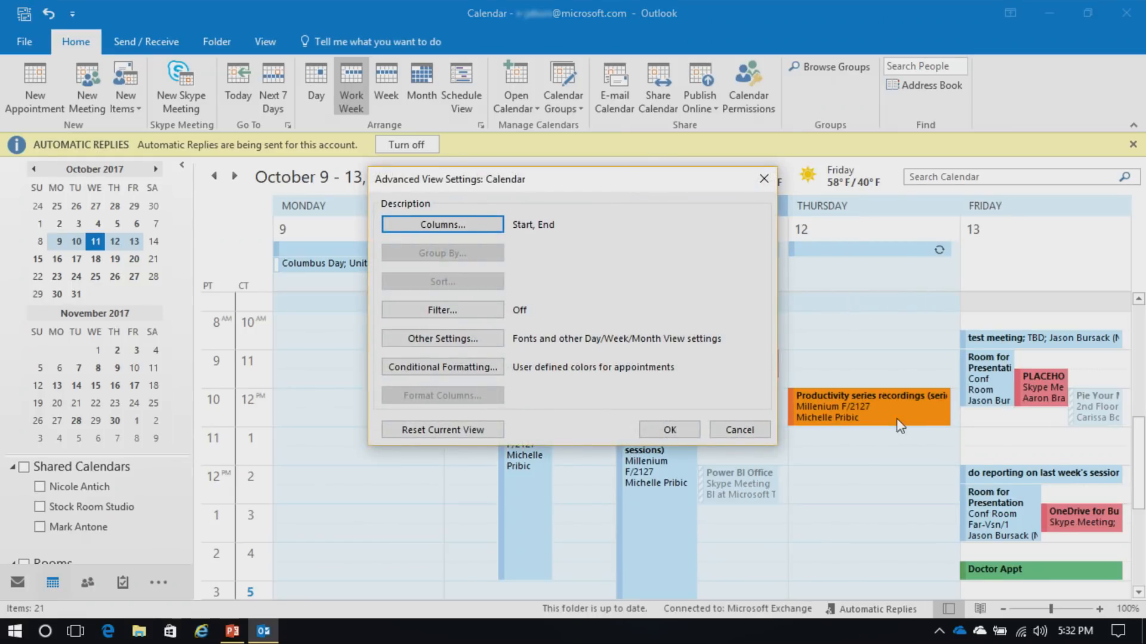
pyautogui.click(455, 370)
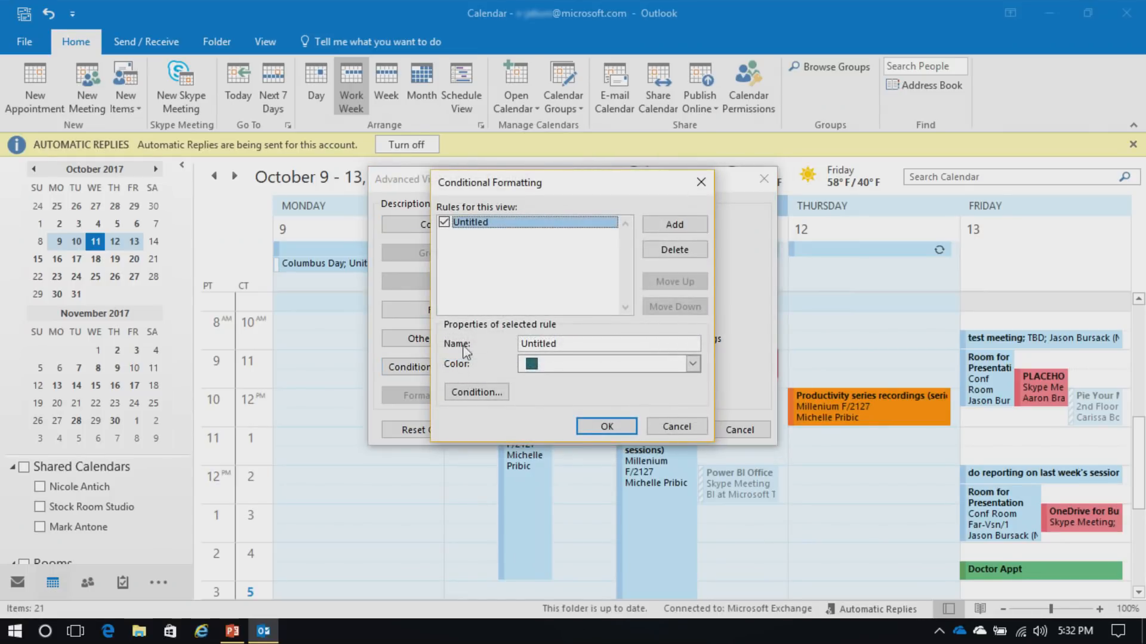
# Delete the untitled formatting rules and add one fresh rule
pyautogui.click(673, 226)
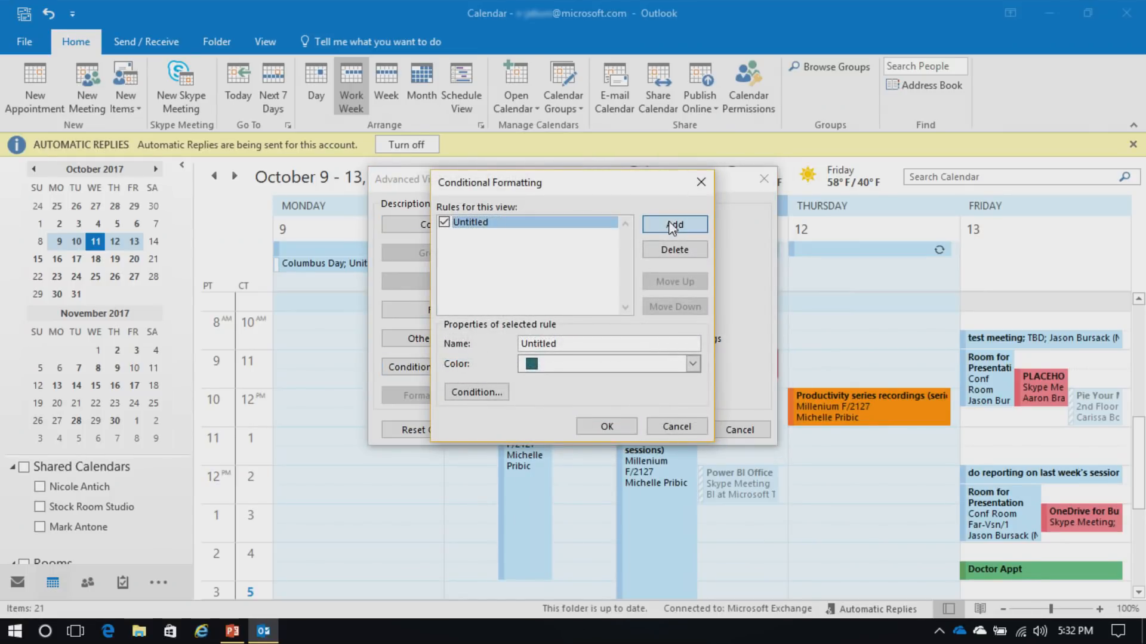
pyautogui.click(673, 225)
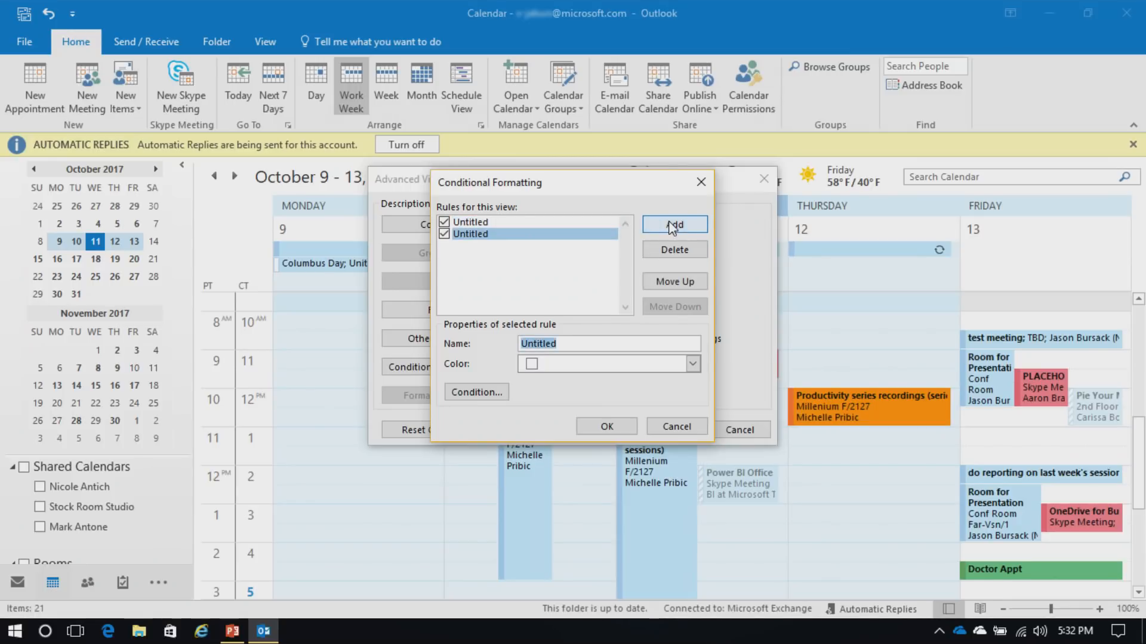
pyautogui.click(499, 394)
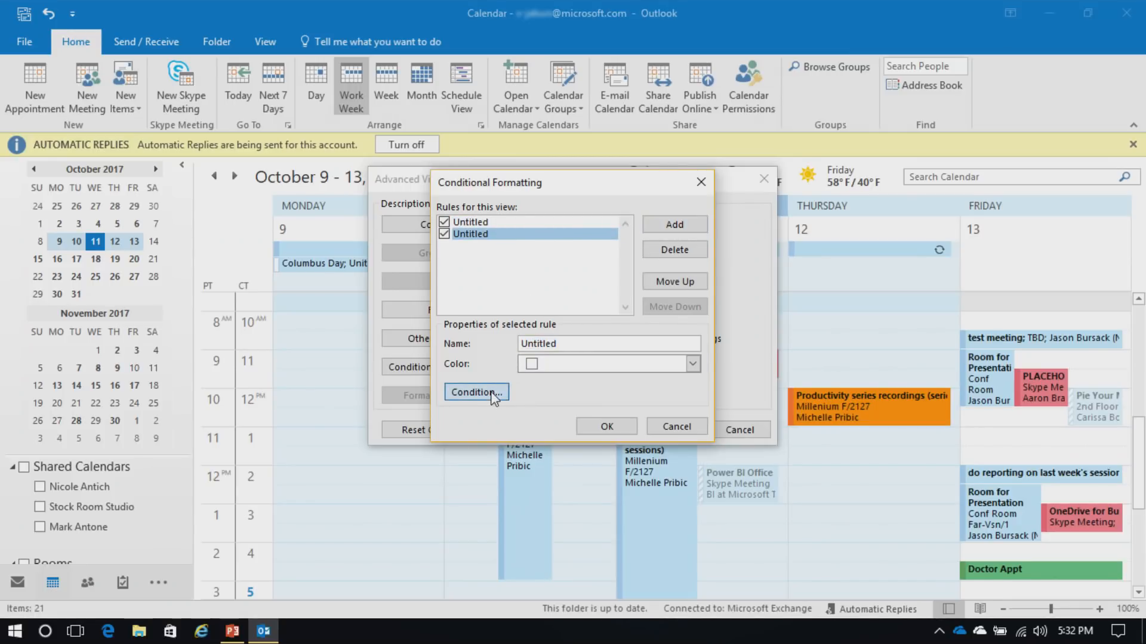
pyautogui.click(674, 250)
pyautogui.click(675, 251)
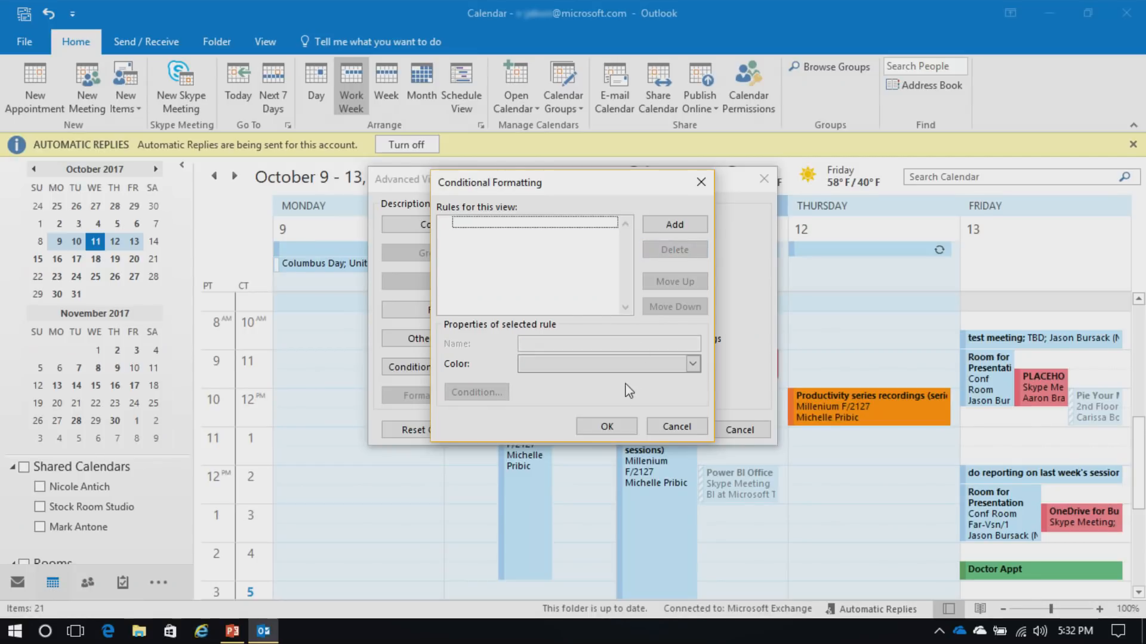
pyautogui.click(673, 224)
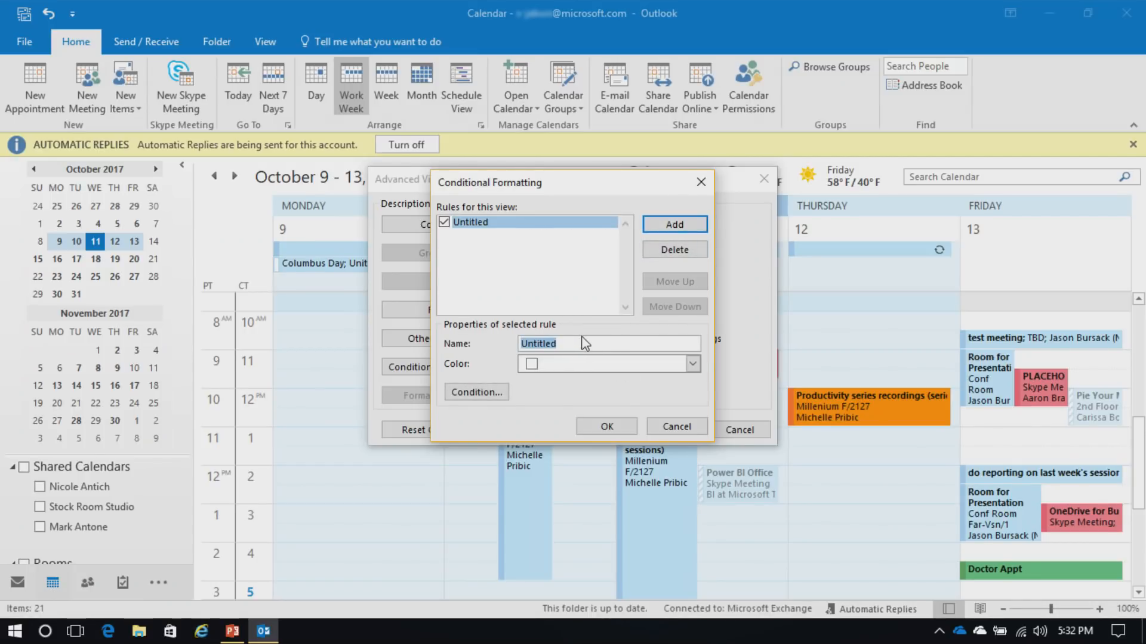
# Give the new rule the purple colour and start renaming it from 'Green' to Purple
pyautogui.write('Green')
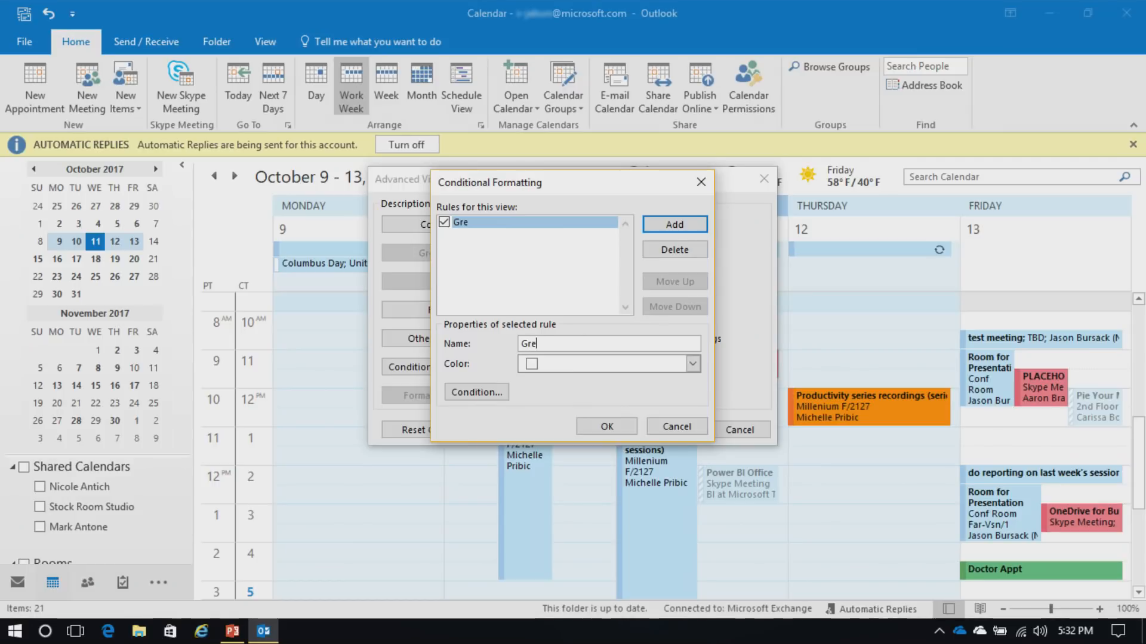
pyautogui.click(608, 370)
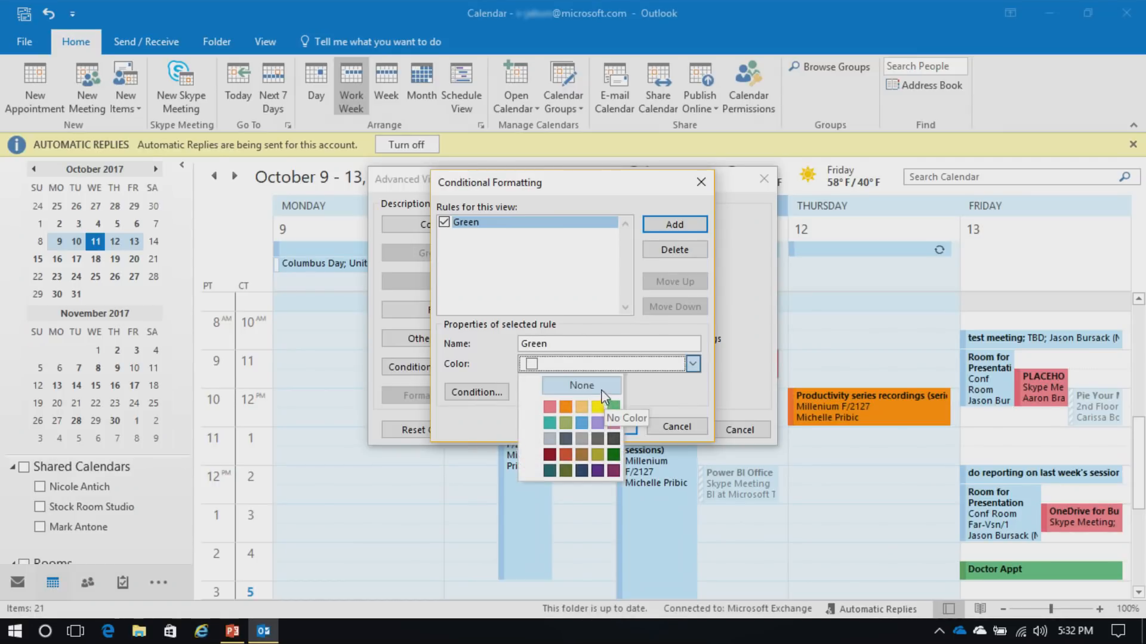
pyautogui.moveTo(567, 341); pyautogui.dragTo(498, 338)
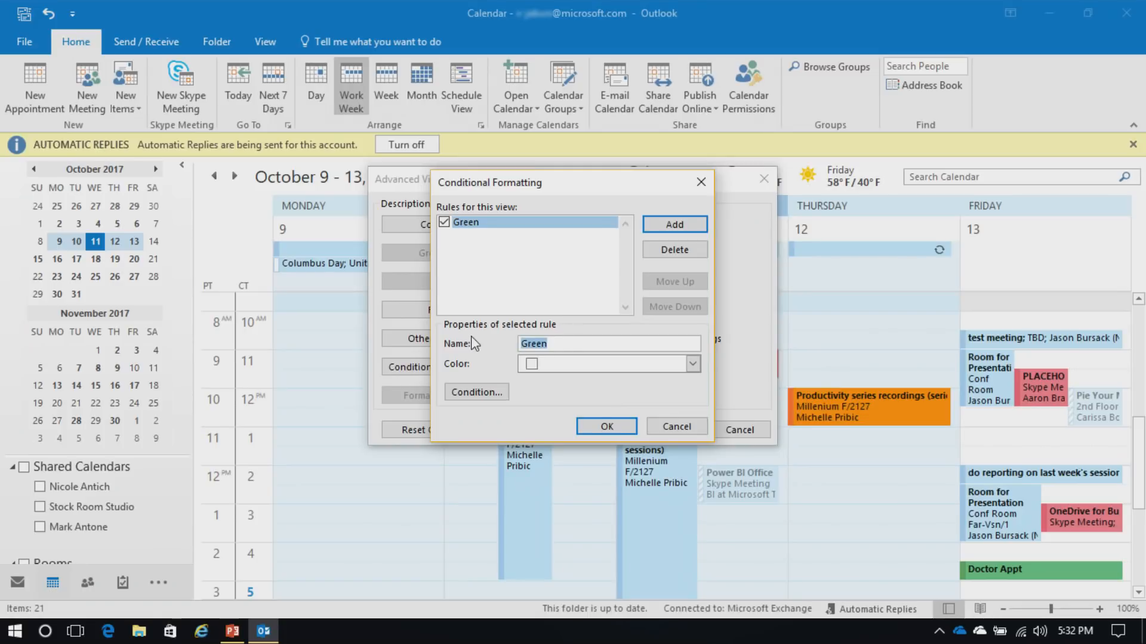
pyautogui.click(693, 364)
pyautogui.click(614, 471)
pyautogui.doubleClick(570, 343)
pyautogui.write('Purple')
# Set the Purple rule's Organized By condition to two colleagues chosen from the address book
pyautogui.click(464, 392)
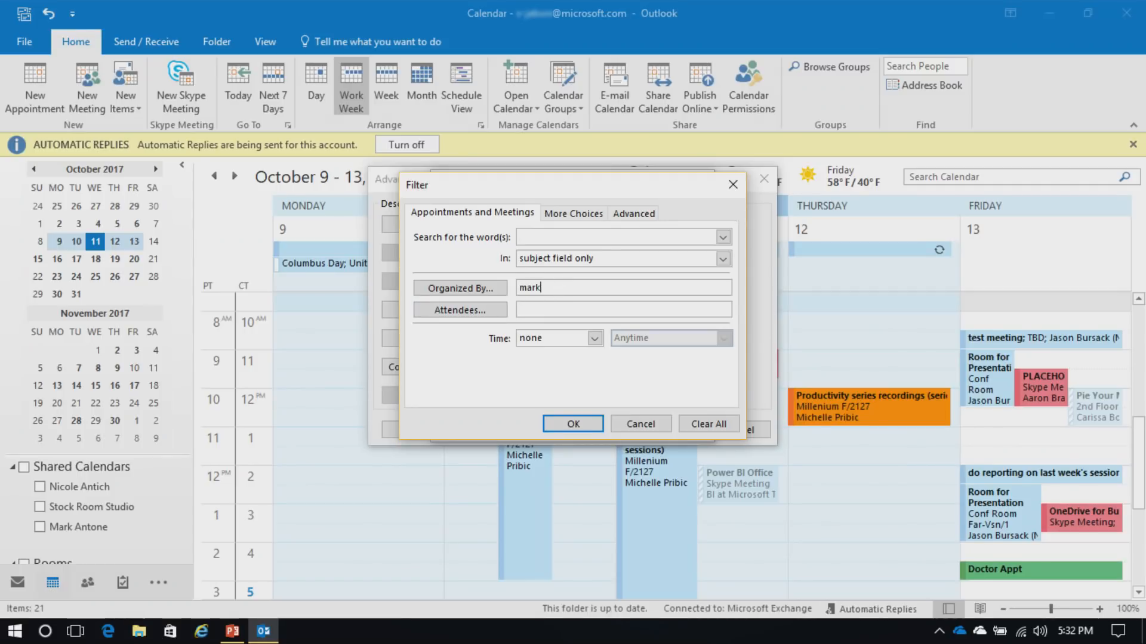
pyautogui.write('tone')
pyautogui.press('BackSpace')
pyautogui.press('BackSpace')
pyautogui.press('BackSpace')
pyautogui.press('BackSpace')
pyautogui.press('BackSpace')
pyautogui.press('BackSpace')
pyautogui.press('BackSpace')
pyautogui.press('BackSpace')
pyautogui.press('BackSpace')
pyautogui.press('BackSpace')
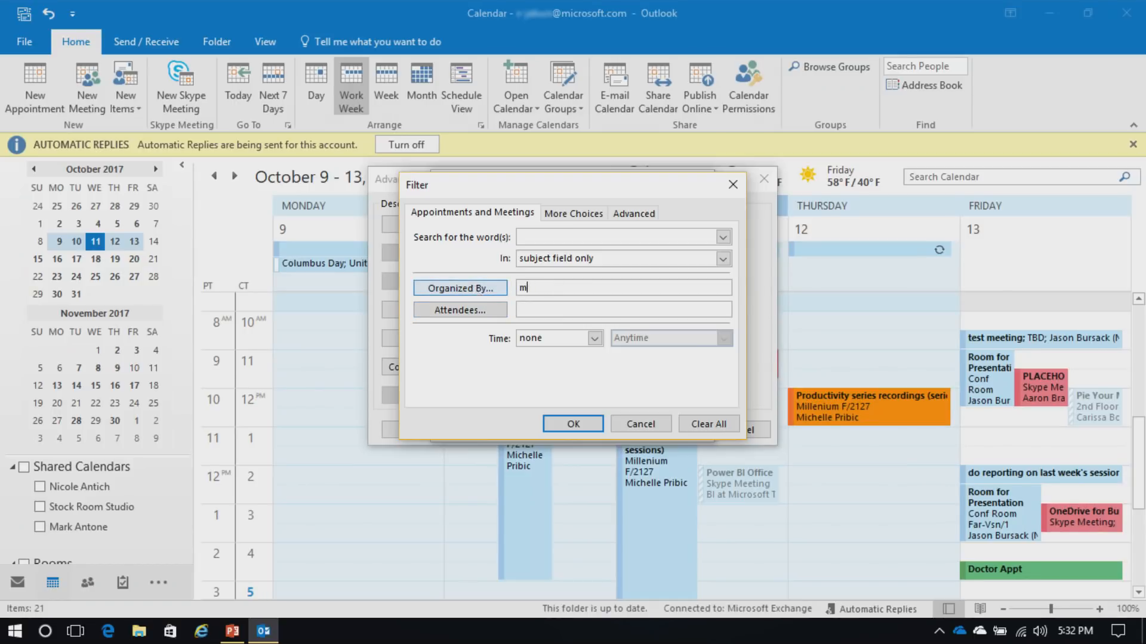
pyautogui.click(460, 288)
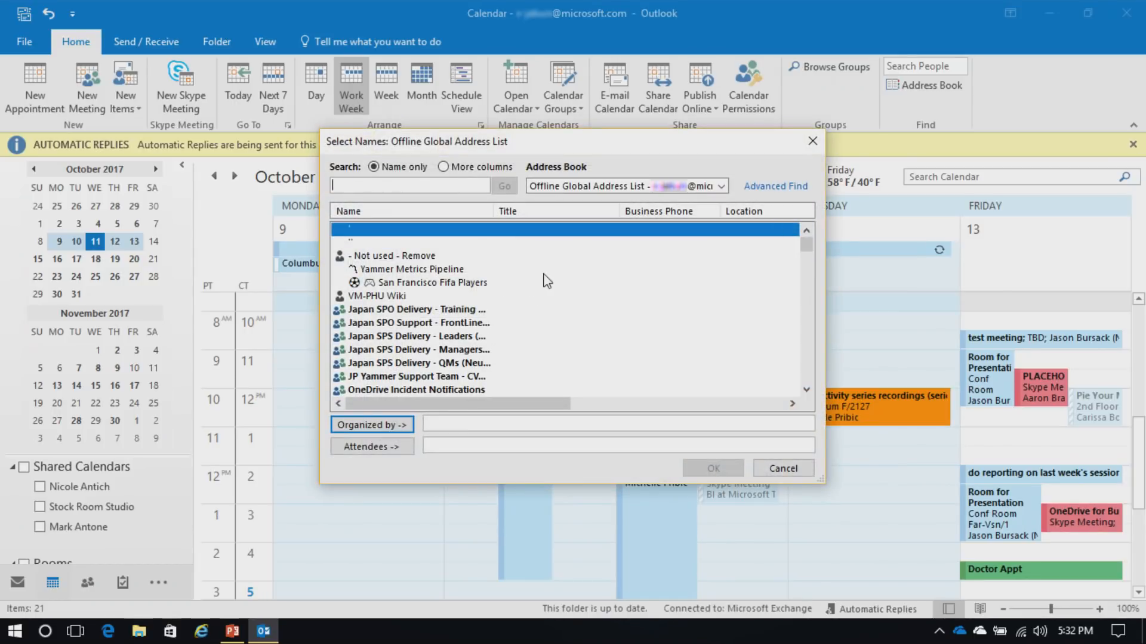
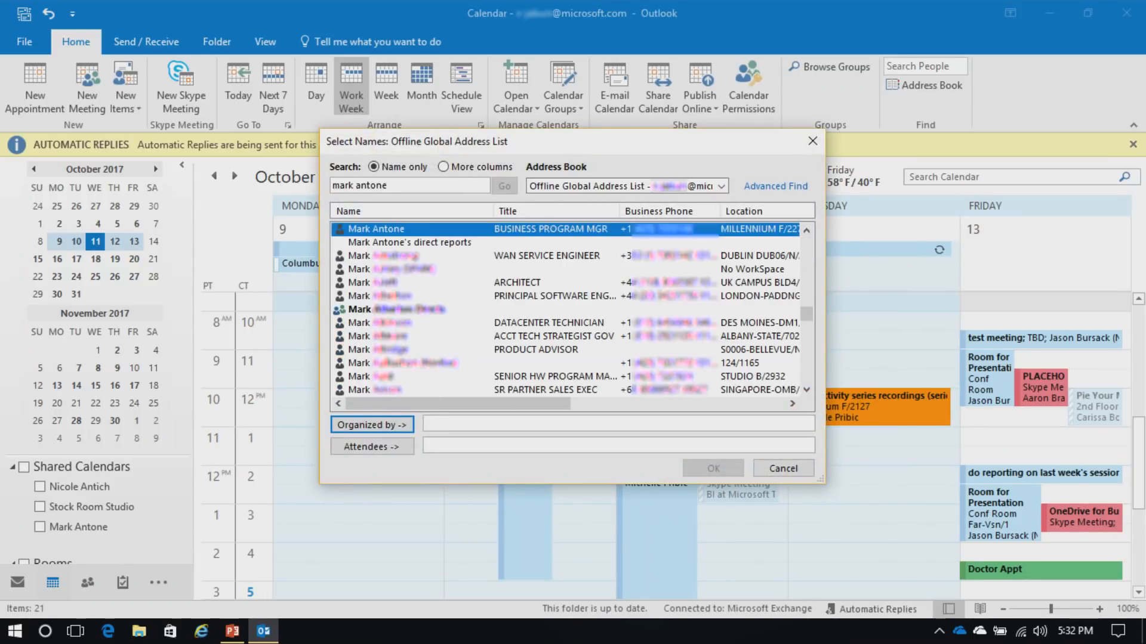
pyautogui.press('Return')
pyautogui.write('antich')
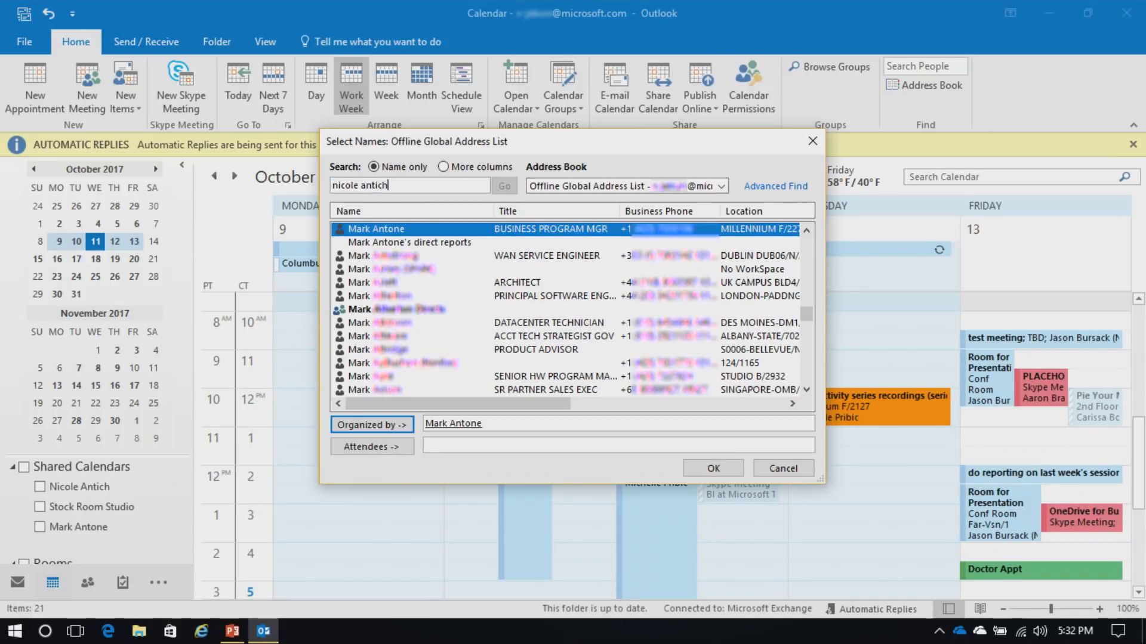
pyautogui.press('Return')
pyautogui.click(371, 424)
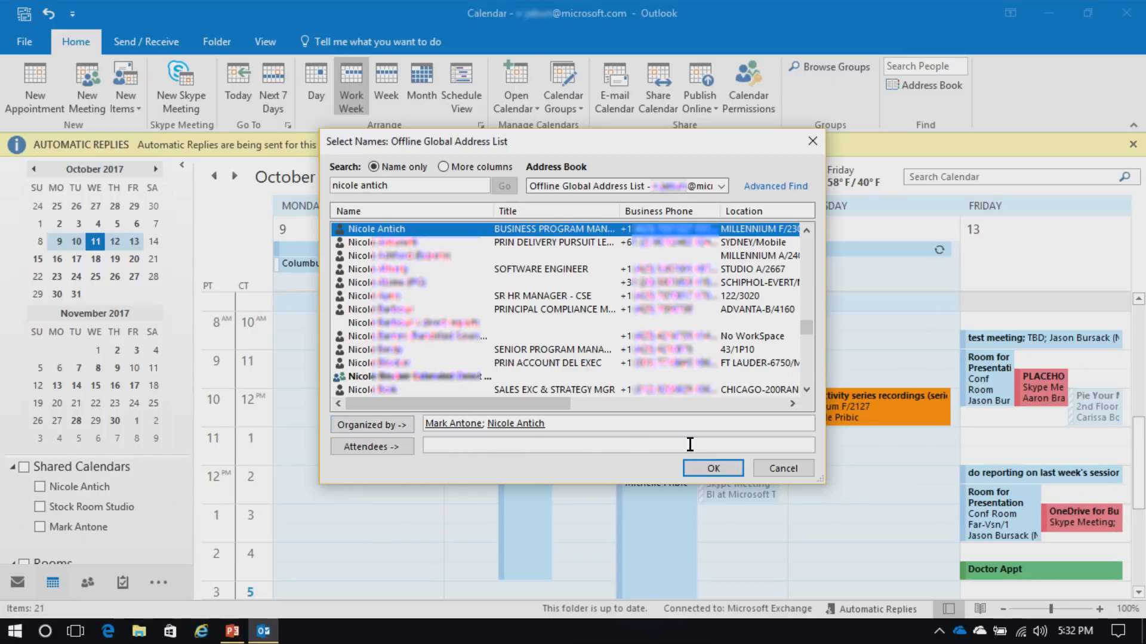
pyautogui.click(709, 469)
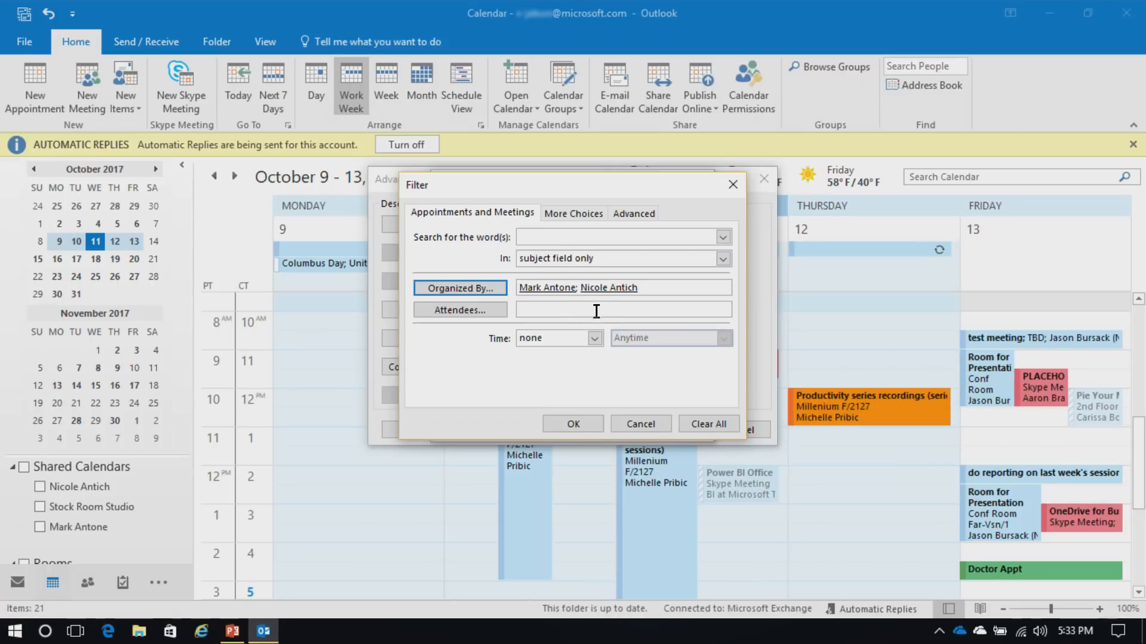
# Confirm the filter, save the Purple rule and apply the view settings to the calendar
pyautogui.click(572, 424)
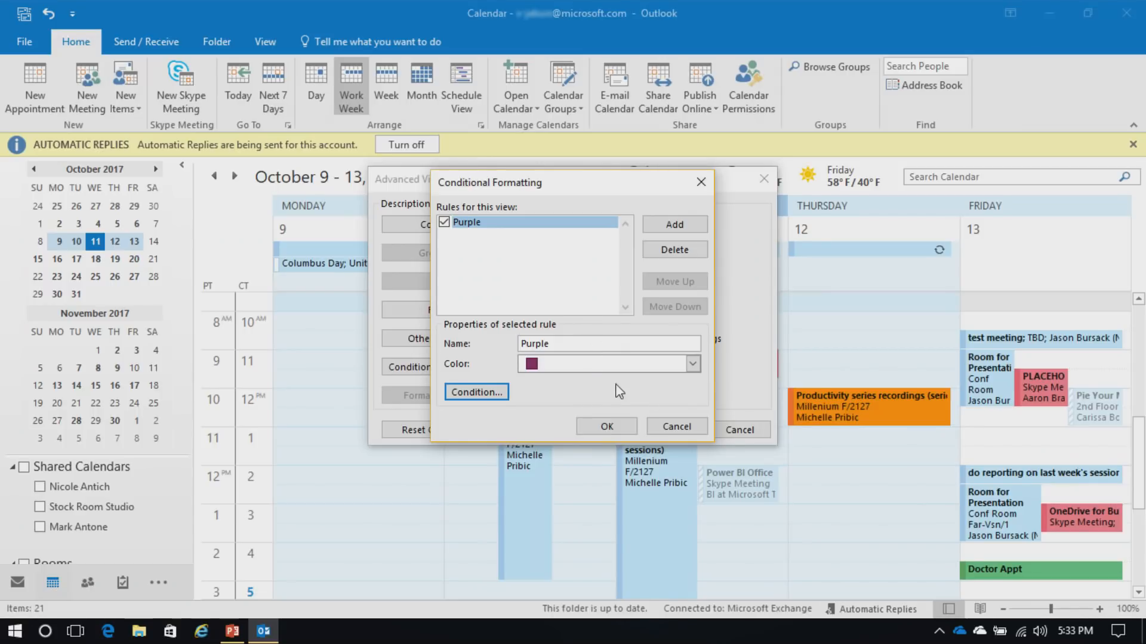
pyautogui.click(593, 427)
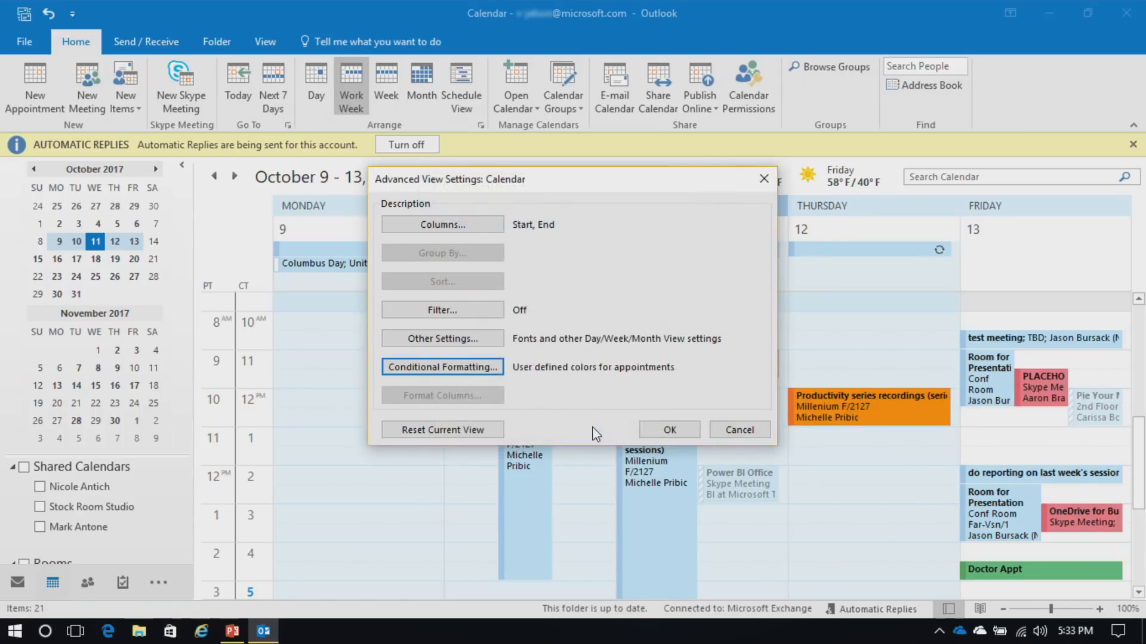
pyautogui.click(664, 431)
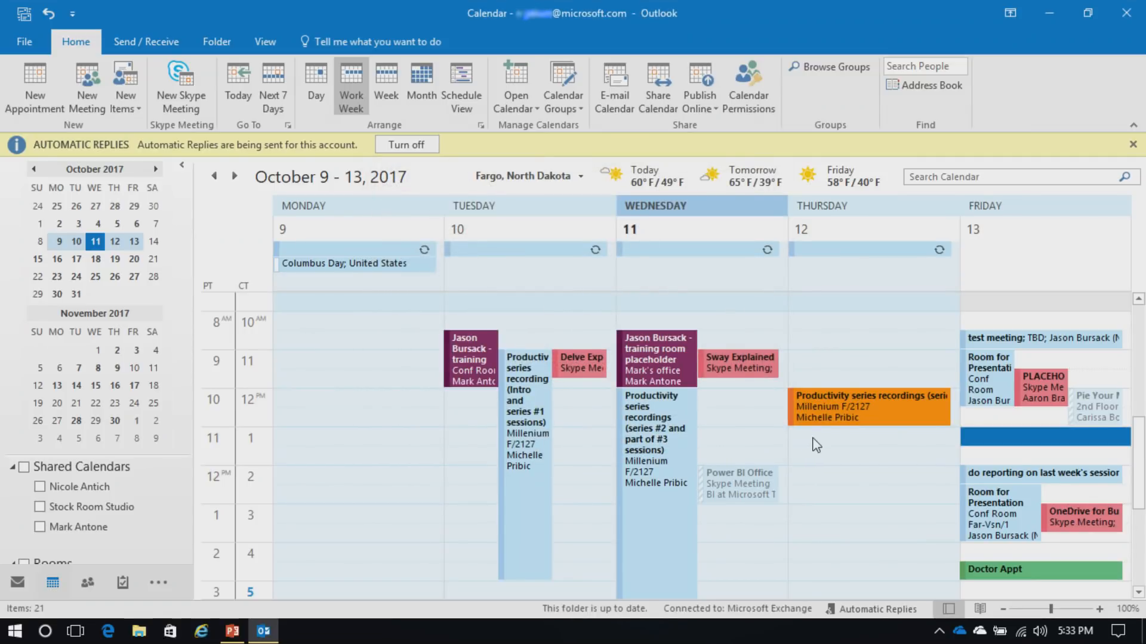
# Go to File > Info and expand the Account Settings options
pyautogui.moveTo(657, 365)
pyautogui.click(23, 45)
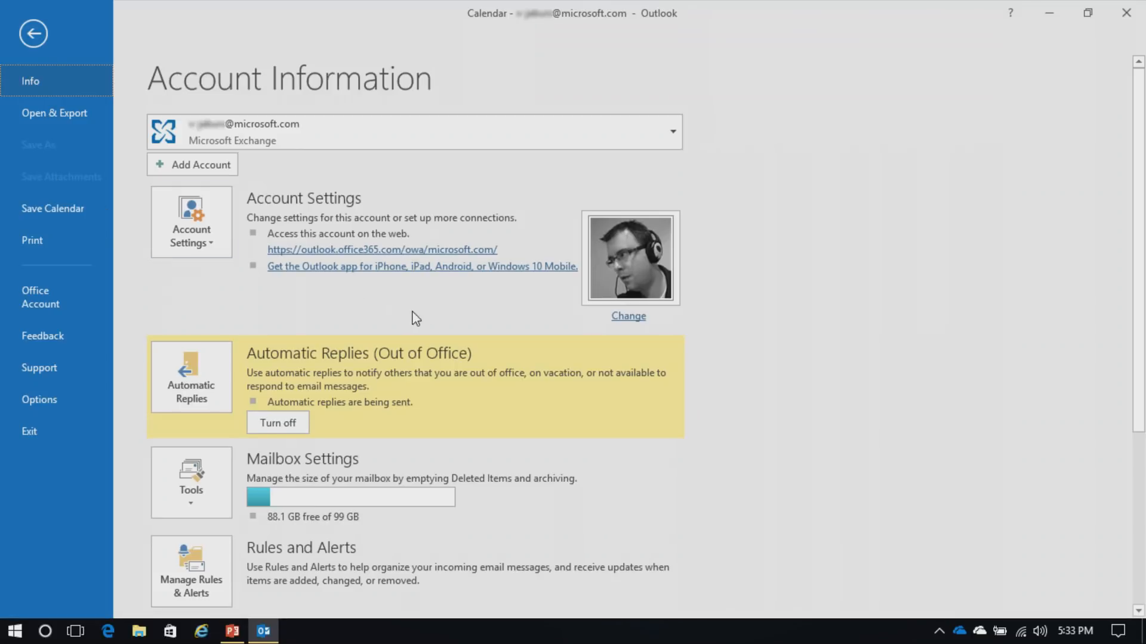
pyautogui.click(222, 258)
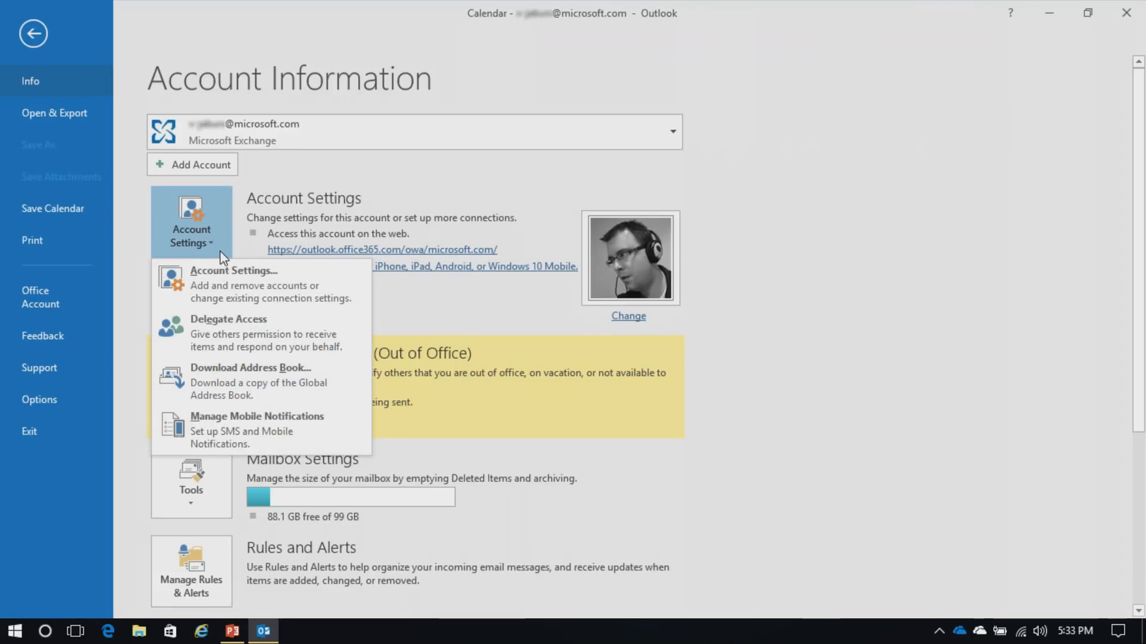
# In Delegate Access, add the colleague found in the address book as a new delegate
pyautogui.click(262, 331)
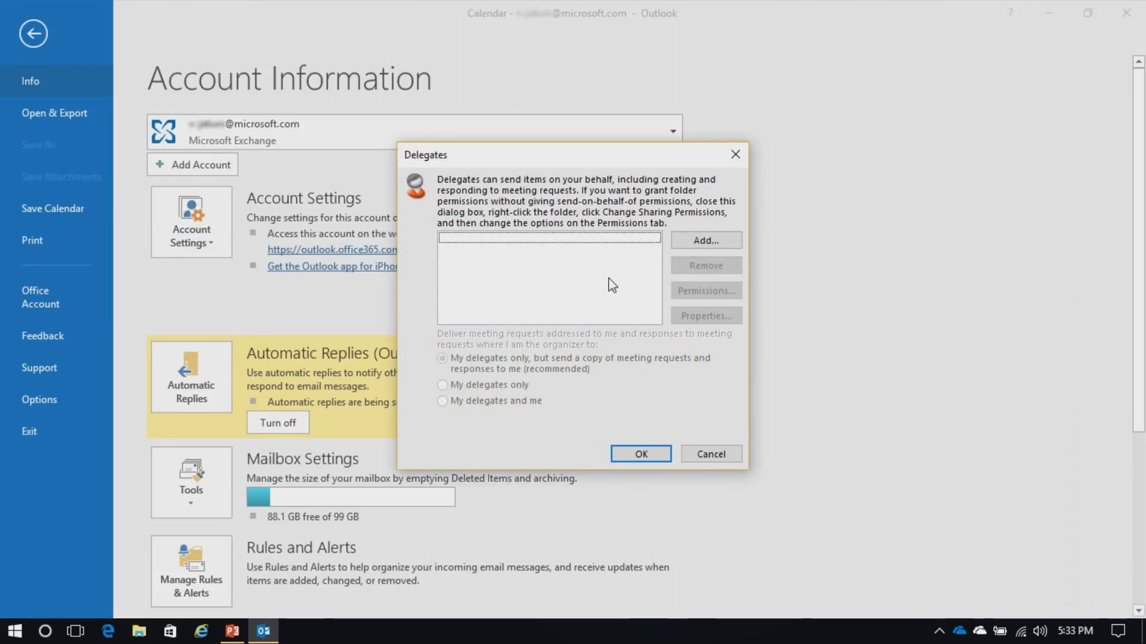
pyautogui.click(705, 242)
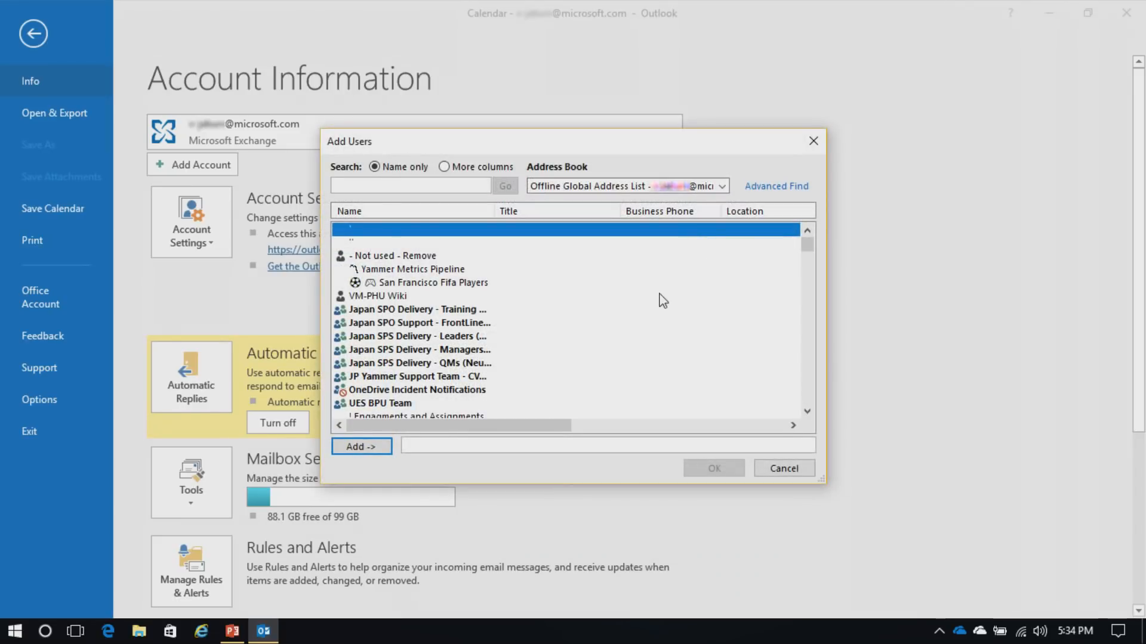
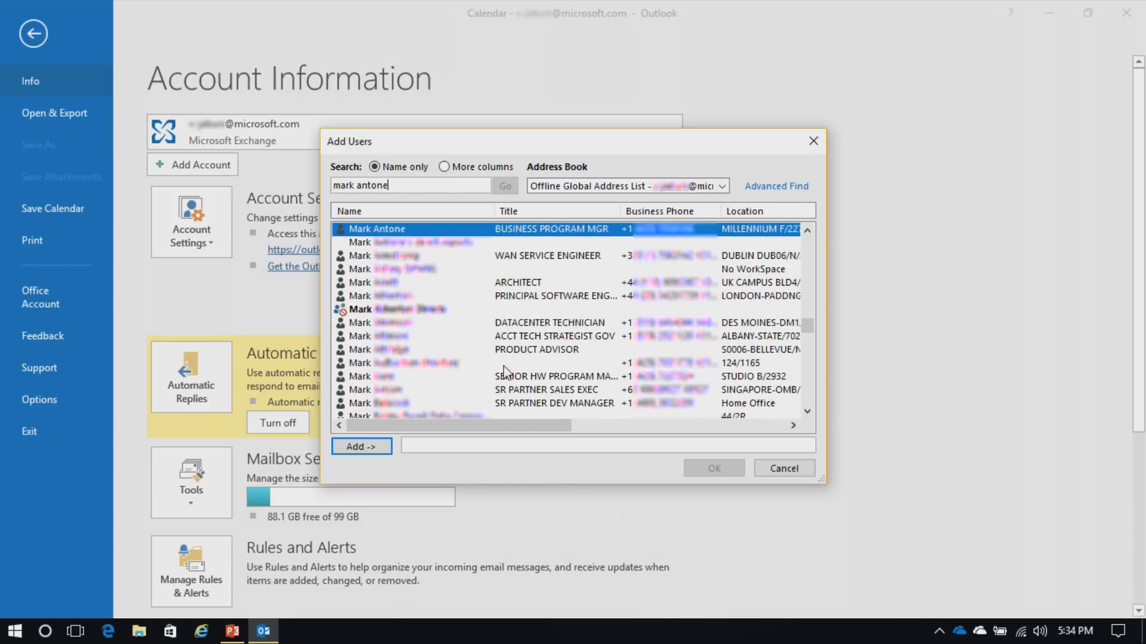
pyautogui.click(378, 447)
pyautogui.click(704, 468)
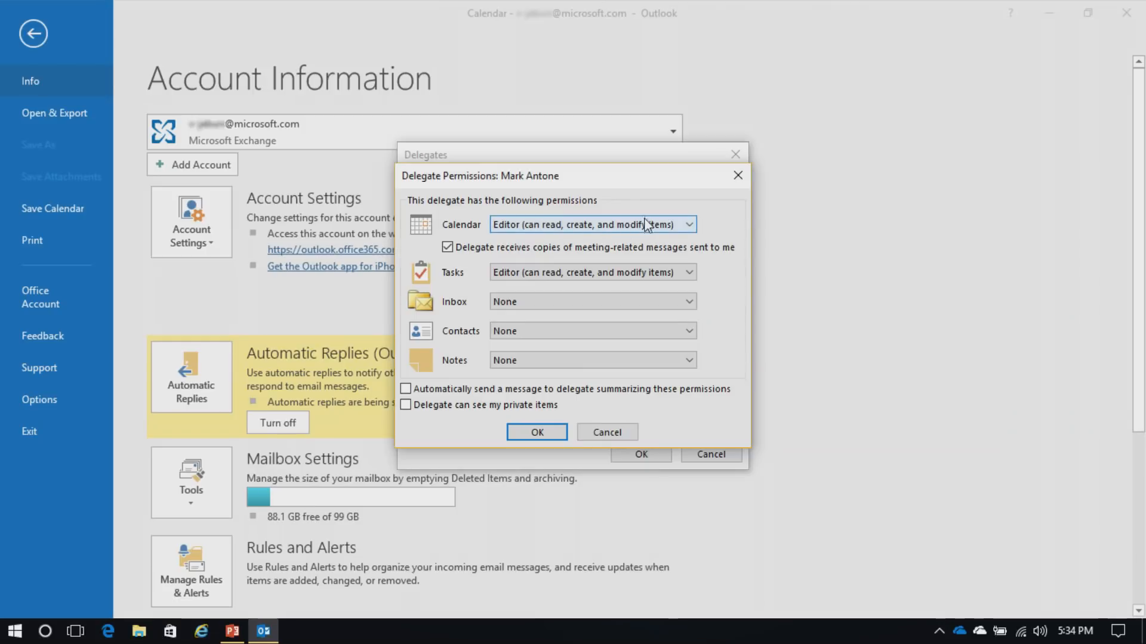
# Keep the delegate's Calendar permission at Editor and Inbox at None
pyautogui.click(688, 225)
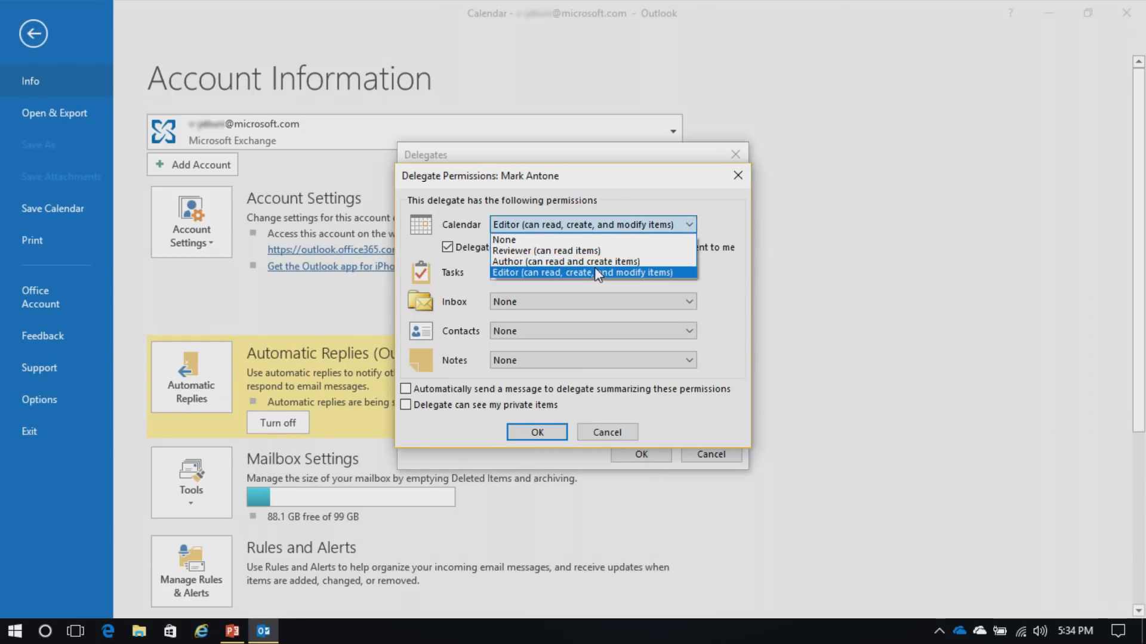
pyautogui.click(728, 240)
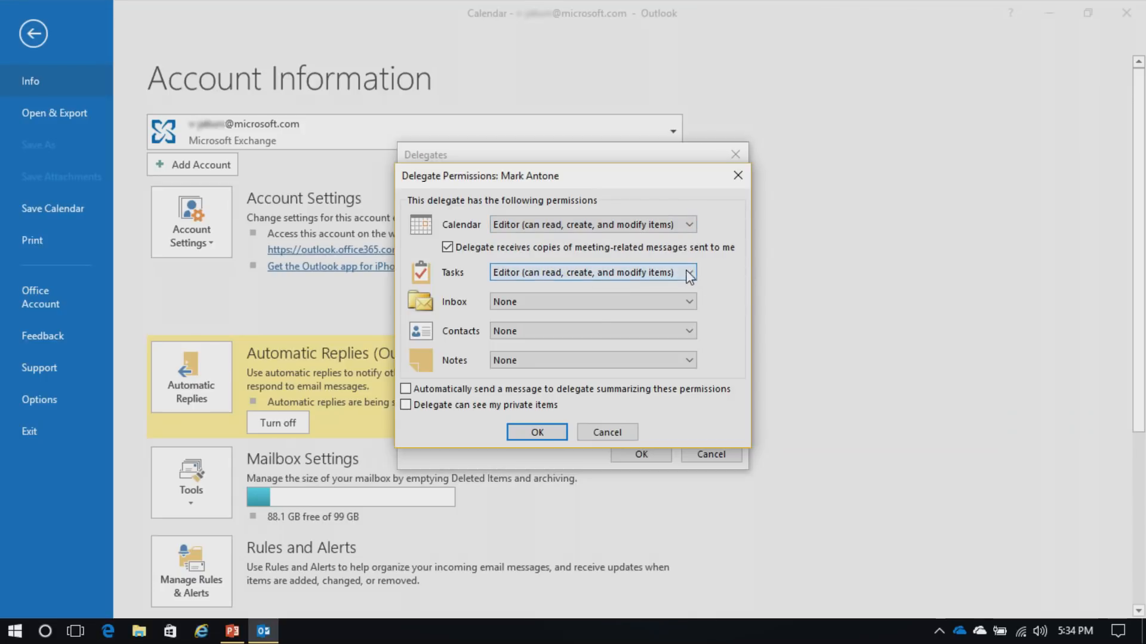
pyautogui.click(690, 302)
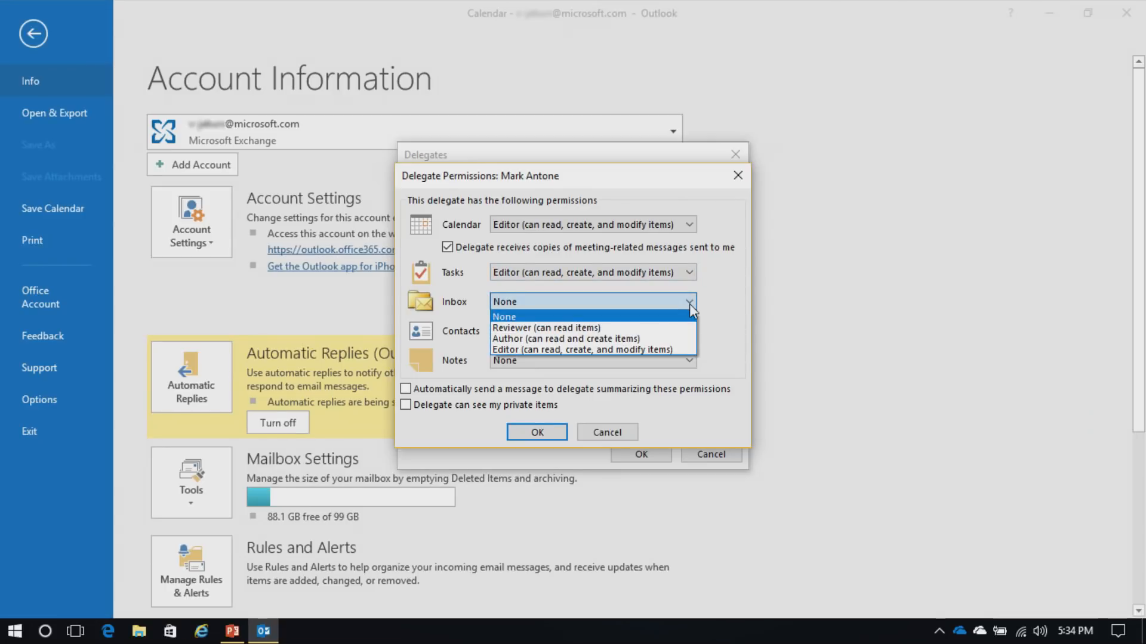
pyautogui.click(689, 302)
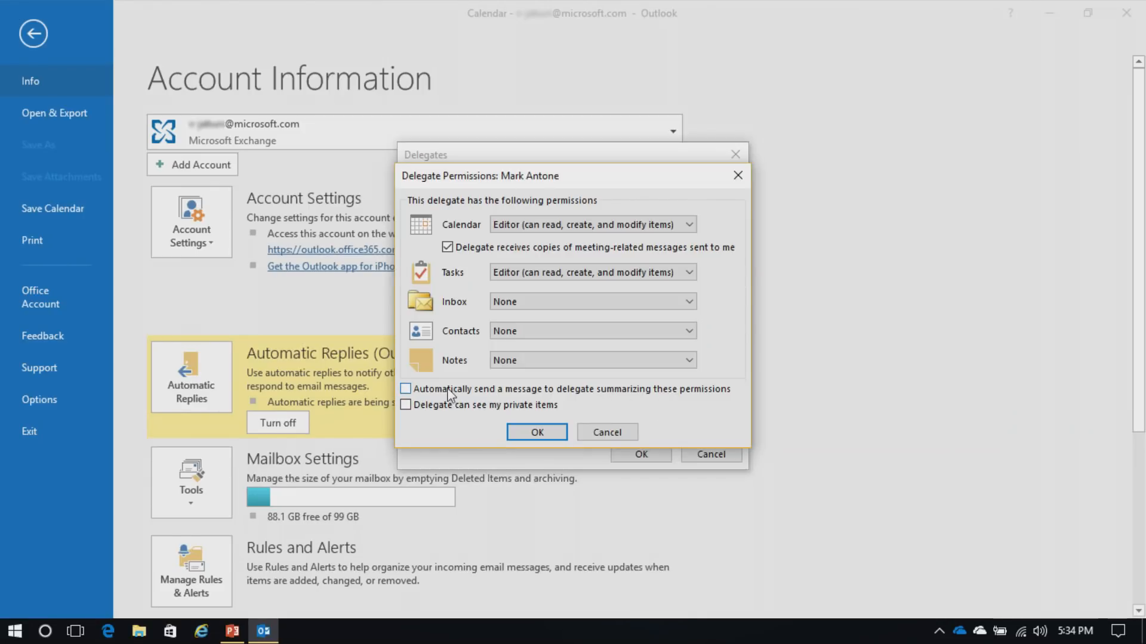
# Close the Delegate Permissions and Delegates dialogs and return to the calendar week
pyautogui.click(594, 437)
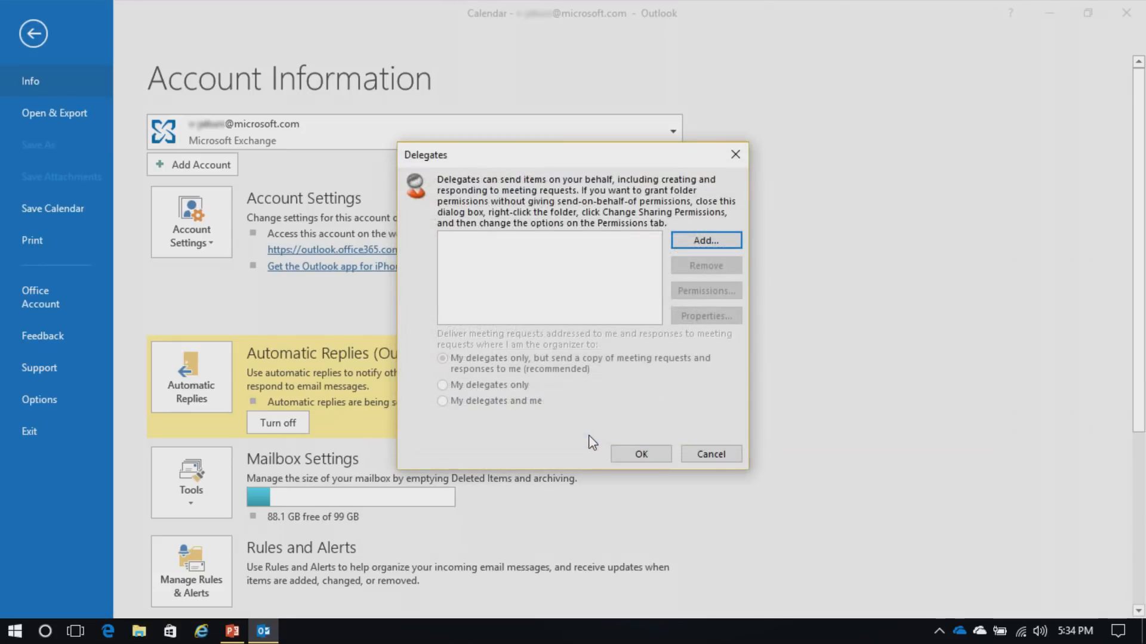
pyautogui.click(718, 458)
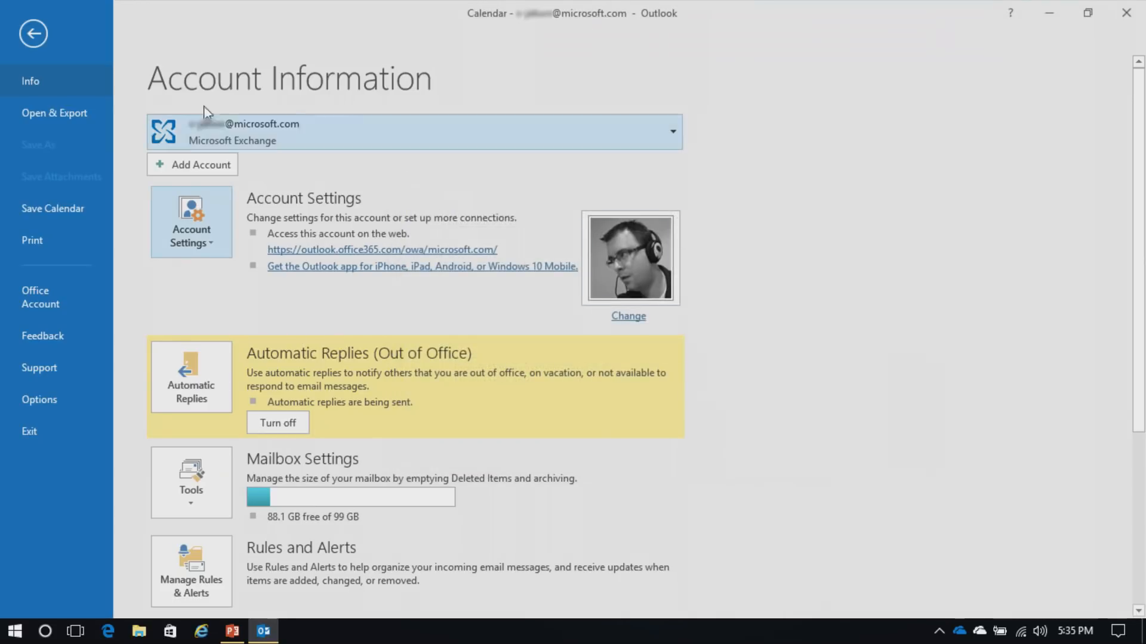
pyautogui.click(29, 32)
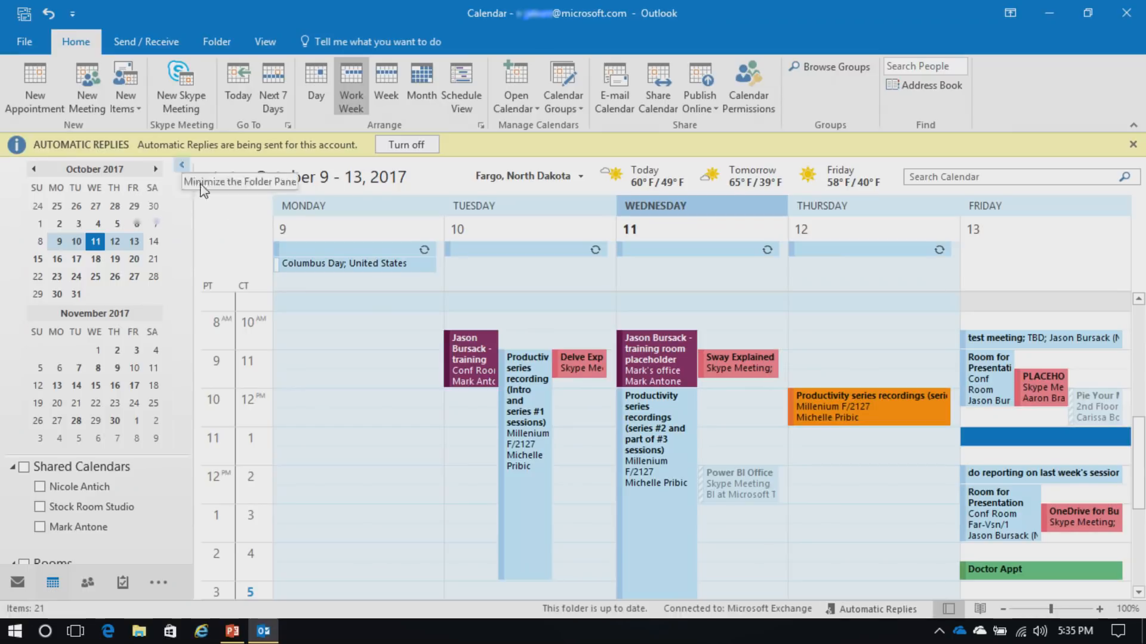